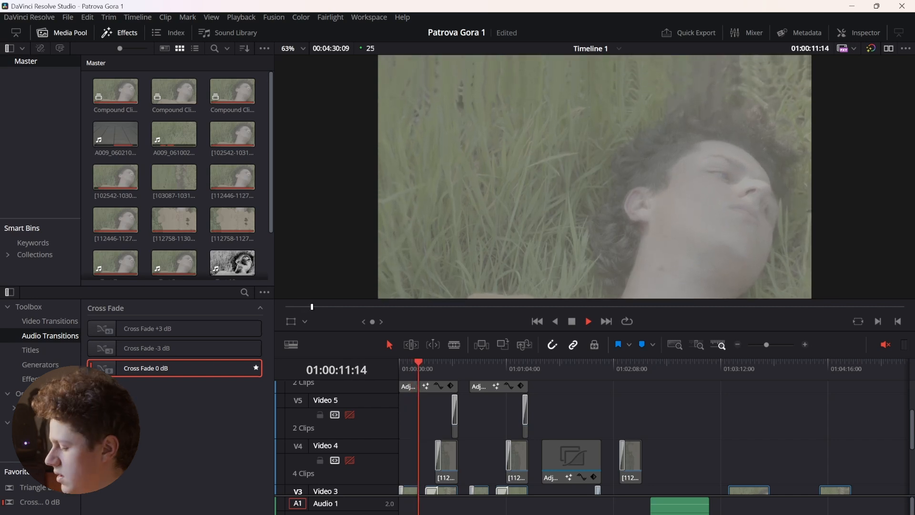
Set the composite mode of the first clip on Video 3 to Lighten, previewing other blend modes on the face
{"action": "key", "text": "space"}
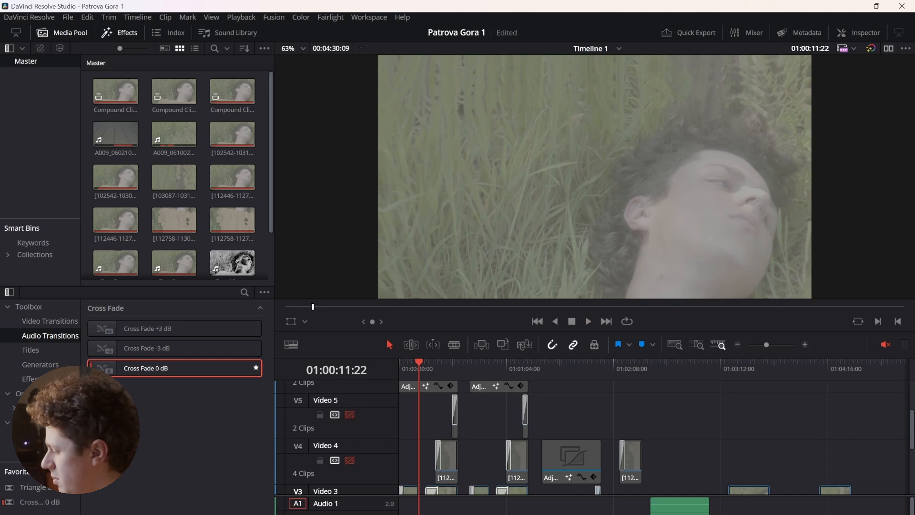
{"action": "scroll", "coordinate": [591, 438], "scroll_direction": "down", "scroll_amount": 4}
{"action": "left_click", "coordinate": [404, 367]}
{"action": "double_click", "coordinate": [410, 433]}
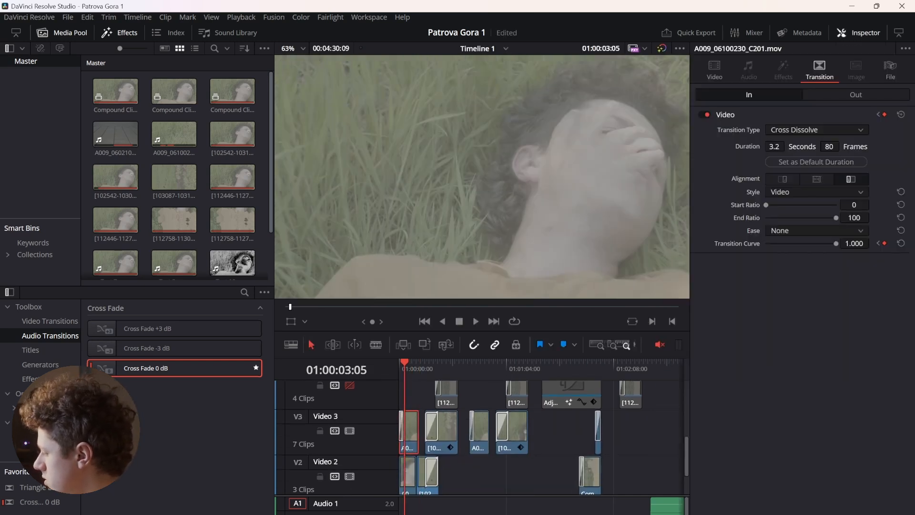
{"action": "left_click", "coordinate": [715, 69]}
{"action": "left_click", "coordinate": [817, 274]}
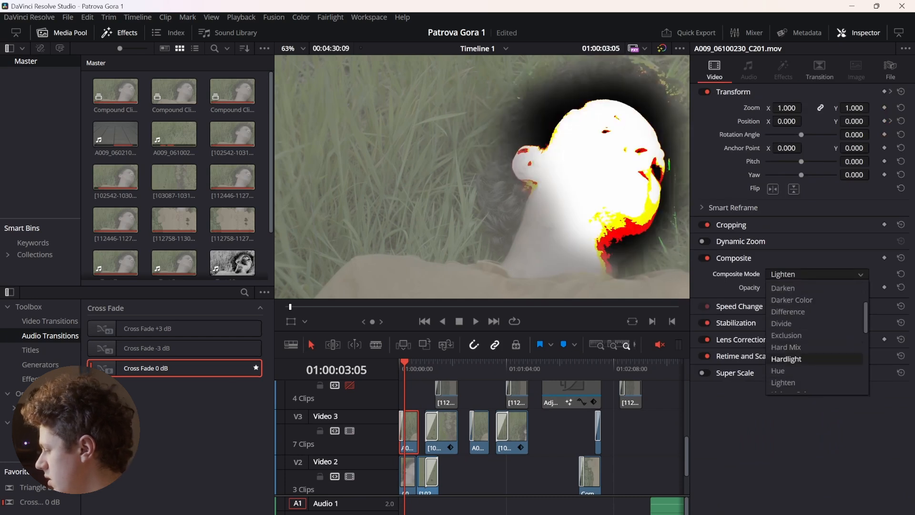
{"action": "scroll", "coordinate": [810, 300], "scroll_direction": "up", "scroll_amount": 3}
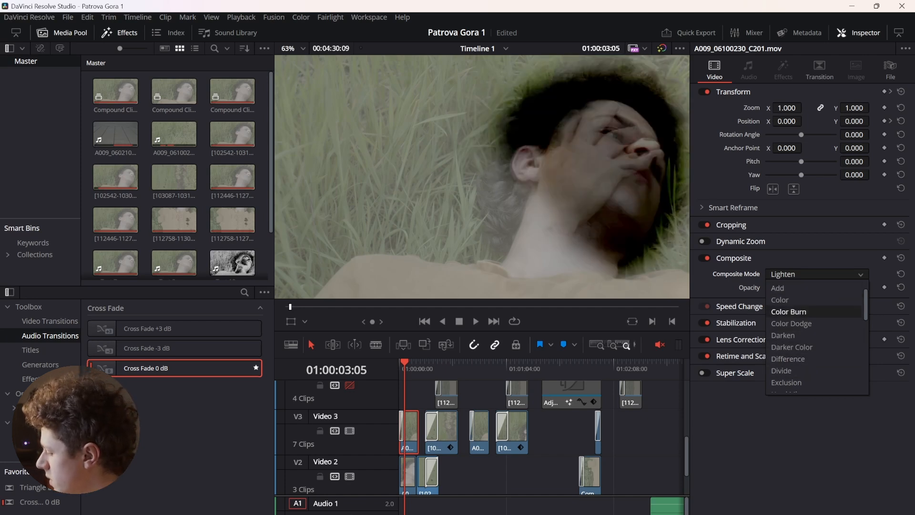
{"action": "scroll", "coordinate": [810, 311], "scroll_direction": "down", "scroll_amount": 3}
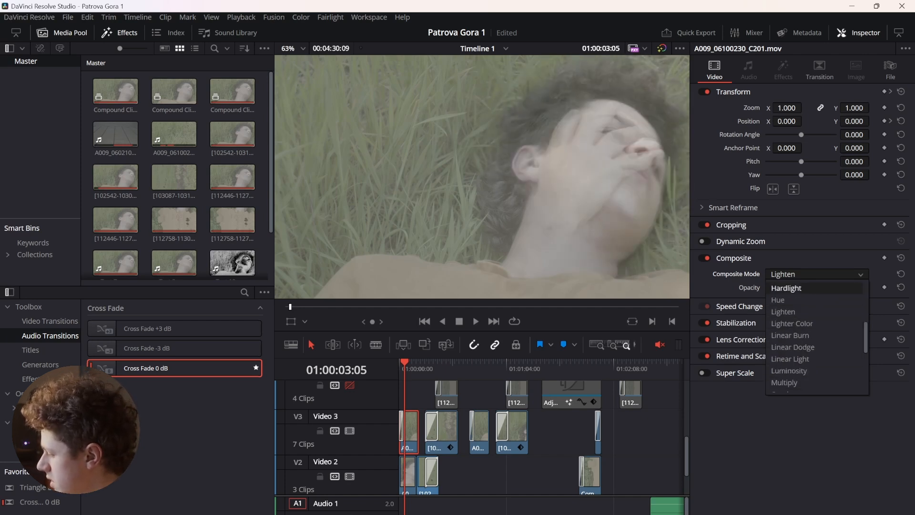
{"action": "left_click", "coordinate": [783, 311]}
Play the timeline from its start with the face enlarged to examine the blended double exposure
{"action": "scroll", "coordinate": [482, 176], "scroll_direction": "up", "scroll_amount": 4}
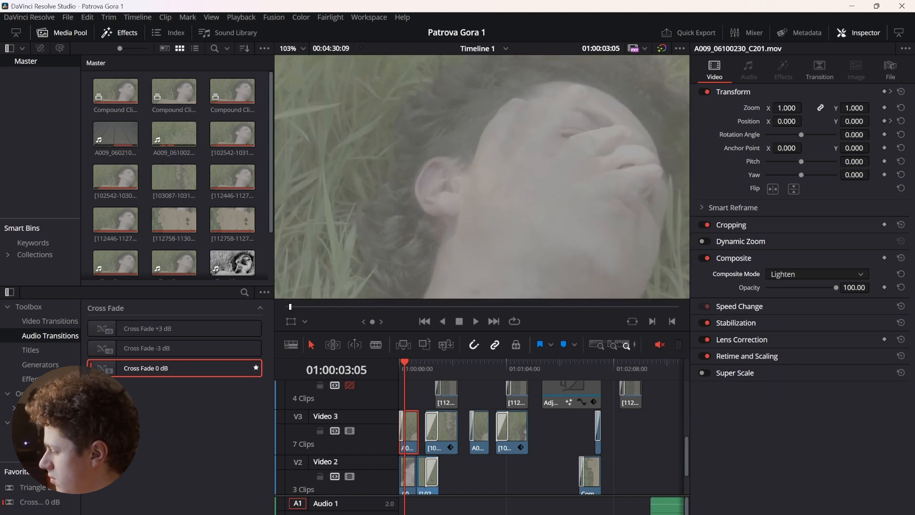
{"action": "mouse_move", "coordinate": [290, 307]}
{"action": "left_mouse_down"}
{"action": "mouse_move", "coordinate": [352, 306]}
{"action": "mouse_move", "coordinate": [286, 306]}
{"action": "left_mouse_up"}
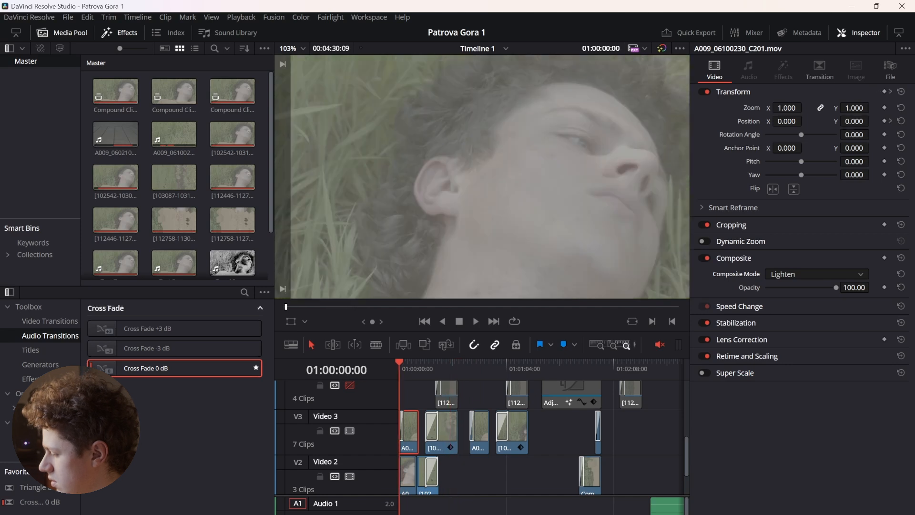
{"action": "key", "text": "space"}
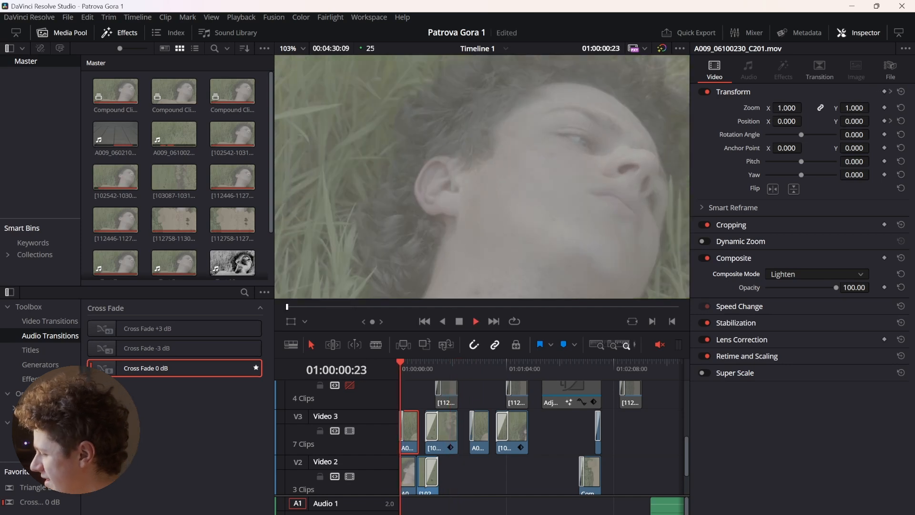
{"action": "scroll", "coordinate": [482, 176], "scroll_direction": "down", "scroll_amount": 2}
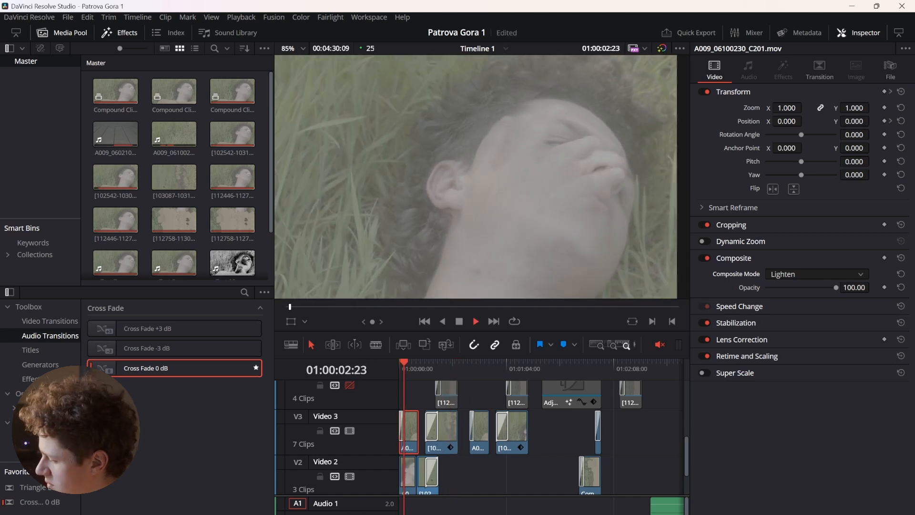
{"action": "key", "text": "space"}
Enable the Video 6 track holding the adjustment clips
{"action": "scroll", "coordinate": [446, 424], "scroll_direction": "up", "scroll_amount": 1}
{"action": "scroll", "coordinate": [349, 429], "scroll_direction": "up", "scroll_amount": 3}
{"action": "left_click", "coordinate": [349, 400]}
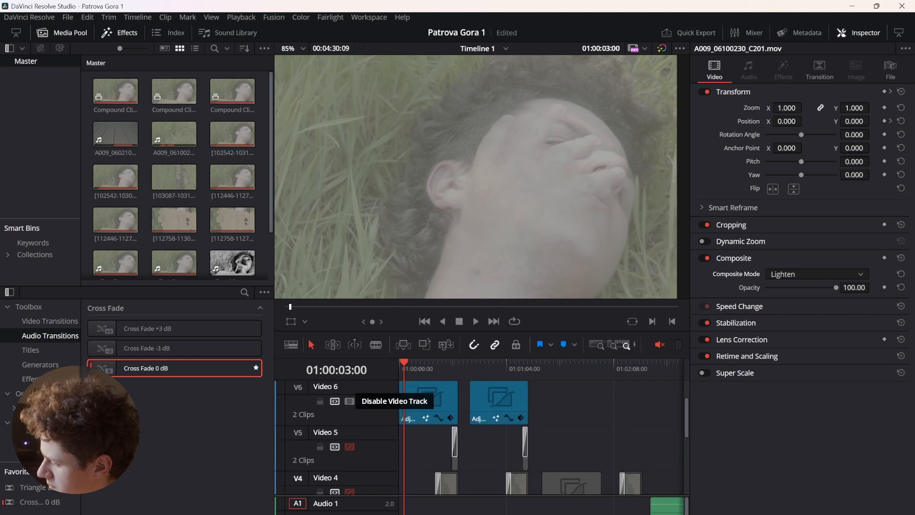
On the Color page, raise the lower midtone peak of node 02's custom curve to brighten the grass
{"action": "key", "text": "shift+6"}
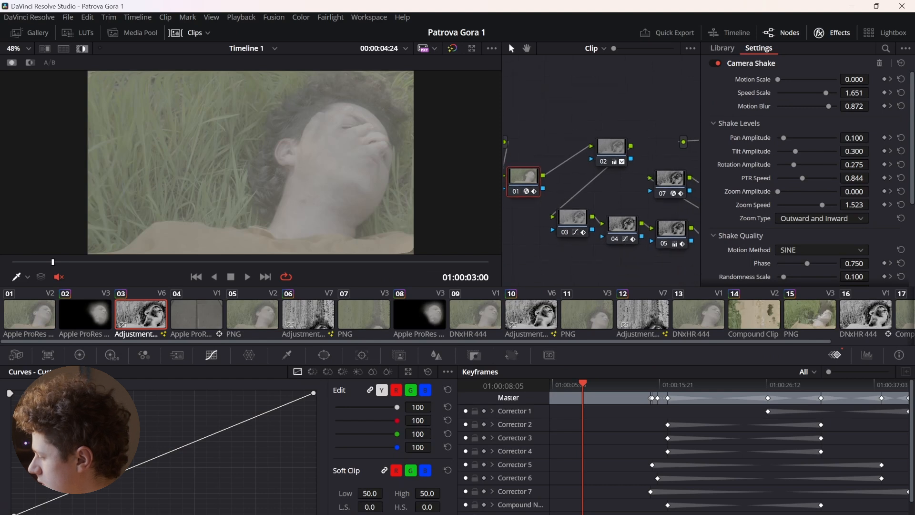
{"action": "left_click", "coordinate": [611, 145]}
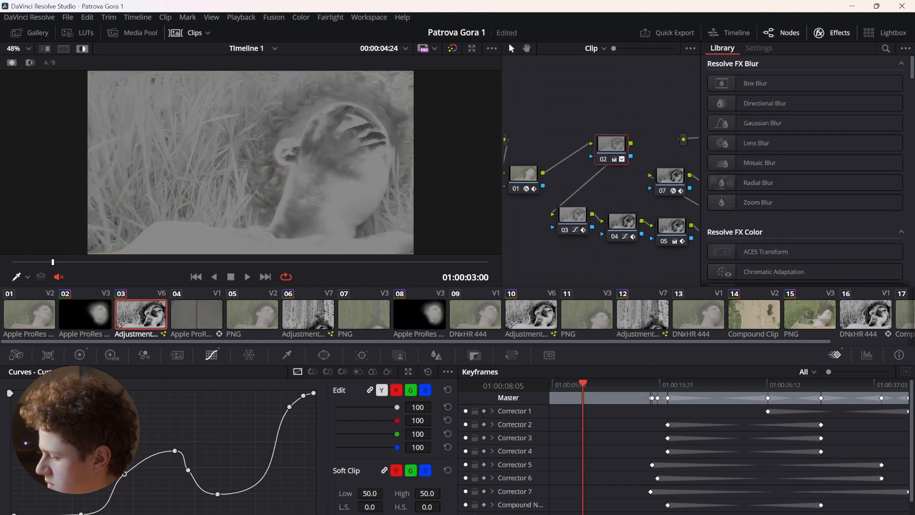
{"action": "left_click_drag", "start_coordinate": [175, 451], "coordinate": [173, 433]}
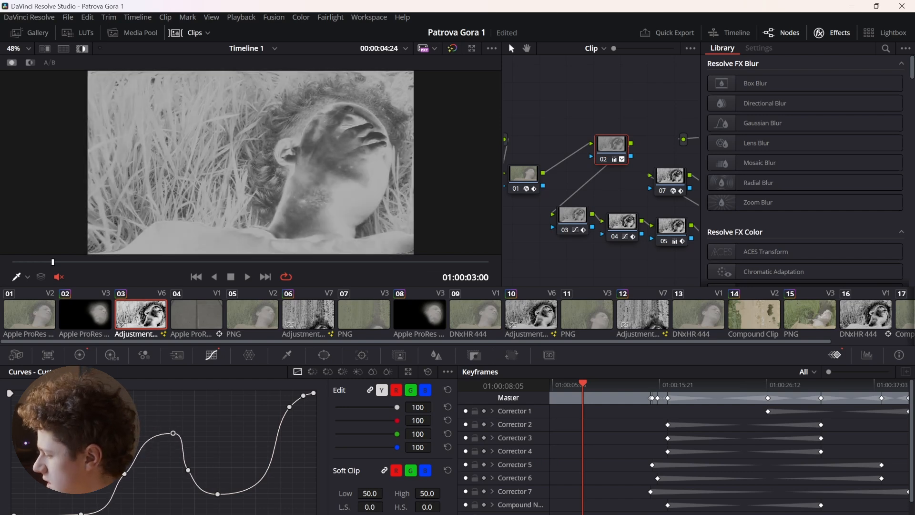
Examine the curves and effects of nodes 03 to 07 and node 09 in the adjustment clip's grade
{"action": "left_click", "coordinate": [573, 216]}
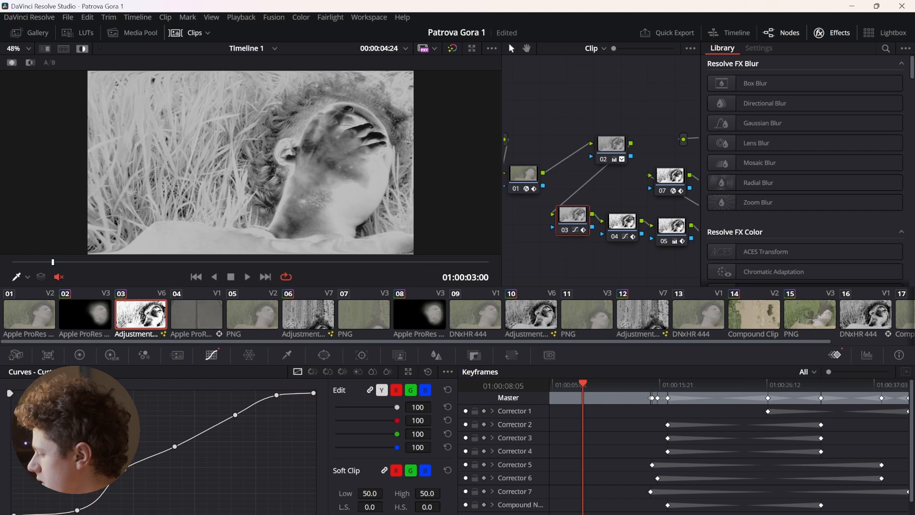
{"action": "left_click", "coordinate": [622, 223]}
{"action": "left_click", "coordinate": [671, 227]}
{"action": "left_click", "coordinate": [670, 176]}
{"action": "middle_click_drag", "start_coordinate": [669, 177], "coordinate": [552, 177]}
{"action": "left_click", "coordinate": [606, 234]}
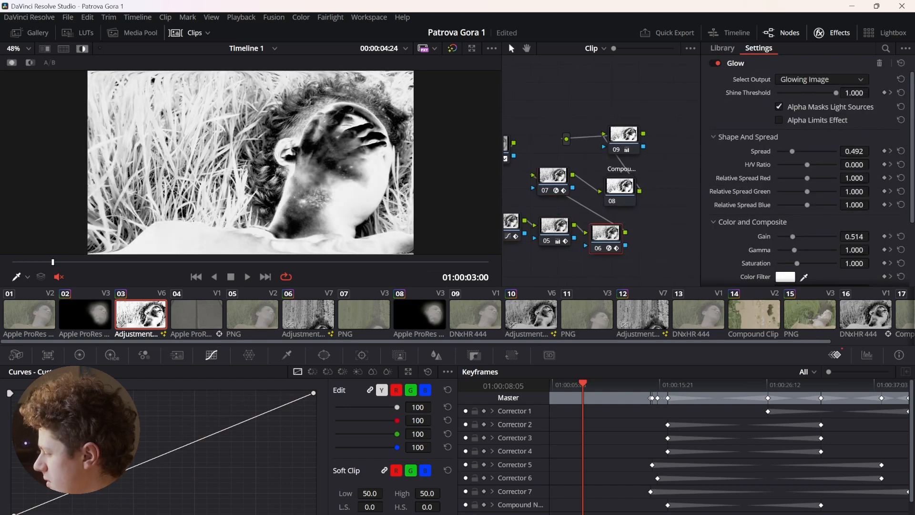
{"action": "left_click", "coordinate": [624, 136]}
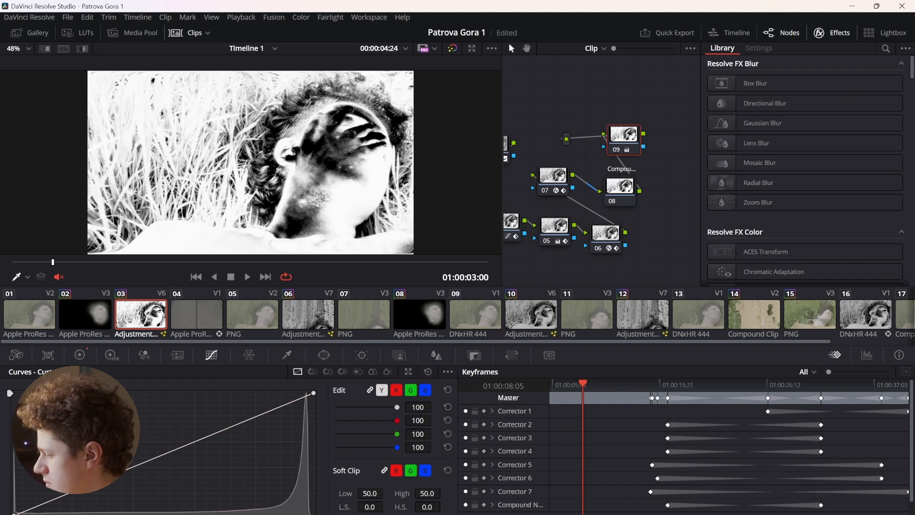
From the clip's first frame, show the contents of compound node 08 and add a highlight point to its first node's curve
{"action": "right_click", "coordinate": [620, 193]}
{"action": "left_click_drag", "start_coordinate": [103, 262], "coordinate": [13, 262]}
{"action": "right_click", "coordinate": [620, 193]}
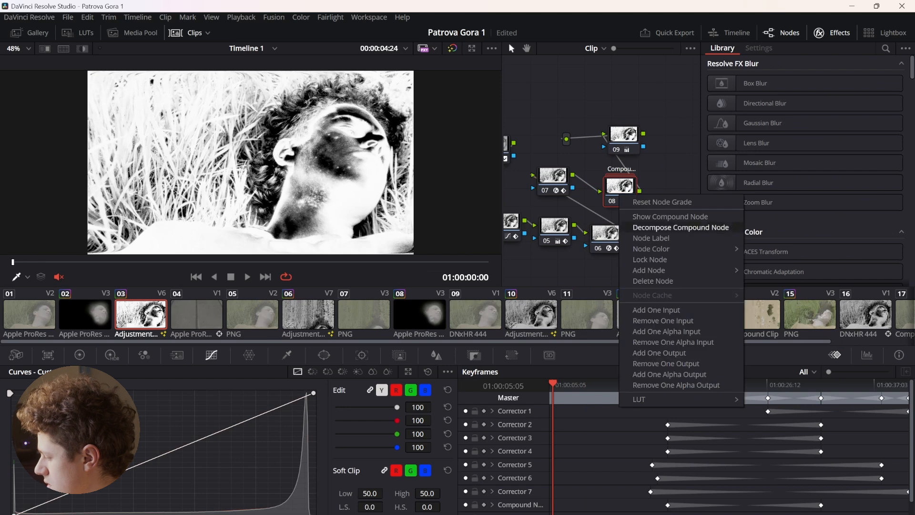
{"action": "left_click", "coordinate": [670, 216]}
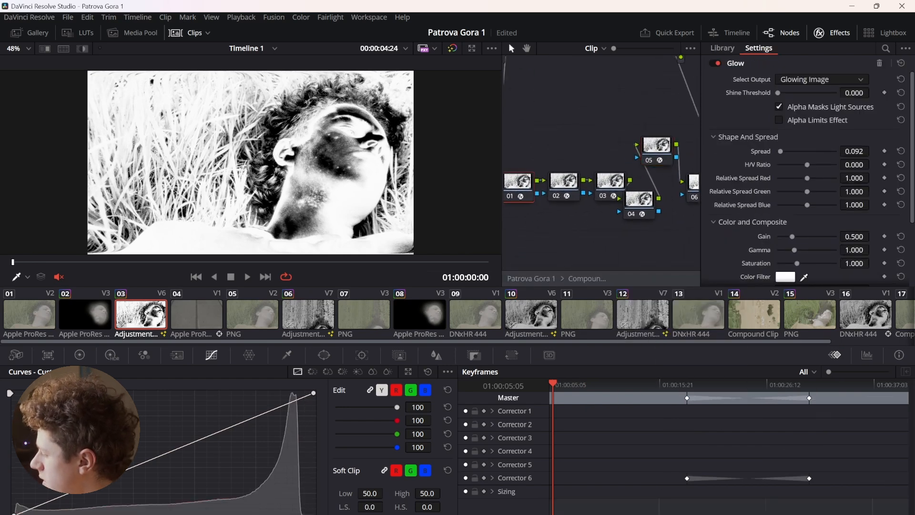
{"action": "left_click", "coordinate": [296, 400]}
Examine the effect settings of nodes 02 to 06 inside the compound node, including Halation, Film Damage and Color Space Transform
{"action": "left_click", "coordinate": [564, 181]}
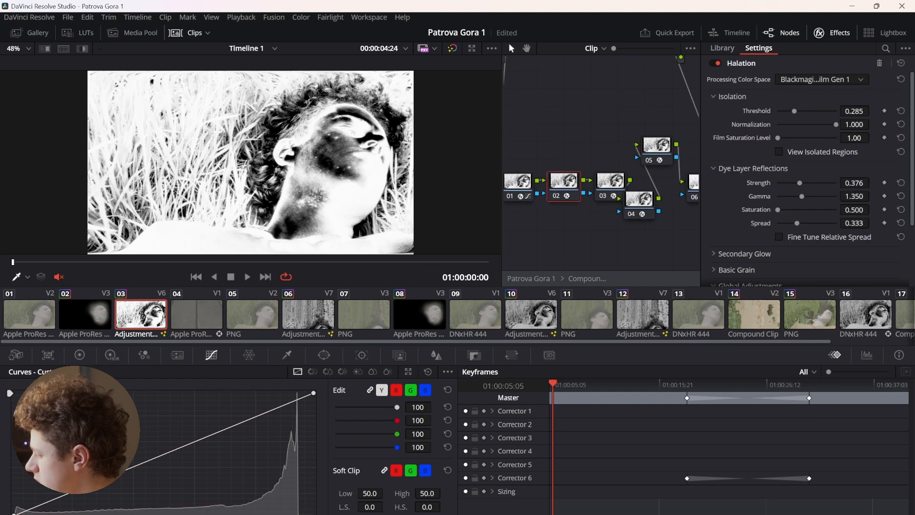
{"action": "left_click", "coordinate": [610, 182]}
{"action": "left_click", "coordinate": [639, 199]}
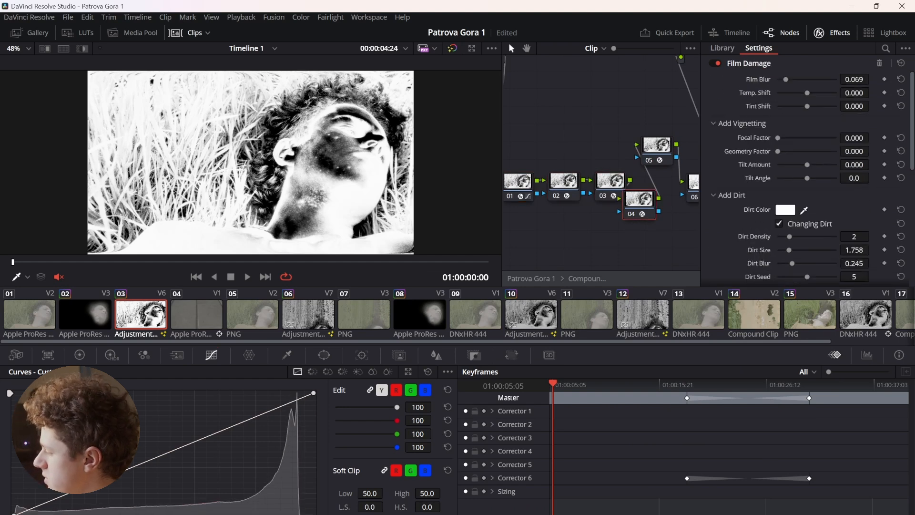
{"action": "left_click", "coordinate": [657, 146]}
{"action": "middle_click_drag", "start_coordinate": [657, 146], "coordinate": [615, 132]}
{"action": "left_click", "coordinate": [661, 169]}
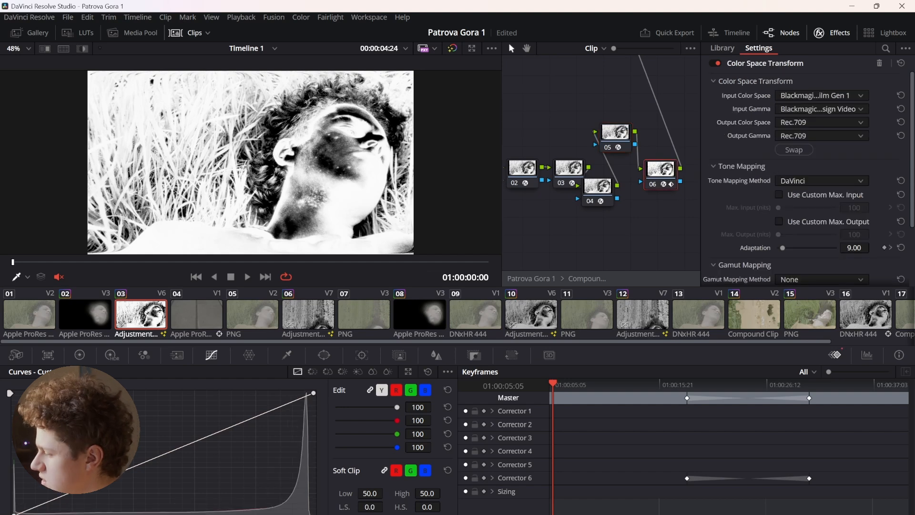
{"action": "scroll", "coordinate": [250, 163], "scroll_direction": "down", "scroll_amount": 2}
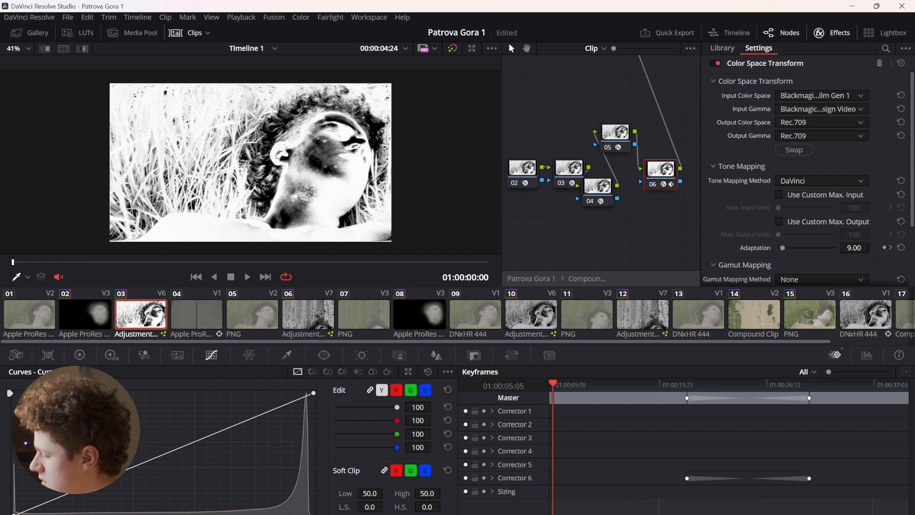
Return to the Edit page, jump ahead through the edit points and play the second adjustment clip's section on Video 6
{"action": "key", "text": "shift+4"}
{"action": "key", "text": "Down"}
{"action": "key", "text": "Down"}
{"action": "key", "text": "Down"}
{"action": "key", "text": "Down"}
{"action": "key", "text": "Down"}
{"action": "key", "text": "Down"}
{"action": "key", "text": "Down"}
{"action": "key", "text": "Up"}
{"action": "key", "text": "Up"}
{"action": "key", "text": "space"}
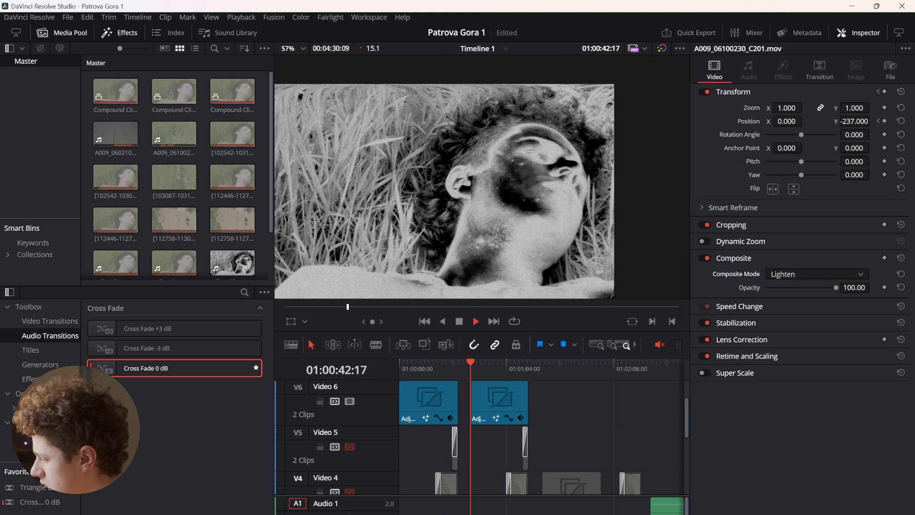
{"action": "key", "text": "Down"}
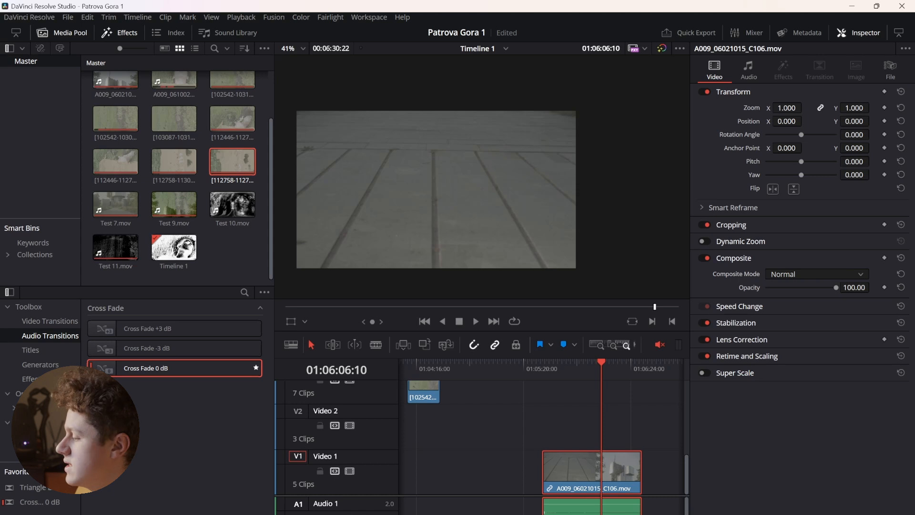
Scrub through A009_06021015_C106.mov and Test 11.mov on Video 1 to compare the source footage with the treated shot
{"action": "left_click_drag", "start_coordinate": [602, 363], "coordinate": [618, 363]}
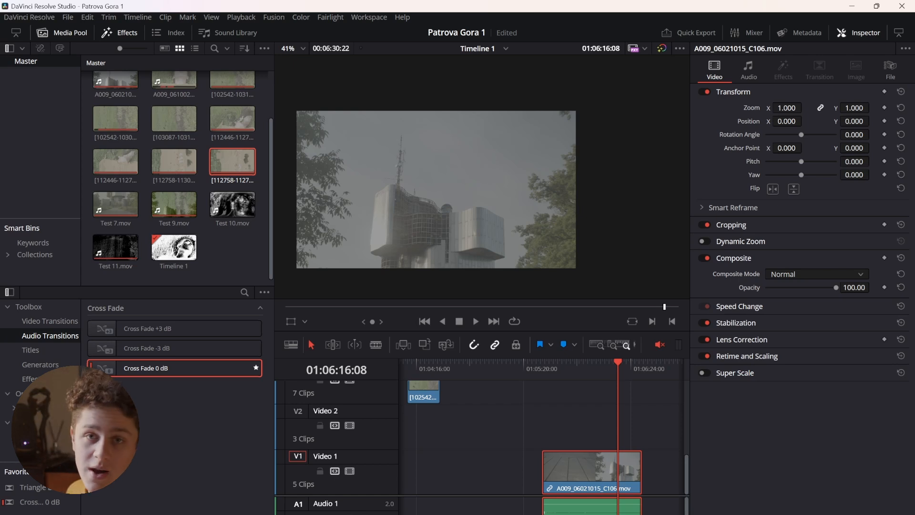
{"action": "left_click_drag", "start_coordinate": [619, 363], "coordinate": [598, 363]}
{"action": "scroll", "coordinate": [474, 175], "scroll_direction": "down", "scroll_amount": 1}
{"action": "scroll", "coordinate": [436, 190], "scroll_direction": "up", "scroll_amount": 1}
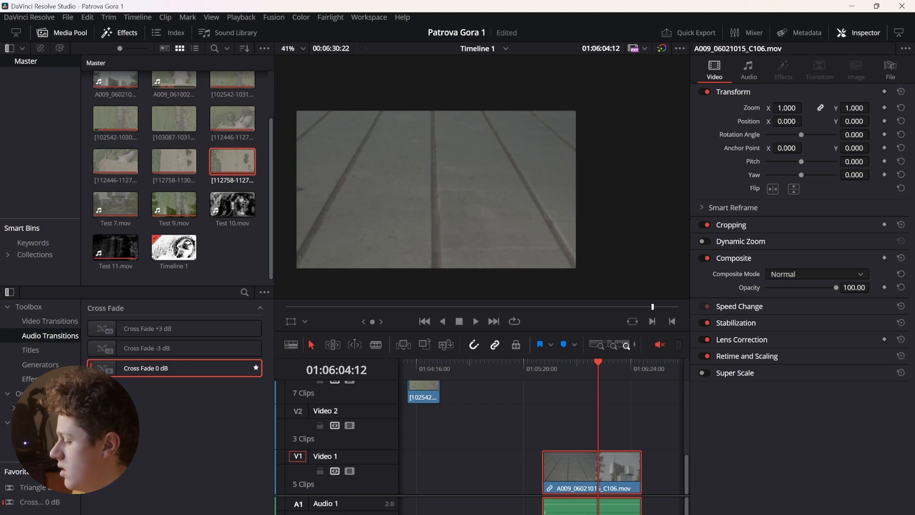
{"action": "middle_click_drag", "start_coordinate": [453, 419], "coordinate": [623, 424]}
{"action": "mouse_move", "coordinate": [446, 363]}
{"action": "left_mouse_down"}
{"action": "mouse_move", "coordinate": [430, 363]}
{"action": "mouse_move", "coordinate": [467, 363]}
{"action": "mouse_move", "coordinate": [458, 363]}
{"action": "left_mouse_up"}
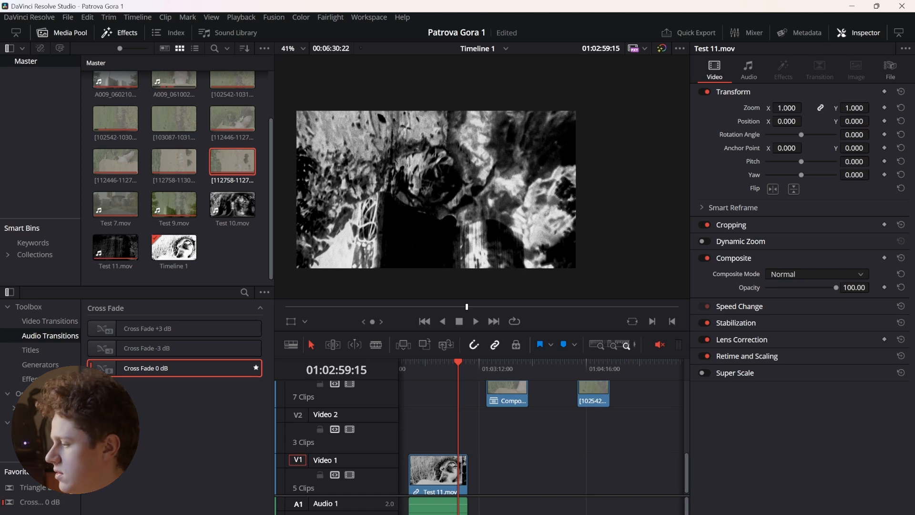
Switch to the Arm Track 4 project in Blender, play its animation, inspect the scene from other angles and return to camera view
{"action": "left_click", "coordinate": [68, 18]}
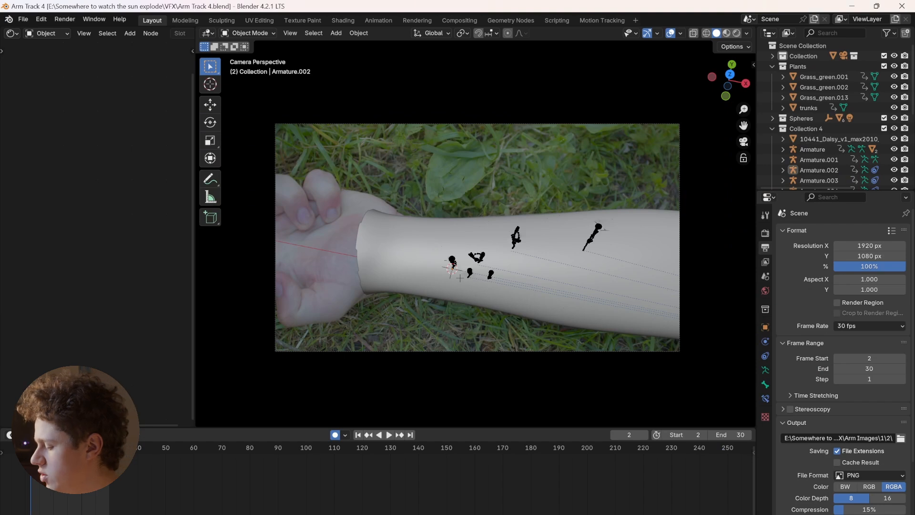
{"action": "key", "text": "space"}
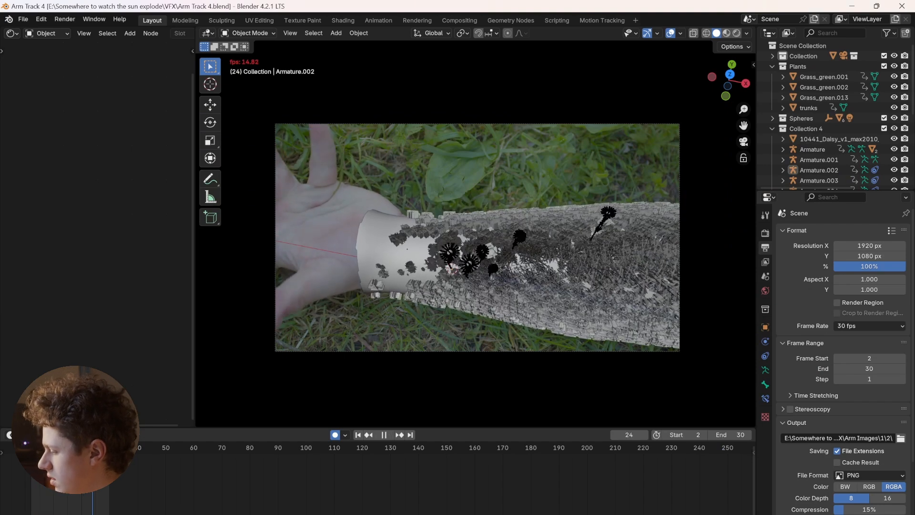
{"action": "middle_click_drag", "start_coordinate": [476, 238], "coordinate": [491, 272]}
{"action": "scroll", "coordinate": [476, 233], "scroll_direction": "down", "scroll_amount": 8}
{"action": "scroll", "coordinate": [477, 233], "scroll_direction": "down", "scroll_amount": 2}
{"action": "scroll", "coordinate": [423, 234], "scroll_direction": "down", "scroll_amount": 4}
{"action": "scroll", "coordinate": [477, 234], "scroll_direction": "up", "scroll_amount": 1}
{"action": "scroll", "coordinate": [477, 234], "scroll_direction": "down", "scroll_amount": 5}
{"action": "scroll", "coordinate": [477, 233], "scroll_direction": "up", "scroll_amount": 11}
{"action": "key", "text": "space"}
{"action": "scroll", "coordinate": [477, 253], "scroll_direction": "up", "scroll_amount": 2}
{"action": "key", "text": "KP_0"}
Turn off the viewport display of the arm mesh's Cloth and Geometry Nodes modifiers
{"action": "left_click", "coordinate": [460, 276]}
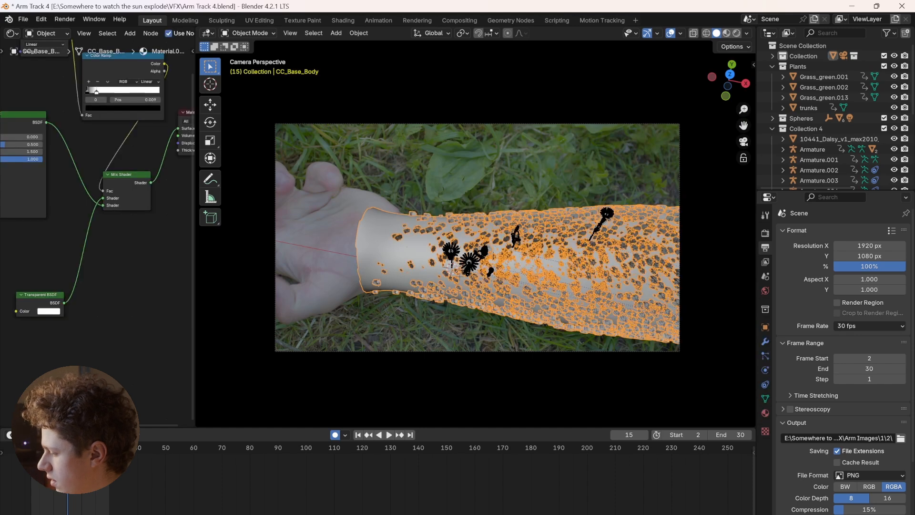
{"action": "left_click", "coordinate": [765, 356]}
{"action": "left_click", "coordinate": [765, 341]}
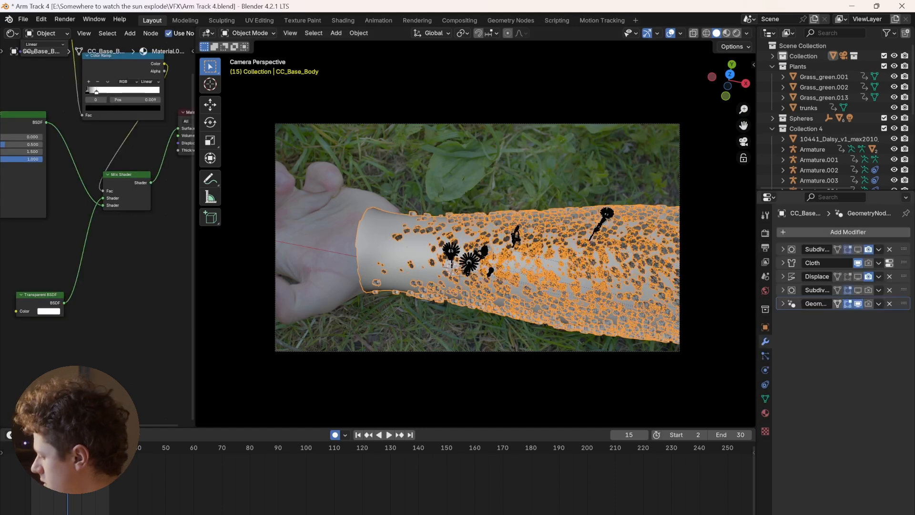
{"action": "left_click", "coordinate": [858, 263]}
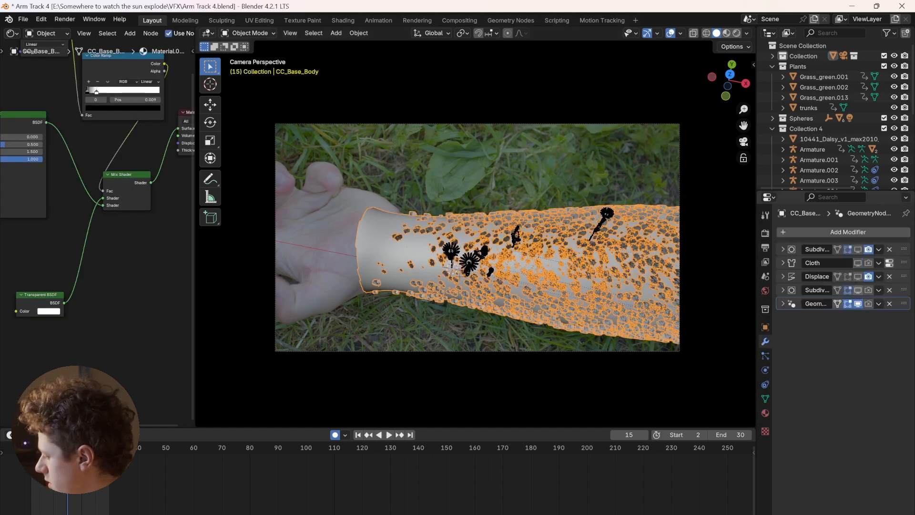
{"action": "left_click", "coordinate": [858, 303]}
Play the bare arm mesh over the footage and examine its object constraint settings
{"action": "key", "text": "space"}
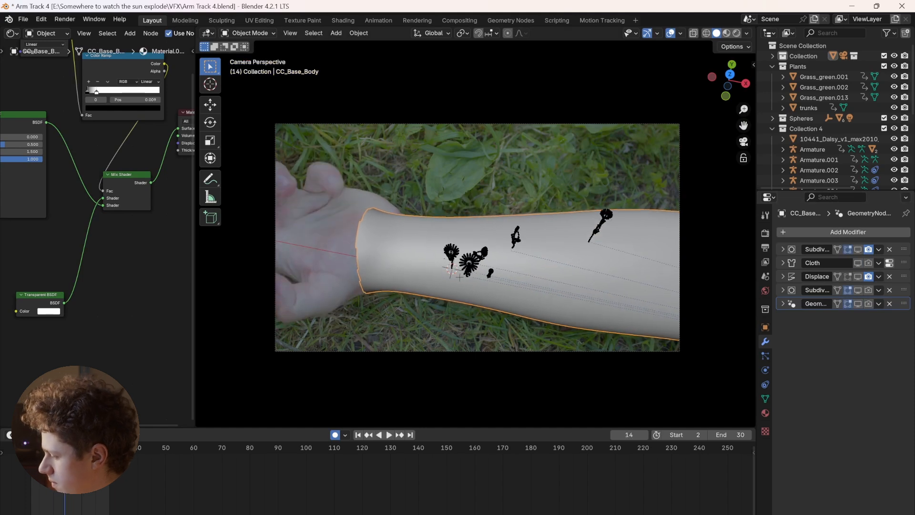
{"action": "key", "text": "space"}
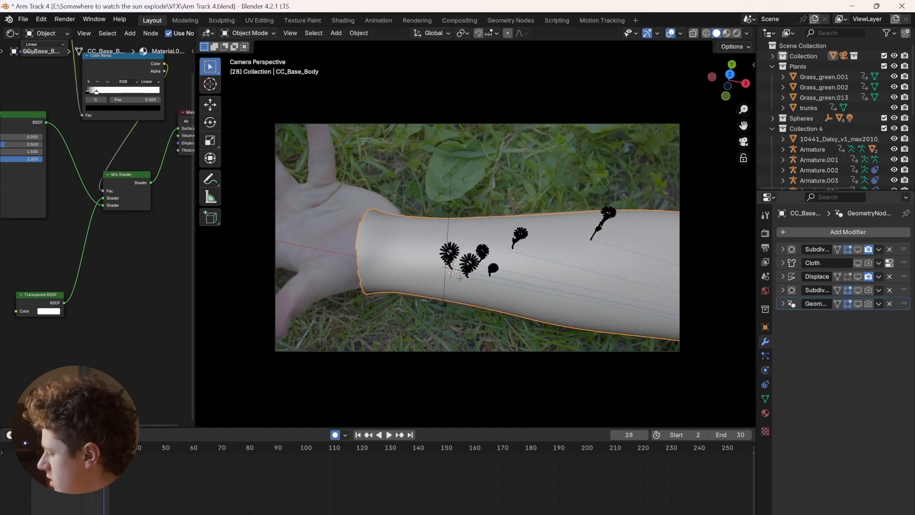
{"action": "left_click", "coordinate": [765, 384]}
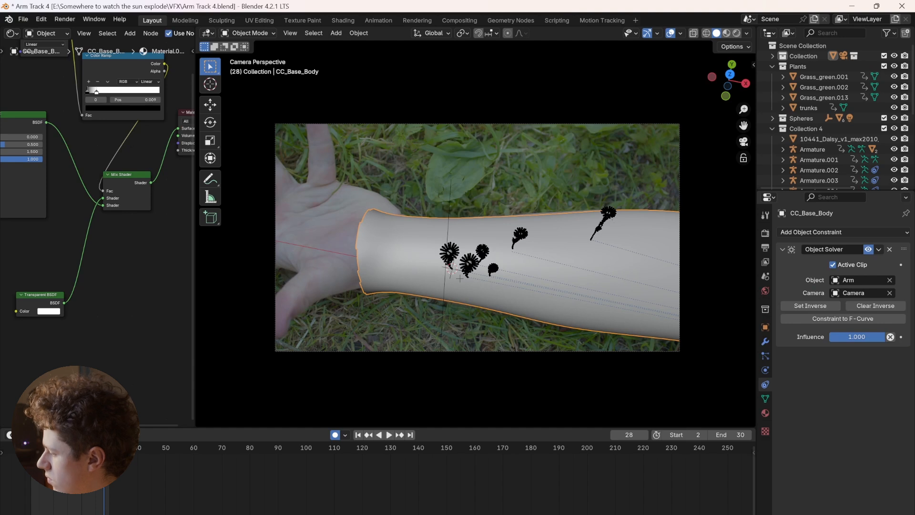
Open the Motion Tracking workspace and play the Arm Base.mov clip to examine the markers tracked on the arm
{"action": "left_click", "coordinate": [602, 20]}
{"action": "key", "text": "space"}
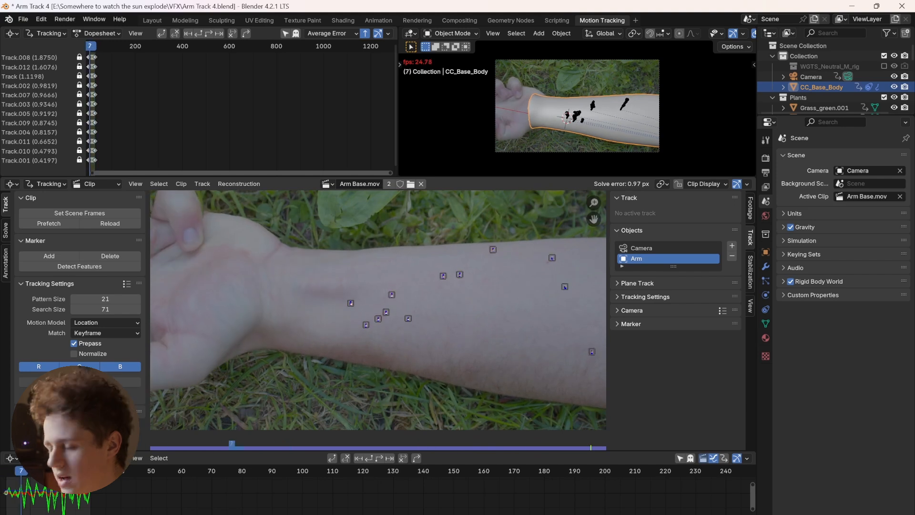
{"action": "scroll", "coordinate": [378, 320], "scroll_direction": "down", "scroll_amount": 2}
{"action": "key", "text": "space"}
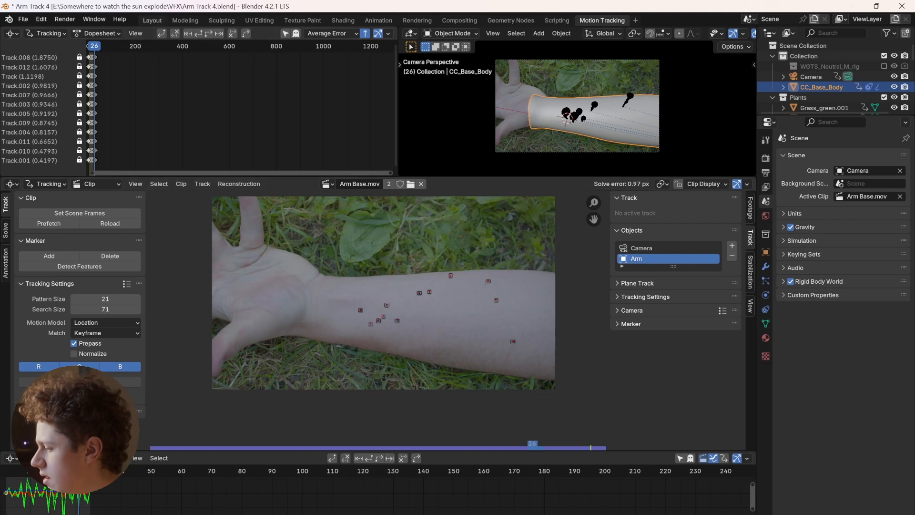
Return to the Layout workspace and inspect the arm mesh from other angles and in Edit Mode, ending in camera view
{"action": "left_click", "coordinate": [152, 20]}
{"action": "key", "text": "space"}
{"action": "key", "text": "space"}
{"action": "middle_click_drag", "start_coordinate": [398, 296], "coordinate": [322, 292]}
{"action": "scroll", "coordinate": [315, 305], "scroll_direction": "down", "scroll_amount": 11}
{"action": "key", "text": "Tab"}
{"action": "scroll", "coordinate": [322, 293], "scroll_direction": "up", "scroll_amount": 8}
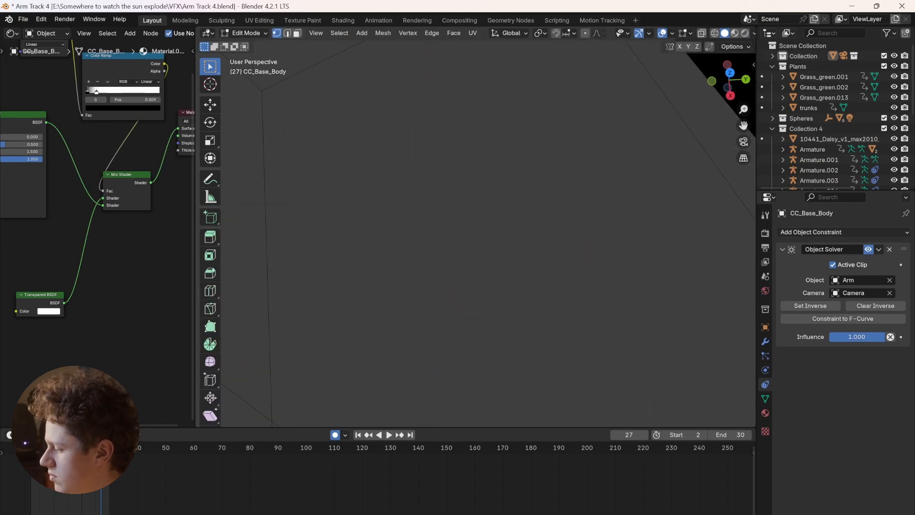
{"action": "scroll", "coordinate": [477, 233], "scroll_direction": "down", "scroll_amount": 3}
{"action": "key", "text": "Tab"}
{"action": "scroll", "coordinate": [386, 274], "scroll_direction": "down", "scroll_amount": 7}
{"action": "middle_click_drag", "start_coordinate": [386, 275], "coordinate": [460, 277]}
{"action": "key", "text": "KP_0"}
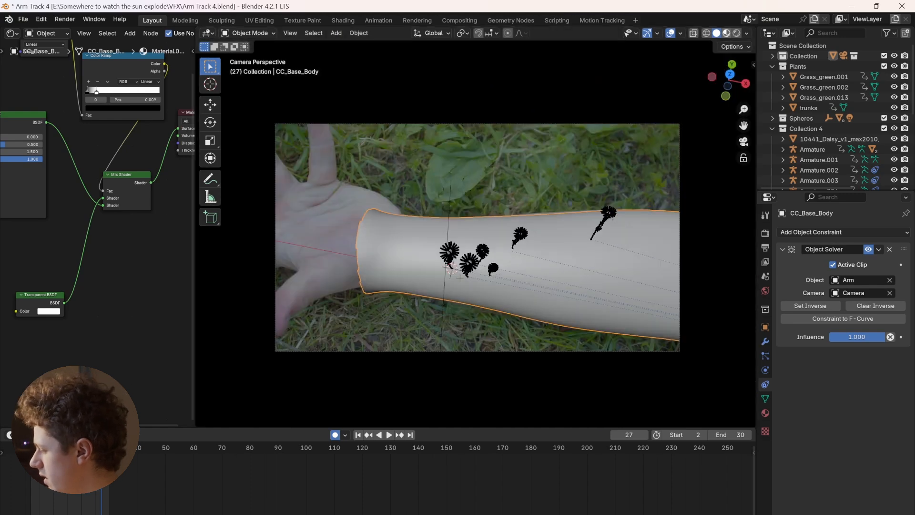
Set the viewport to Material Preview shading to show the footage texture on the arm mesh
{"action": "key", "text": "z"}
{"action": "key", "text": "2"}
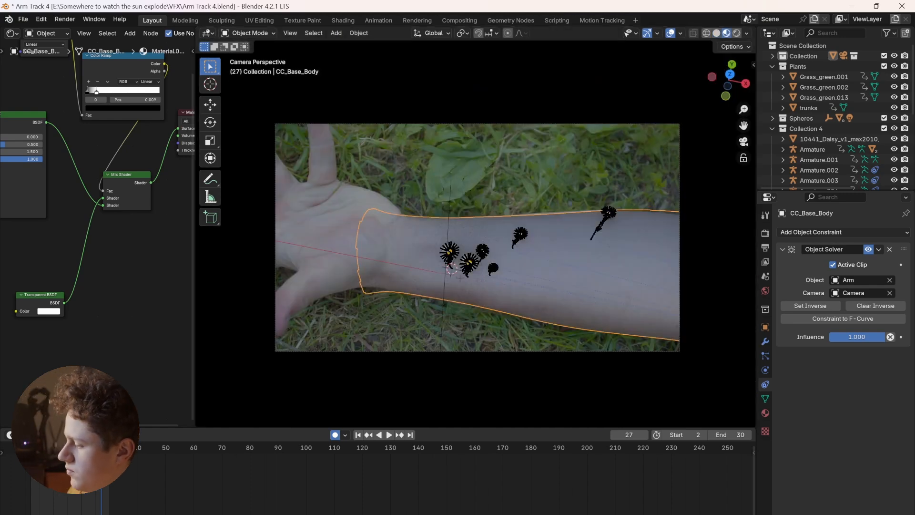
{"action": "middle_click_drag", "start_coordinate": [460, 277], "coordinate": [493, 258]}
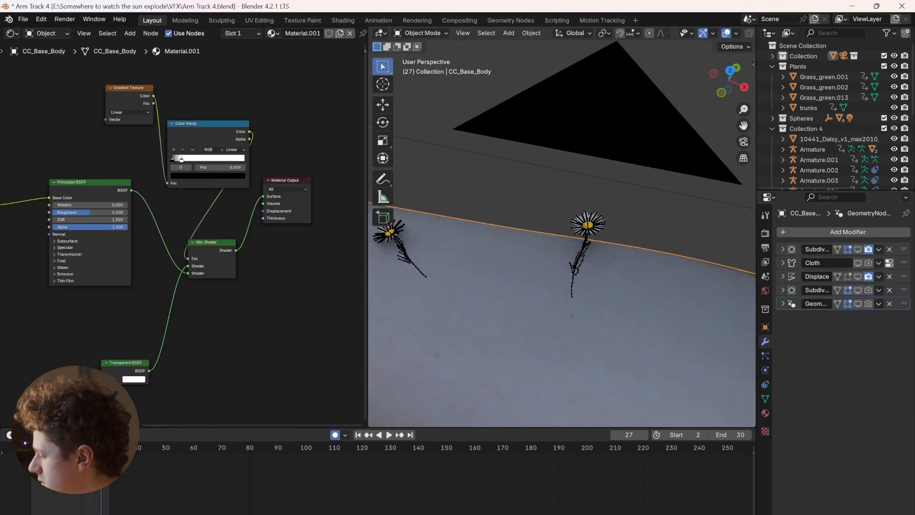
Select the daisy's armature near the arm's edge, step back through the frames and play its growth animation
{"action": "left_click", "coordinate": [588, 226]}
{"action": "scroll", "coordinate": [587, 226], "scroll_direction": "up", "scroll_amount": 1}
{"action": "scroll", "coordinate": [587, 226], "scroll_direction": "down", "scroll_amount": 1}
{"action": "middle_click_drag", "start_coordinate": [588, 226], "coordinate": [584, 221]}
{"action": "key", "text": "Left"}
{"action": "key", "text": "Left"}
{"action": "key", "text": "Left"}
{"action": "key", "text": "Left"}
{"action": "key", "text": "Left"}
{"action": "key", "text": "Left"}
{"action": "key", "text": "Left"}
{"action": "key", "text": "Left"}
{"action": "key", "text": "Left"}
{"action": "key", "text": "Left"}
{"action": "key", "text": "Left"}
{"action": "key", "text": "Left"}
{"action": "key", "text": "Left"}
{"action": "key", "text": "Left"}
{"action": "key", "text": "Left"}
{"action": "key", "text": "Left"}
{"action": "key", "text": "Left"}
{"action": "key", "text": "Left"}
{"action": "key", "text": "Left"}
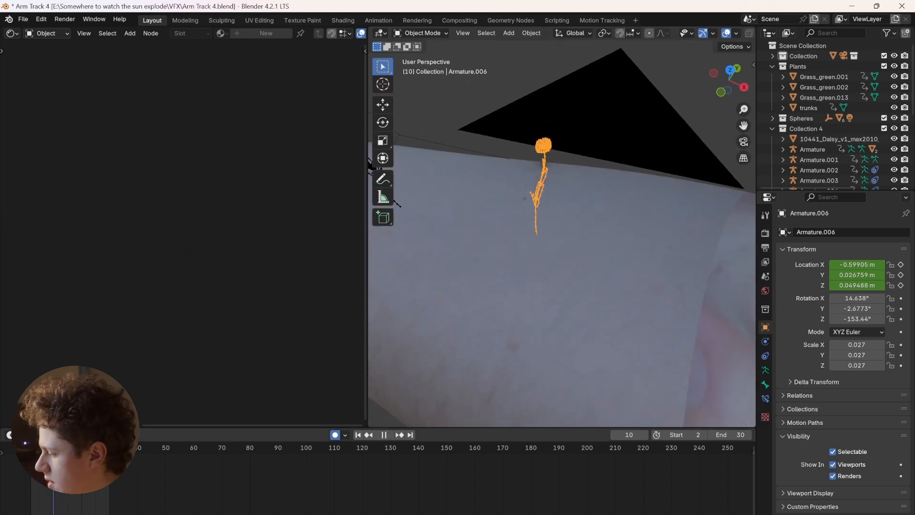
{"action": "scroll", "coordinate": [562, 236], "scroll_direction": "down", "scroll_amount": 8}
{"action": "scroll", "coordinate": [563, 236], "scroll_direction": "up", "scroll_amount": 2}
{"action": "scroll", "coordinate": [562, 236], "scroll_direction": "up", "scroll_amount": 8}
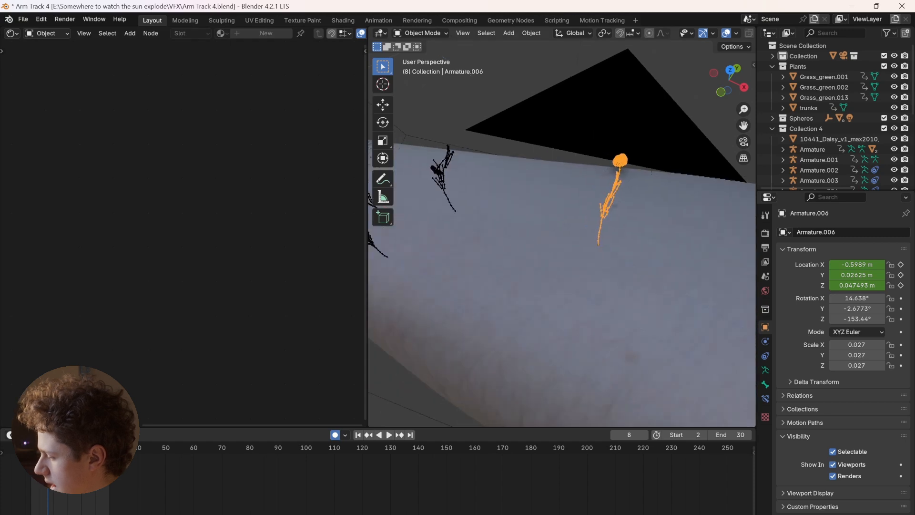
{"action": "scroll", "coordinate": [563, 236], "scroll_direction": "down", "scroll_amount": 4}
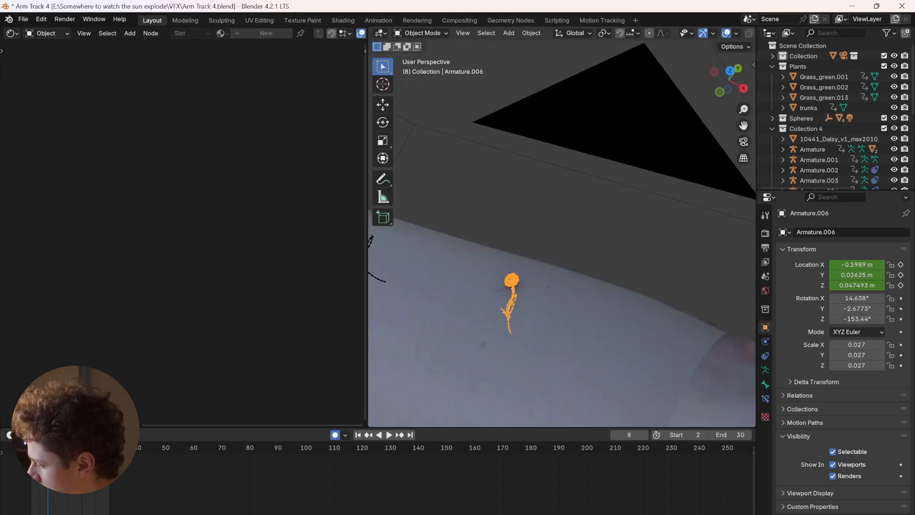
{"action": "key", "text": "space"}
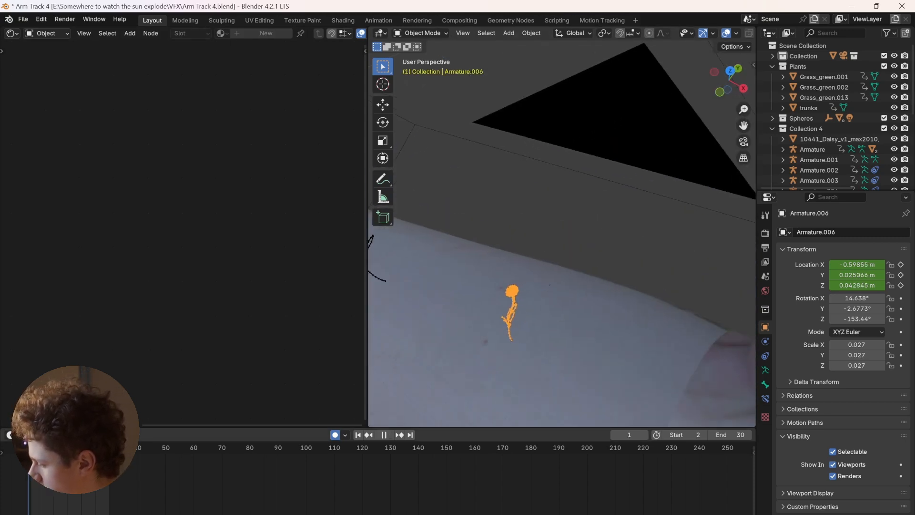
Turn on the viewport display of the arm mesh's Cloth modifier and play the skin simulation around the daisy
{"action": "left_click", "coordinate": [550, 286]}
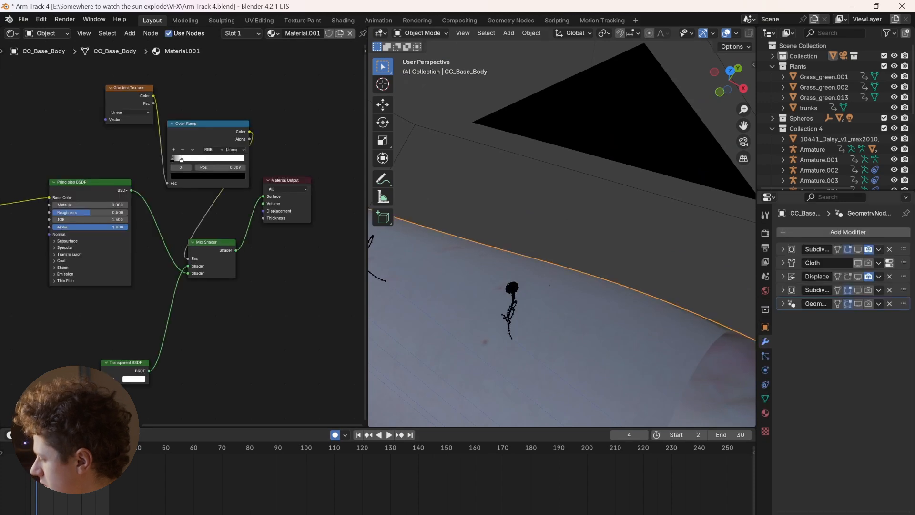
{"action": "left_click", "coordinate": [858, 263]}
{"action": "key", "text": "space"}
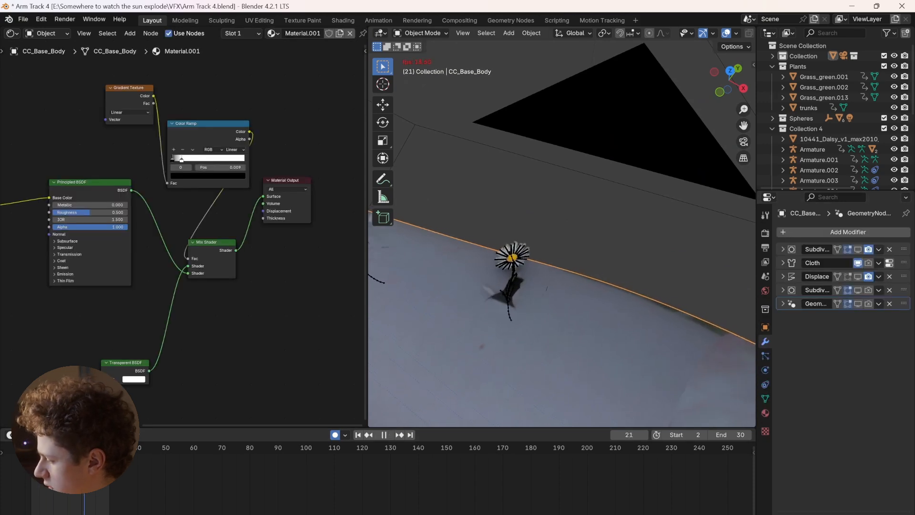
{"action": "scroll", "coordinate": [563, 236], "scroll_direction": "down", "scroll_amount": 5}
{"action": "scroll", "coordinate": [562, 236], "scroll_direction": "up", "scroll_amount": 5}
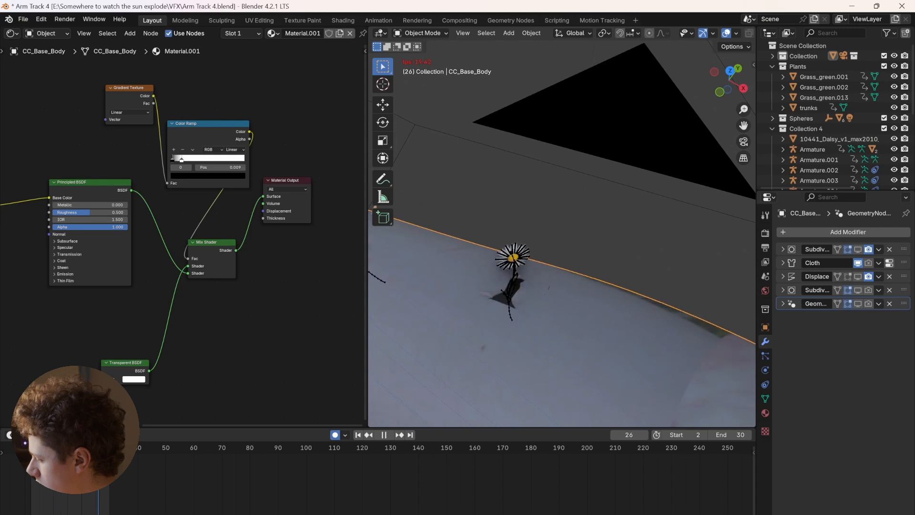
Play the cloth simulation through the scene camera with the viewport overlays hidden
{"action": "scroll", "coordinate": [562, 236], "scroll_direction": "down", "scroll_amount": 5}
{"action": "key", "text": "KP_0"}
{"action": "key", "text": "Home"}
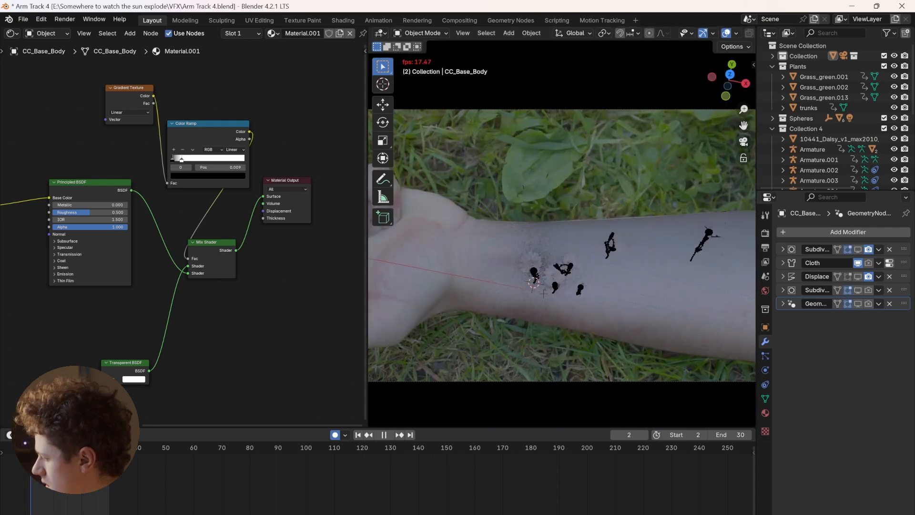
{"action": "key", "text": "alt+shift+z"}
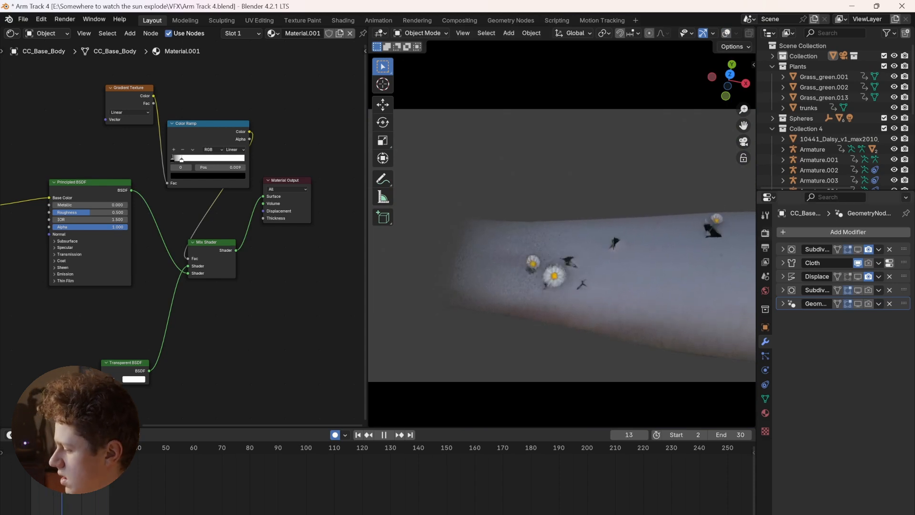
{"action": "key", "text": "space"}
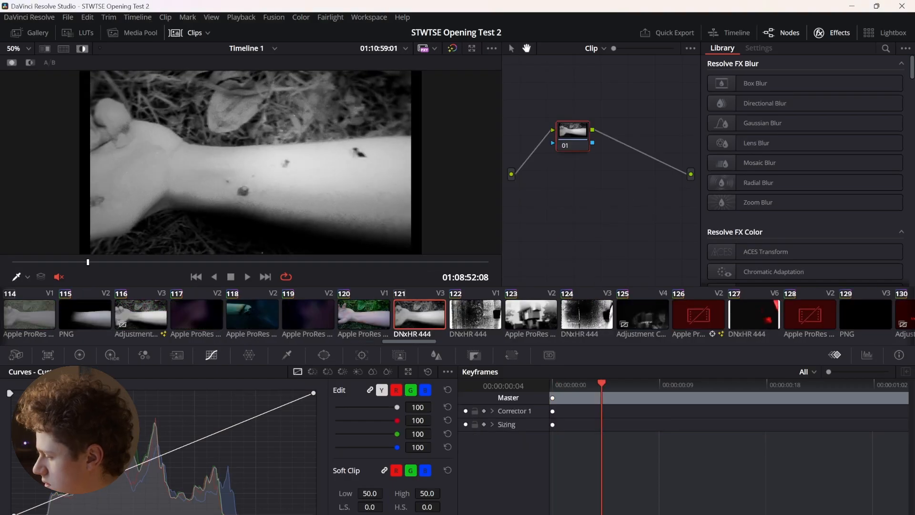
Switch to DaVinci Resolve and step back and forth through the frames of the black-and-white arm shot
{"action": "key", "text": "Left"}
{"action": "key", "text": "Left"}
{"action": "key", "text": "Left"}
{"action": "key", "text": "Right"}
{"action": "key", "text": "Right"}
{"action": "key", "text": "Right"}
{"action": "key", "text": "Right"}
{"action": "key", "text": "Right"}
{"action": "key", "text": "Right"}
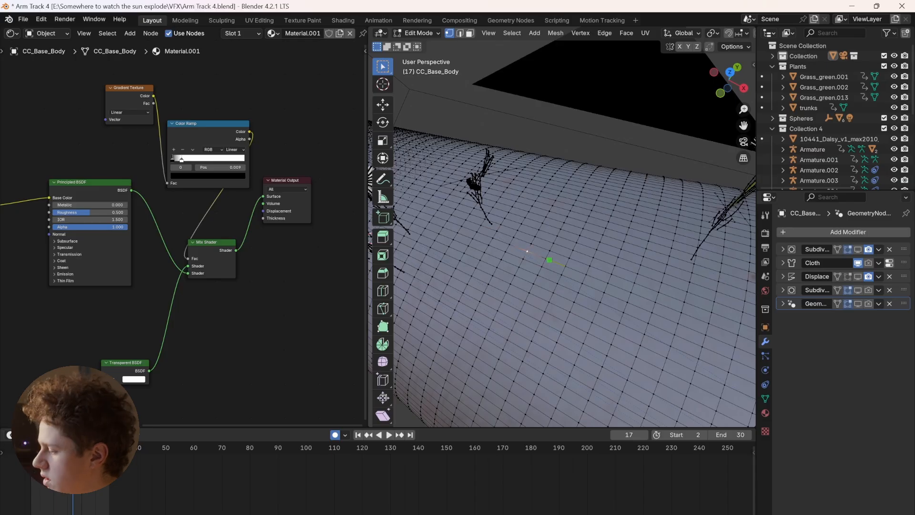
Try to knife a slit into the Blender arm mesh between the flowers and rip it open in Edit Mode
{"action": "left_click", "coordinate": [532, 247]}
{"action": "left_click", "coordinate": [548, 348]}
{"action": "key", "text": "Return"}
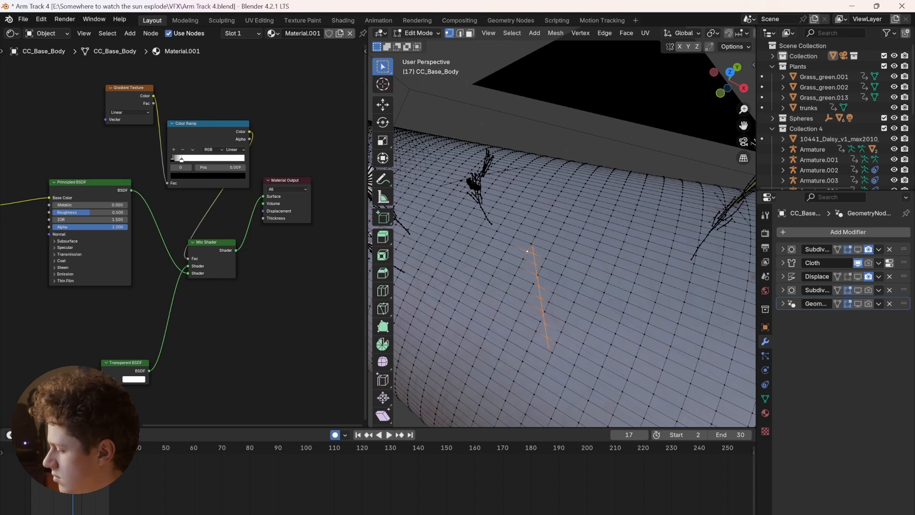
{"action": "key", "text": "v"}
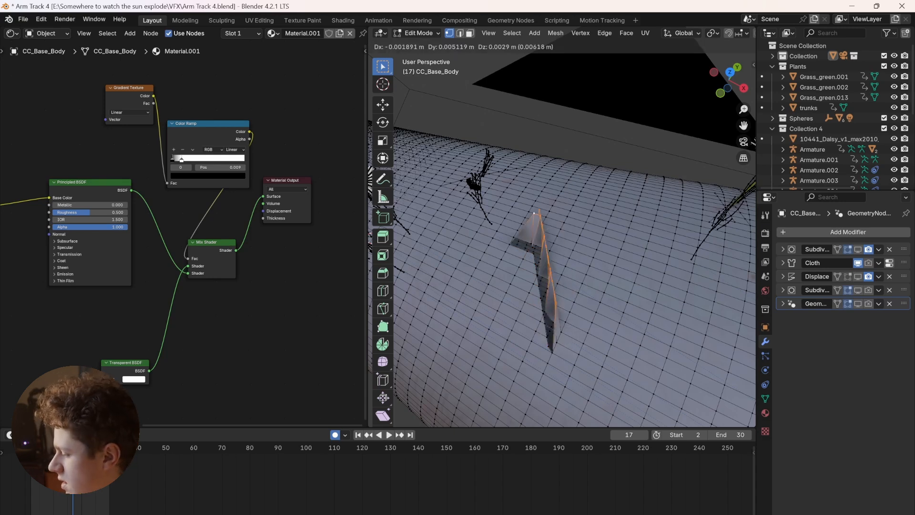
{"action": "key", "text": "Escape"}
{"action": "key", "text": "Tab"}
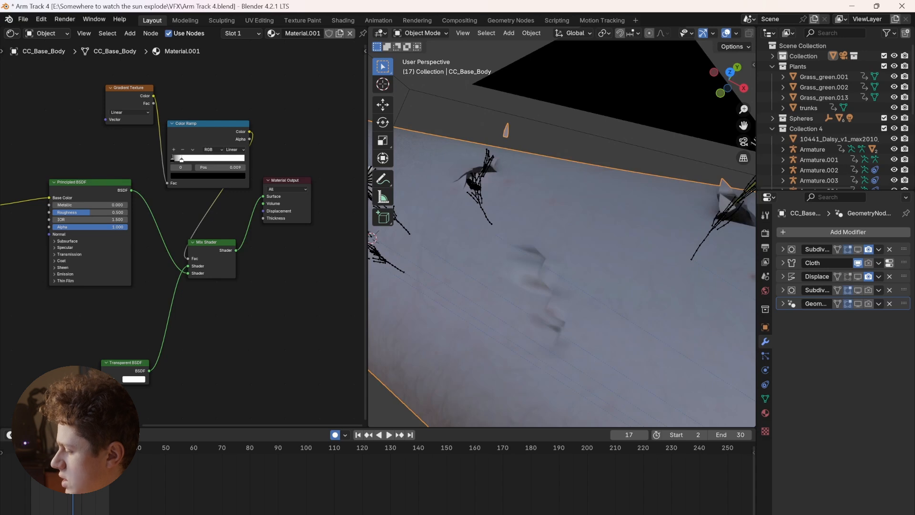
{"action": "key", "text": "Tab"}
Switch the arm mesh to Weight Paint mode and examine the Pin vertex group's weights around the flowers
{"action": "left_click", "coordinate": [422, 33]}
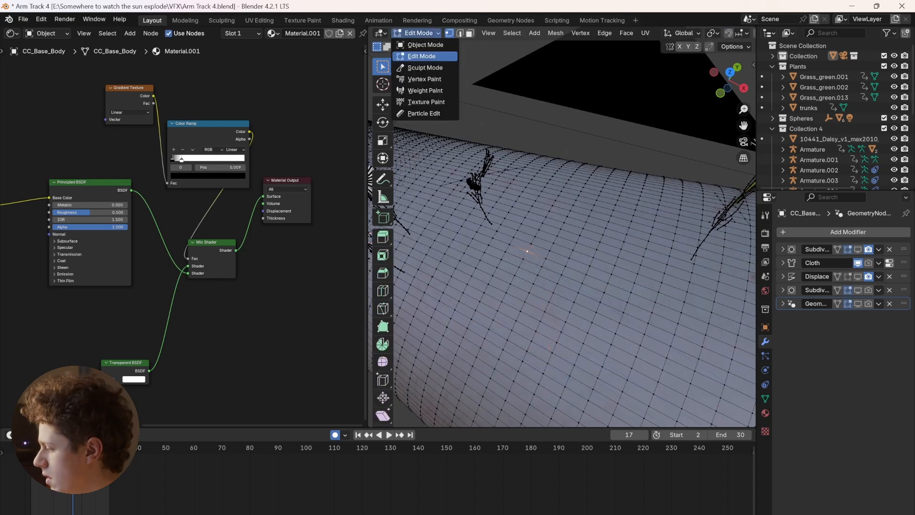
{"action": "left_click", "coordinate": [420, 90]}
{"action": "scroll", "coordinate": [501, 215], "scroll_direction": "up", "scroll_amount": 10}
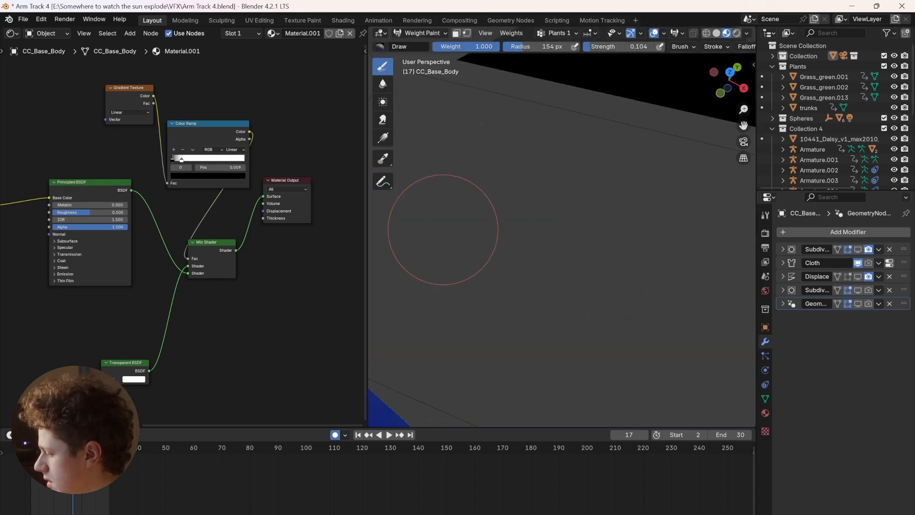
{"action": "scroll", "coordinate": [481, 241], "scroll_direction": "down", "scroll_amount": 1}
{"action": "left_click", "coordinate": [765, 399]}
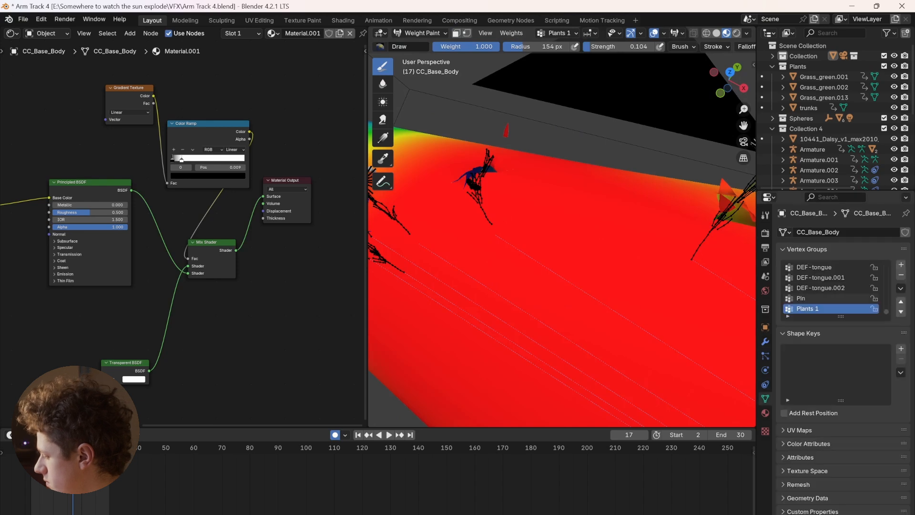
{"action": "left_click", "coordinate": [810, 298]}
{"action": "middle_click_drag", "start_coordinate": [516, 246], "coordinate": [529, 256]}
{"action": "scroll", "coordinate": [505, 250], "scroll_direction": "down", "scroll_amount": 6}
{"action": "scroll", "coordinate": [502, 249], "scroll_direction": "up", "scroll_amount": 5}
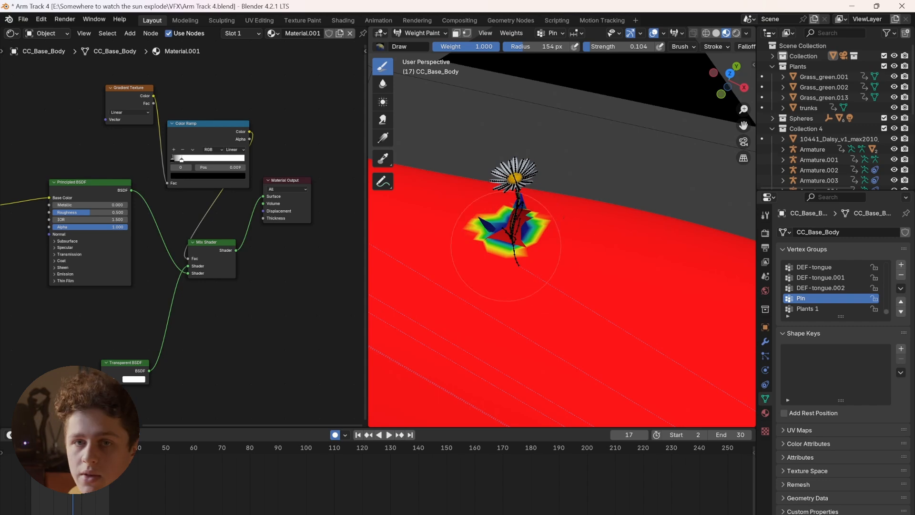
{"action": "scroll", "coordinate": [523, 208], "scroll_direction": "down", "scroll_amount": 5}
{"action": "scroll", "coordinate": [577, 272], "scroll_direction": "up", "scroll_amount": 4}
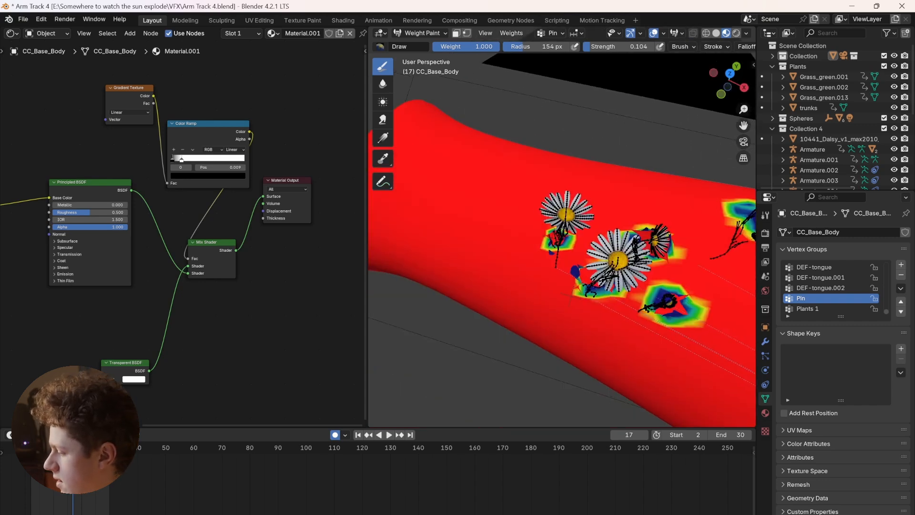
Return the arm mesh to Object Mode and review its Cloth physics settings, including the Shape pin group and Object Collisions
{"action": "left_click", "coordinate": [422, 33]}
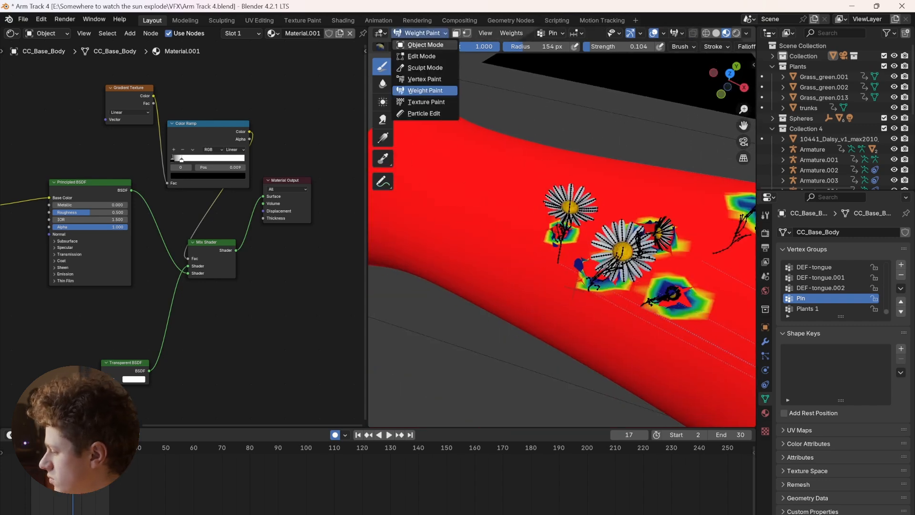
{"action": "left_click", "coordinate": [426, 45]}
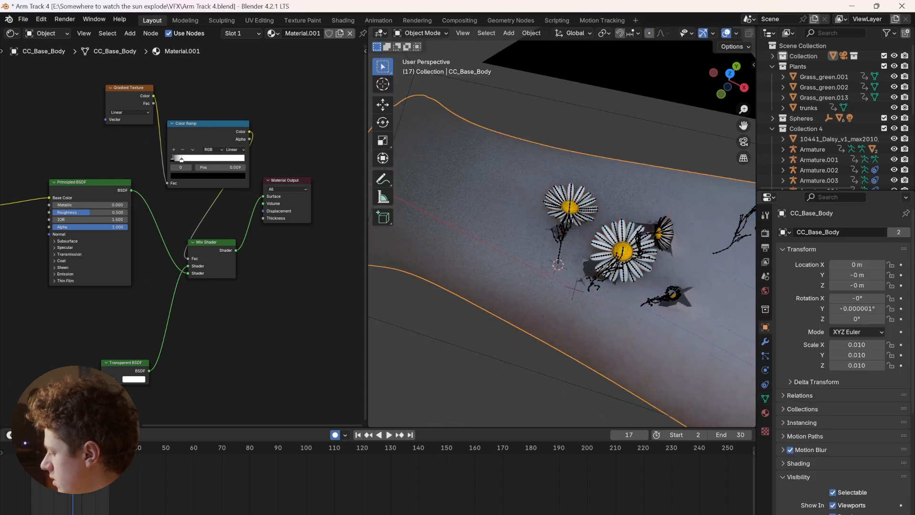
{"action": "left_click", "coordinate": [765, 342]}
{"action": "left_click", "coordinate": [765, 370]}
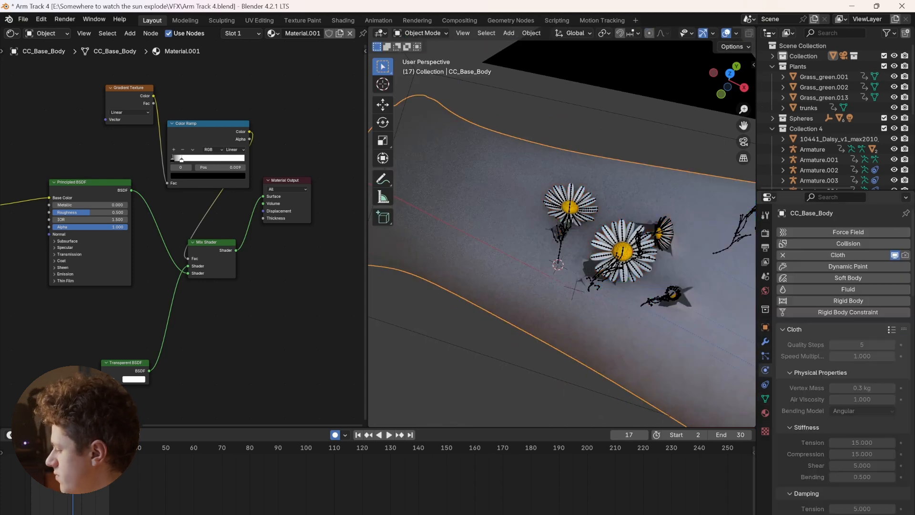
{"action": "scroll", "coordinate": [843, 357], "scroll_direction": "down", "scroll_amount": 10}
{"action": "scroll", "coordinate": [843, 357], "scroll_direction": "down", "scroll_amount": 15}
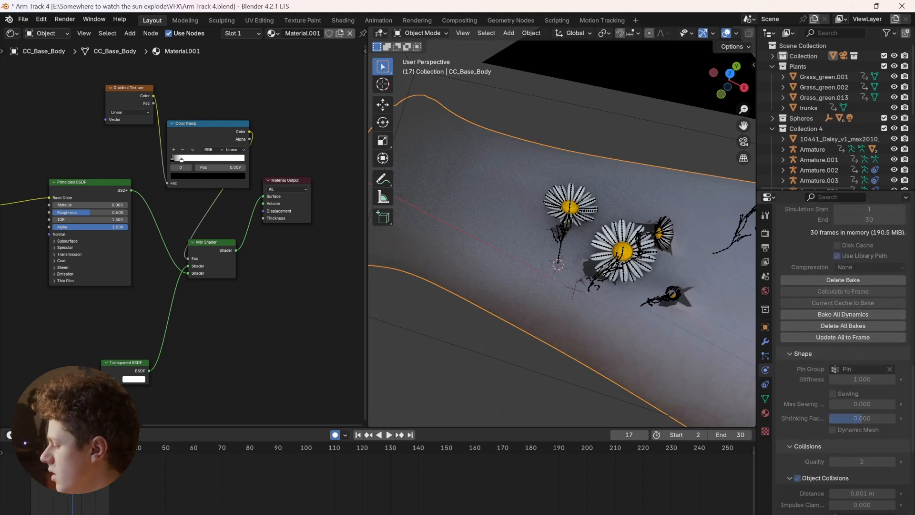
{"action": "scroll", "coordinate": [853, 404], "scroll_direction": "down", "scroll_amount": 3}
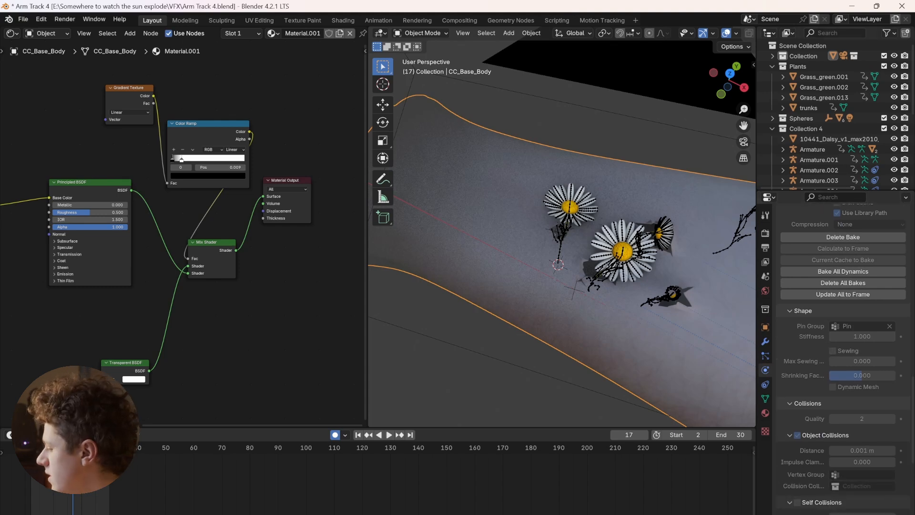
Turn on the viewport display of the arm mesh's Geometry Nodes modifier and show its Grass grow node tree in place of the timeline
{"action": "scroll", "coordinate": [562, 234], "scroll_direction": "down", "scroll_amount": 5}
{"action": "middle_click_drag", "start_coordinate": [562, 234], "coordinate": [562, 267]}
{"action": "scroll", "coordinate": [572, 205], "scroll_direction": "up", "scroll_amount": 4}
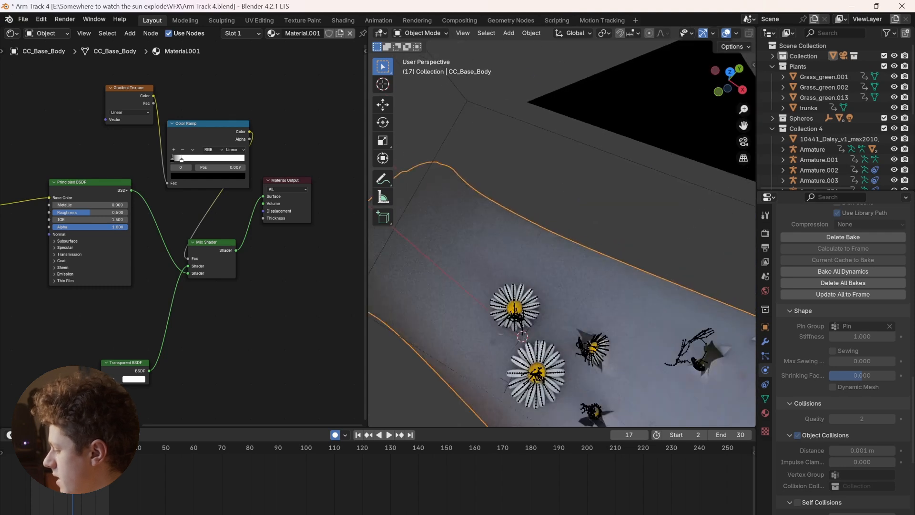
{"action": "left_click", "coordinate": [765, 341]}
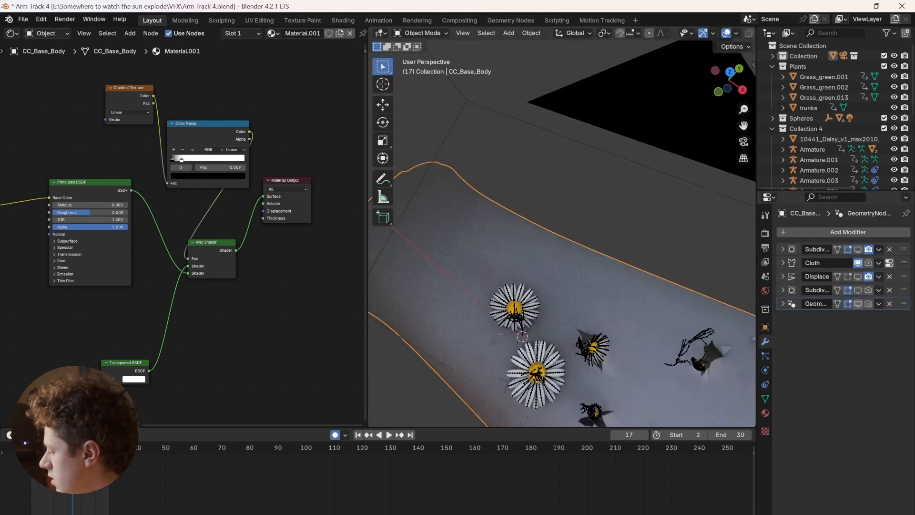
{"action": "left_click", "coordinate": [858, 303]}
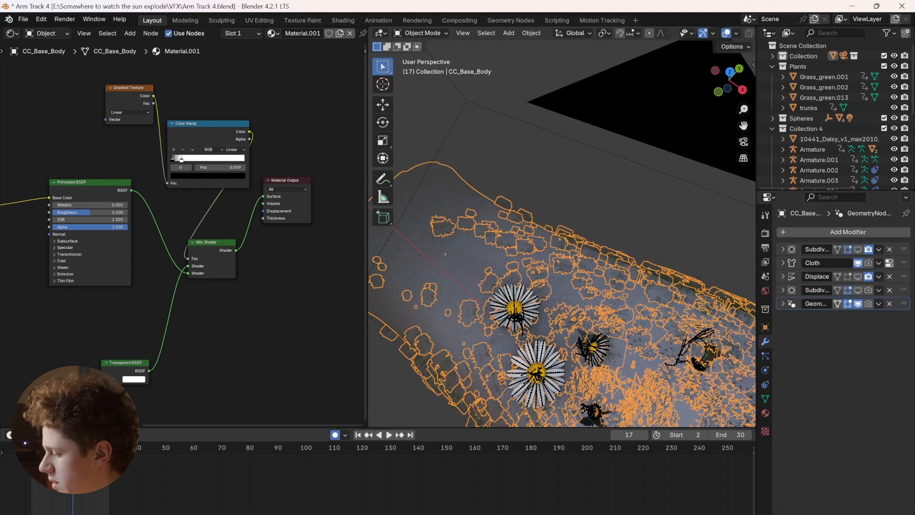
{"action": "left_click", "coordinate": [10, 435]}
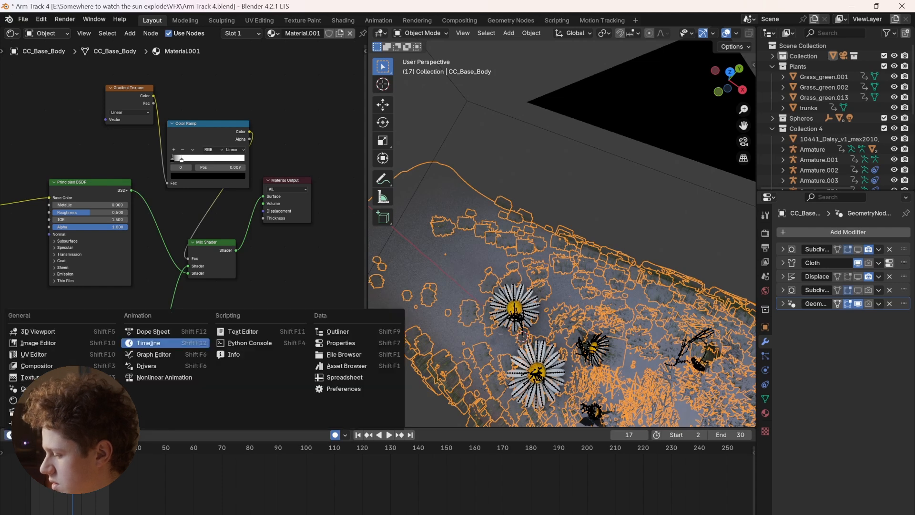
{"action": "left_click", "coordinate": [21, 389]}
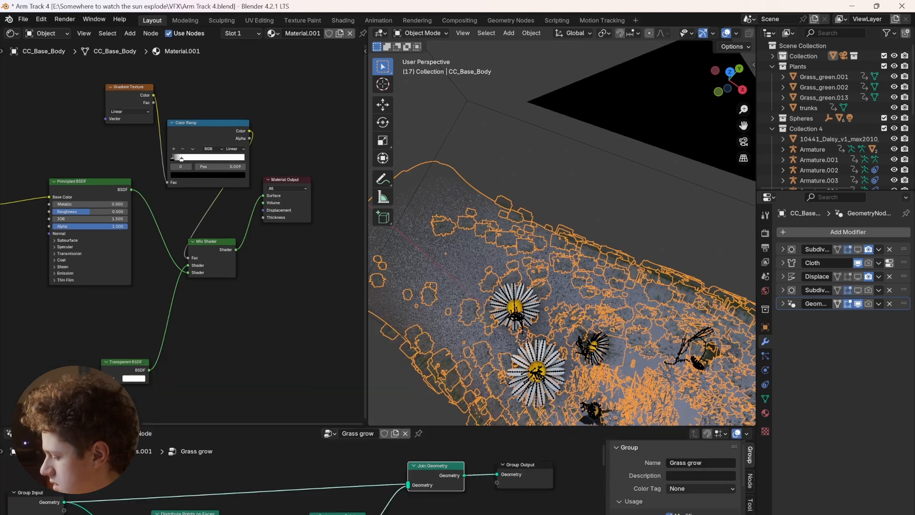
Enlarge the node editor and examine the Grass grow tree's distribution, Multiply, rotation and Random Value nodes alongside the grass on the arm
{"action": "left_click_drag", "start_coordinate": [192, 428], "coordinate": [192, 283]}
{"action": "scroll", "coordinate": [192, 457], "scroll_direction": "up", "scroll_amount": 1}
{"action": "middle_click_drag", "start_coordinate": [193, 460], "coordinate": [289, 418]}
{"action": "scroll", "coordinate": [288, 418], "scroll_direction": "down", "scroll_amount": 4}
{"action": "scroll", "coordinate": [288, 418], "scroll_direction": "up", "scroll_amount": 5}
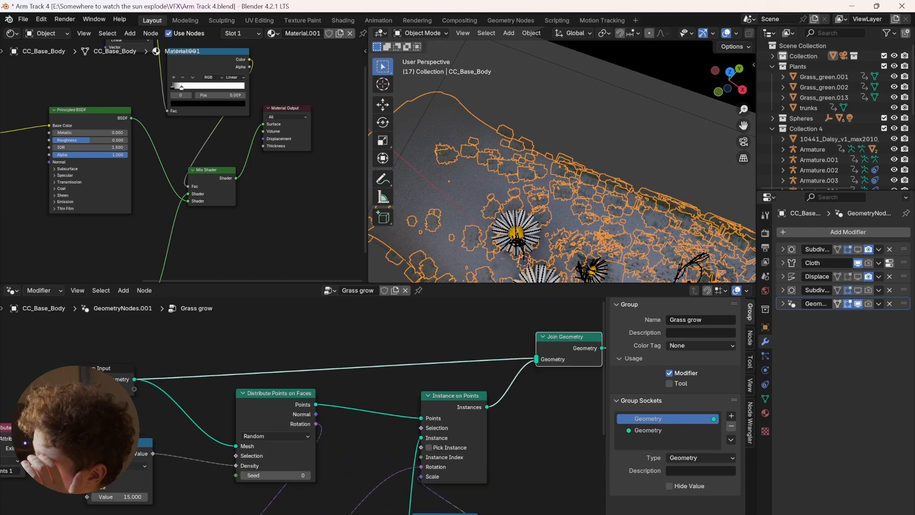
{"action": "scroll", "coordinate": [295, 417], "scroll_direction": "up", "scroll_amount": 1}
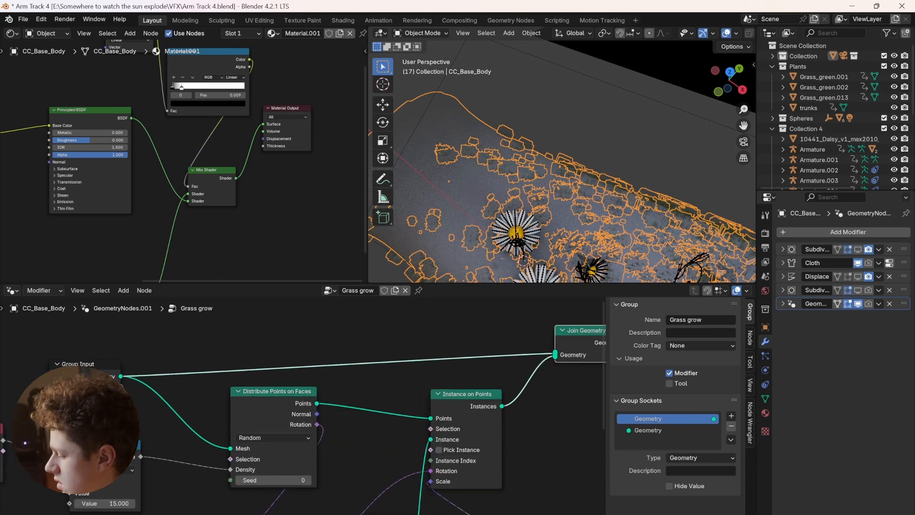
{"action": "scroll", "coordinate": [500, 381], "scroll_direction": "down", "scroll_amount": 3}
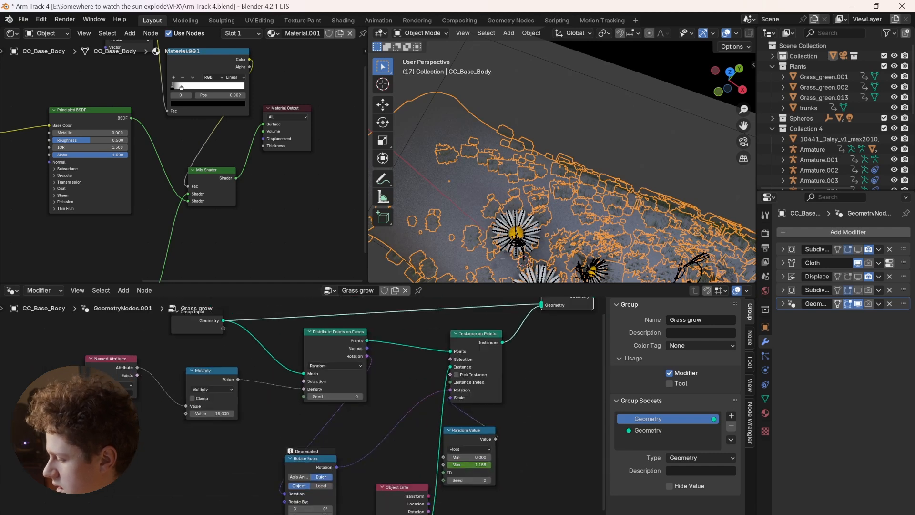
{"action": "scroll", "coordinate": [288, 417], "scroll_direction": "up", "scroll_amount": 1}
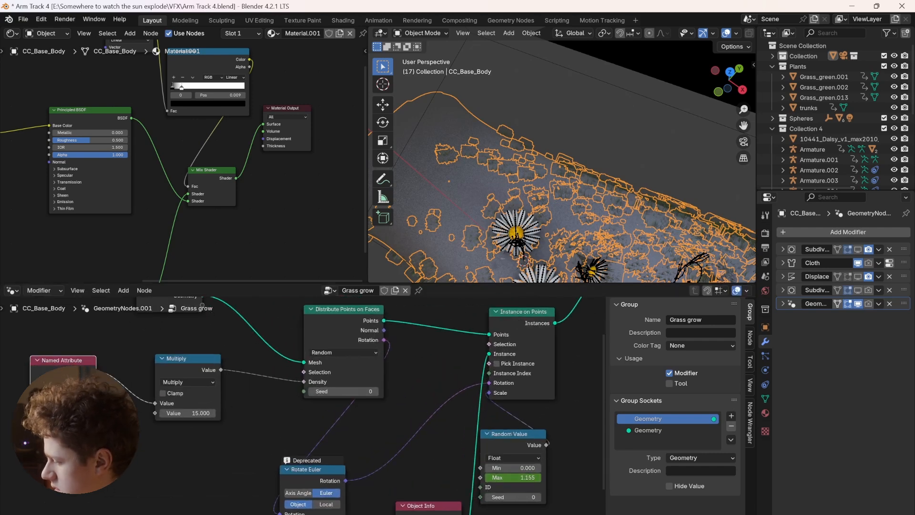
{"action": "scroll", "coordinate": [563, 161], "scroll_direction": "down", "scroll_amount": 12}
{"action": "scroll", "coordinate": [562, 162], "scroll_direction": "up", "scroll_amount": 4}
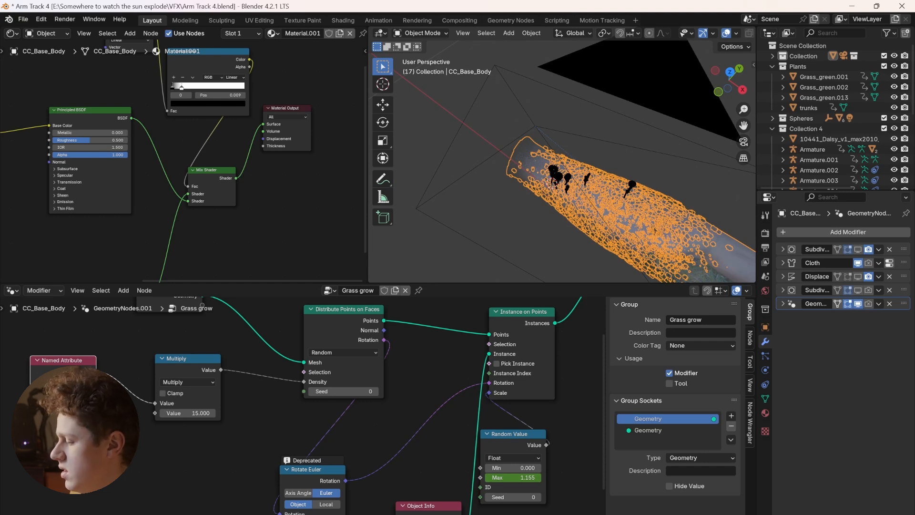
{"action": "scroll", "coordinate": [310, 420], "scroll_direction": "down", "scroll_amount": 2}
{"action": "middle_click_drag", "start_coordinate": [310, 419], "coordinate": [221, 404]}
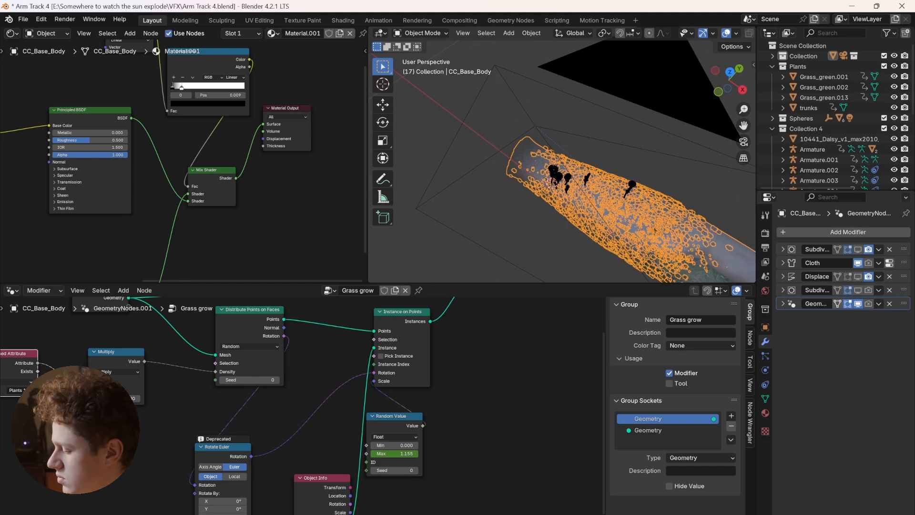
Move the Rotate Euler node nearer Instance on Points, disconnect it from the Rotation input and inspect the grass on the arm
{"action": "left_click_drag", "start_coordinate": [224, 447], "coordinate": [272, 410]}
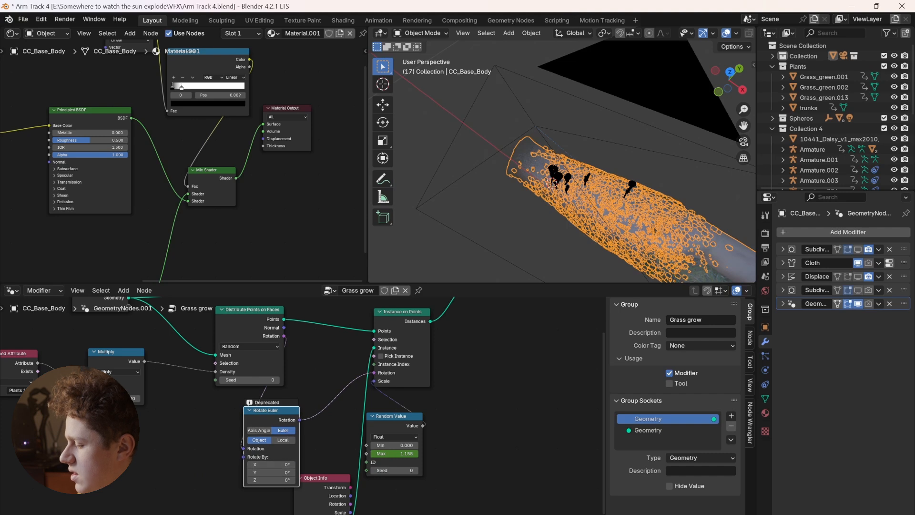
{"action": "left_click_drag", "start_coordinate": [374, 373], "coordinate": [347, 385]}
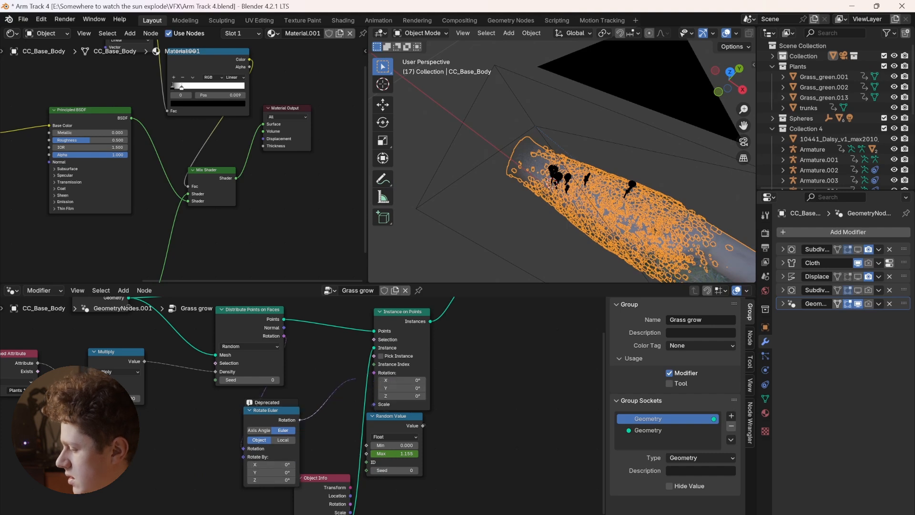
{"action": "middle_click_drag", "start_coordinate": [577, 210], "coordinate": [564, 201]}
{"action": "scroll", "coordinate": [562, 191], "scroll_direction": "up", "scroll_amount": 6}
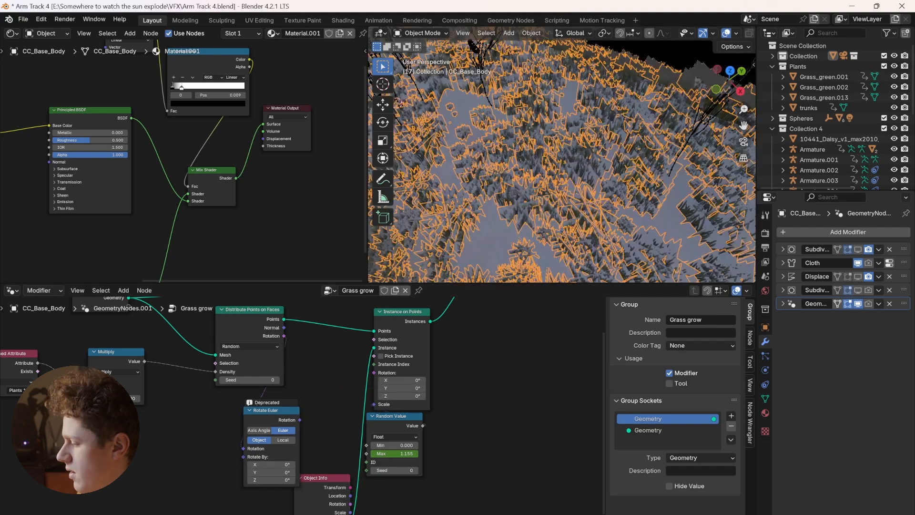
{"action": "scroll", "coordinate": [563, 191], "scroll_direction": "down", "scroll_amount": 3}
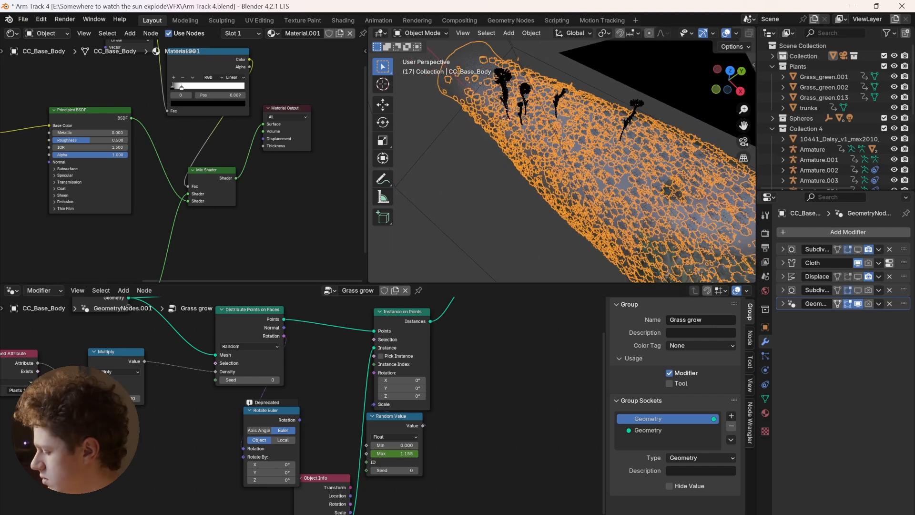
Switch the viewport to Solid shading, inspect the grass and reconnect Rotate Euler's output to the Rotation input of Instance on Points
{"action": "key", "text": "z"}
{"action": "left_click", "coordinate": [695, 167]}
{"action": "scroll", "coordinate": [562, 162], "scroll_direction": "up", "scroll_amount": 5}
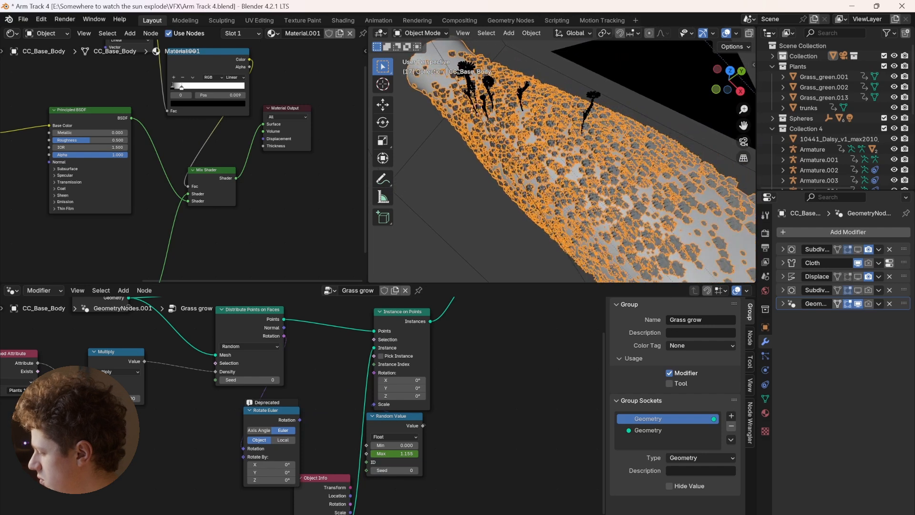
{"action": "scroll", "coordinate": [563, 162], "scroll_direction": "down", "scroll_amount": 4}
{"action": "left_click_drag", "start_coordinate": [299, 420], "coordinate": [374, 372]}
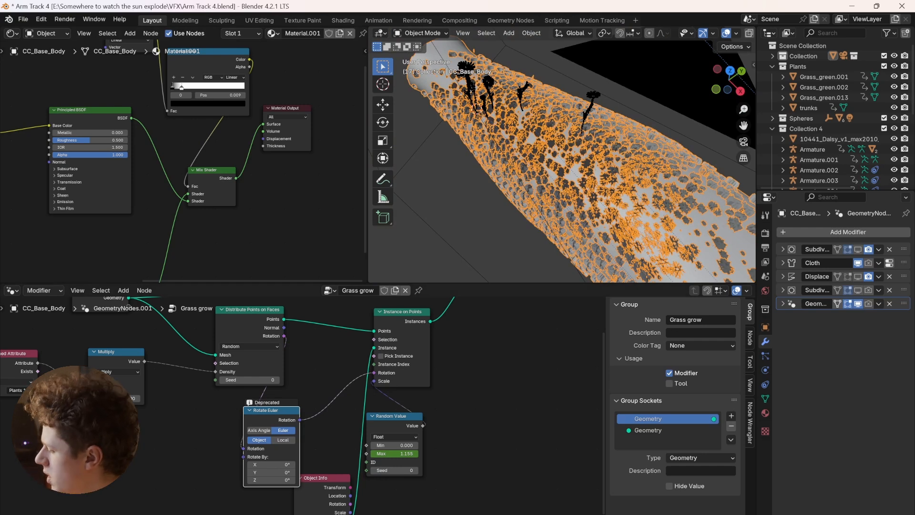
Try raising the Random Value node's Max to 7.155 for the grass scale and undo the change
{"action": "left_click_drag", "start_coordinate": [422, 426], "coordinate": [428, 431]}
{"action": "scroll", "coordinate": [563, 155], "scroll_direction": "down", "scroll_amount": 3}
{"action": "scroll", "coordinate": [562, 155], "scroll_direction": "up", "scroll_amount": 3}
{"action": "left_click_drag", "start_coordinate": [400, 459], "coordinate": [448, 459]}
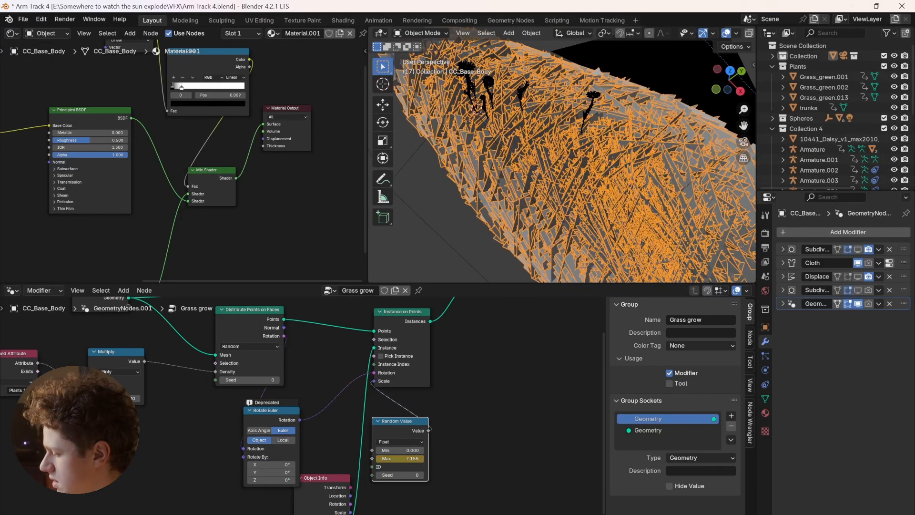
{"action": "key", "text": "ctrl+z"}
Switch to DaVinci Resolve and play the rendered [0001-0030].png clip repeatedly to review the grass and flowers growing on the arm
{"action": "key", "text": "space"}
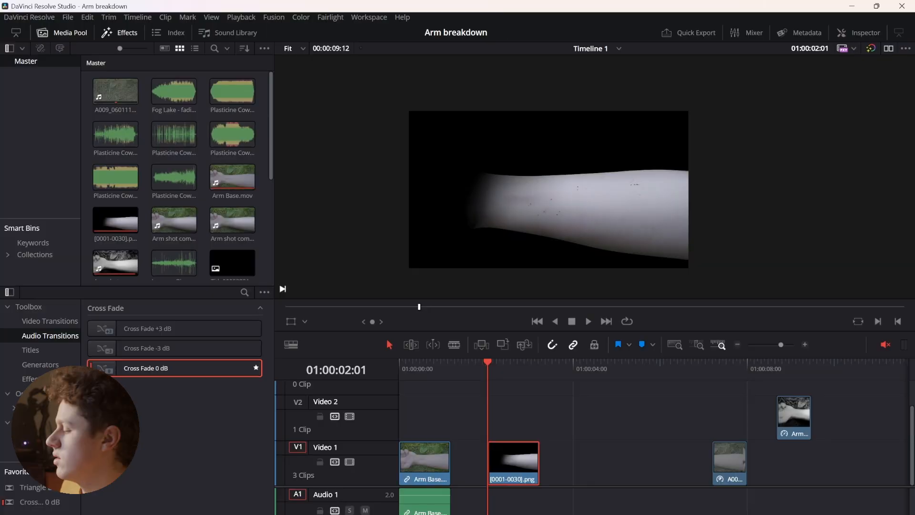
{"action": "key", "text": "space"}
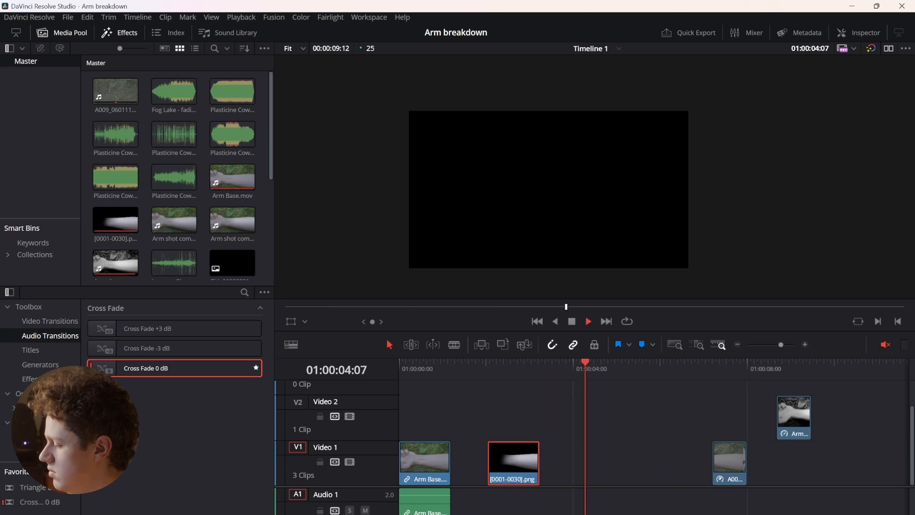
{"action": "left_click", "coordinate": [498, 363]}
{"action": "left_click", "coordinate": [477, 363]}
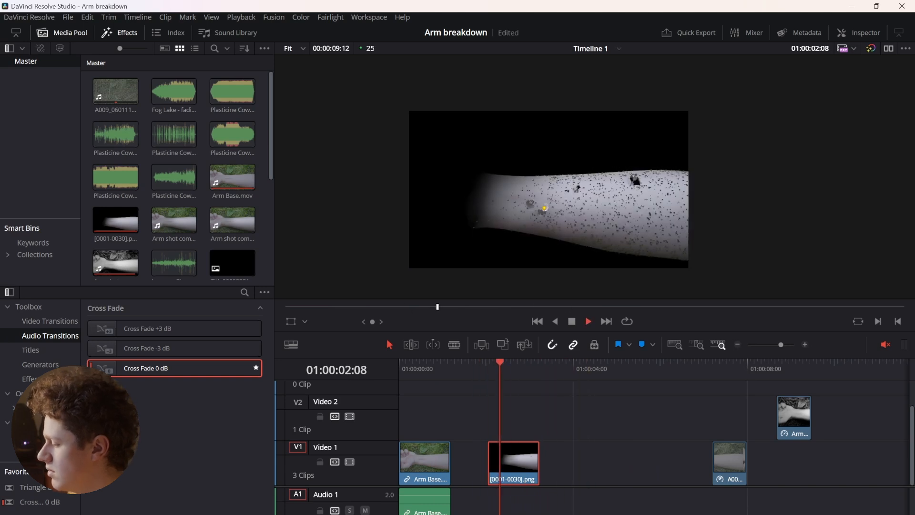
{"action": "scroll", "coordinate": [593, 177], "scroll_direction": "up", "scroll_amount": 3}
{"action": "key", "text": "space"}
{"action": "left_click", "coordinate": [477, 363]}
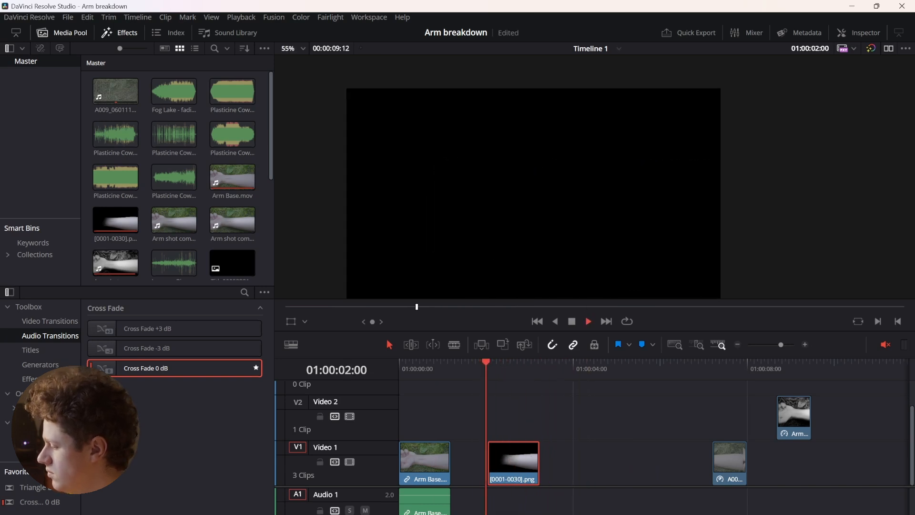
{"action": "key", "text": "space"}
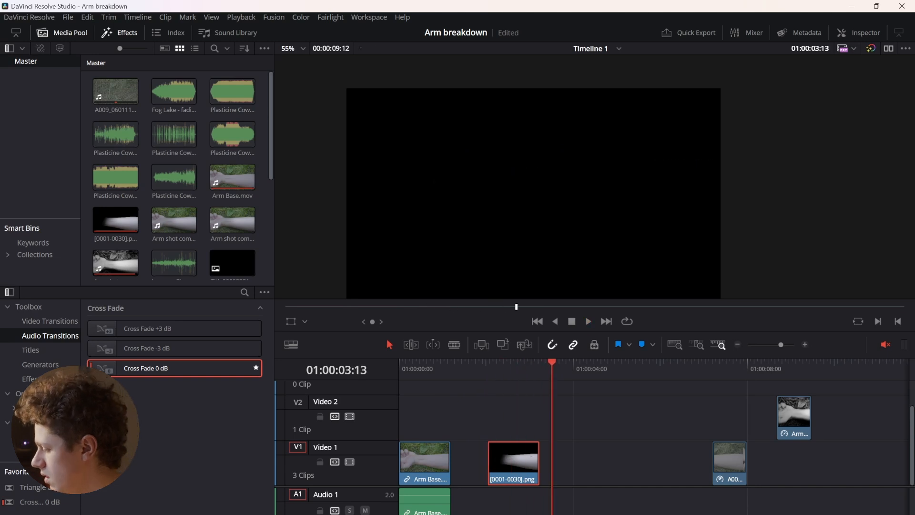
{"action": "left_click", "coordinate": [478, 363]}
{"action": "key", "text": "space"}
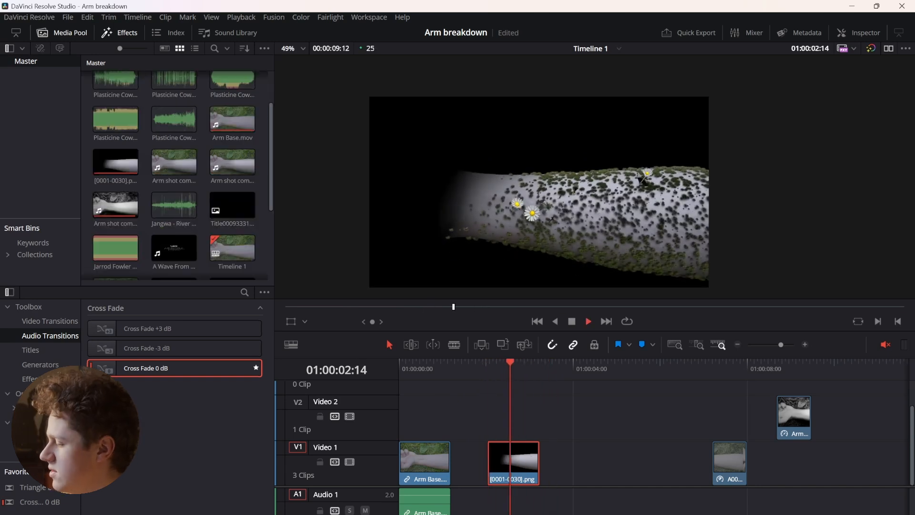
{"action": "key", "text": "space"}
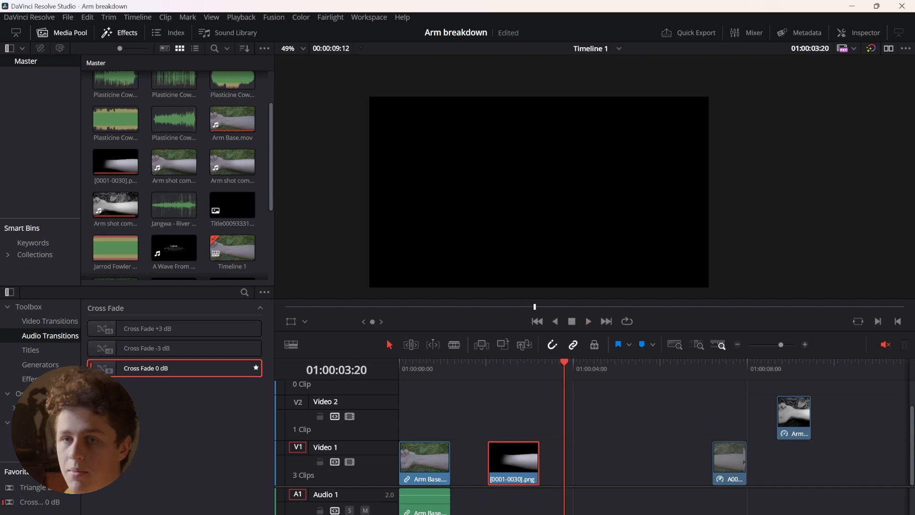
Play the black-and-white composited arm shot on Video 2 of the timeline
{"action": "left_click", "coordinate": [787, 363]}
{"action": "key", "text": "space"}
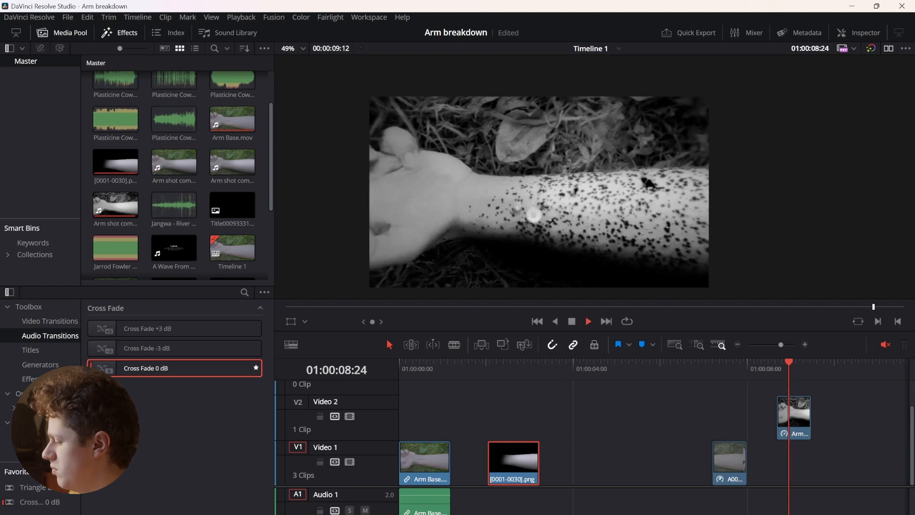
{"action": "left_click_drag", "start_coordinate": [759, 363], "coordinate": [767, 363]}
{"action": "key", "text": "space"}
{"action": "key", "text": "space"}
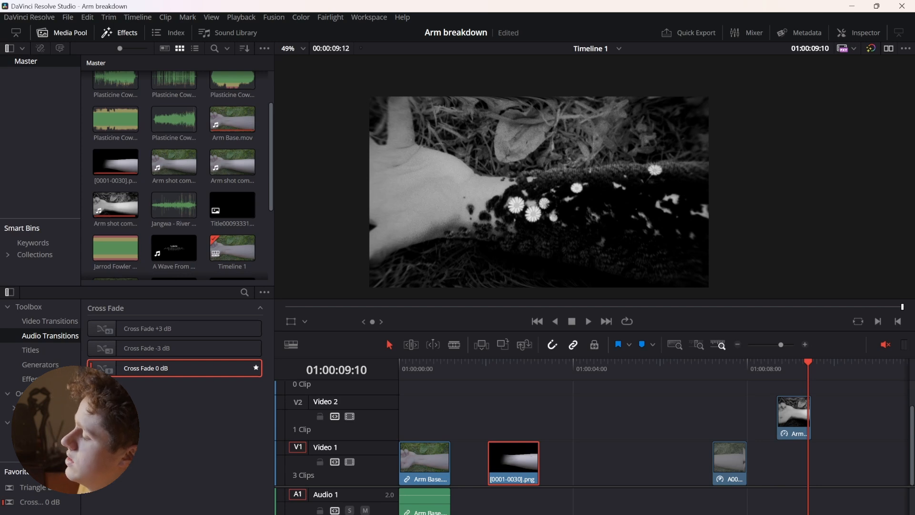
Replay the composited arm shot from the clip's start and open the Project Manager
{"action": "key", "text": "space"}
{"action": "key", "text": "Up"}
{"action": "key", "text": "space"}
{"action": "key", "text": "Up"}
{"action": "key", "text": "space"}
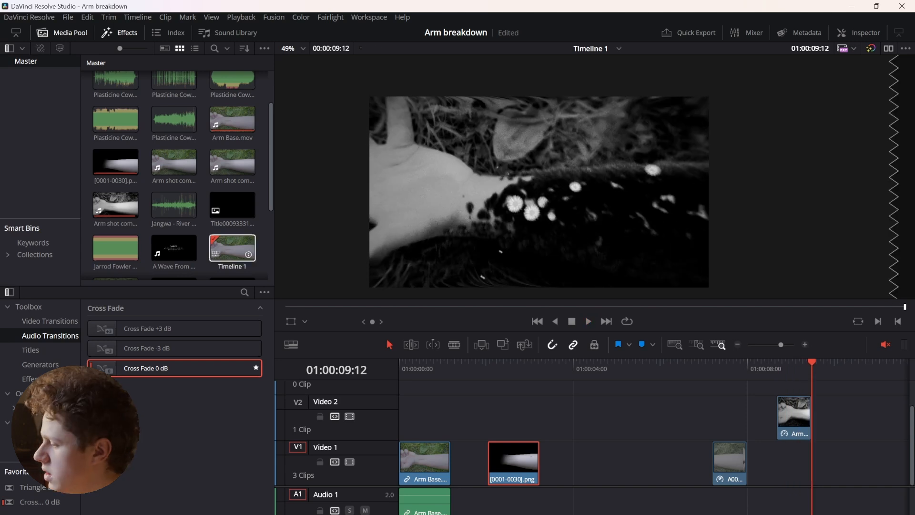
{"action": "left_click", "coordinate": [67, 18]}
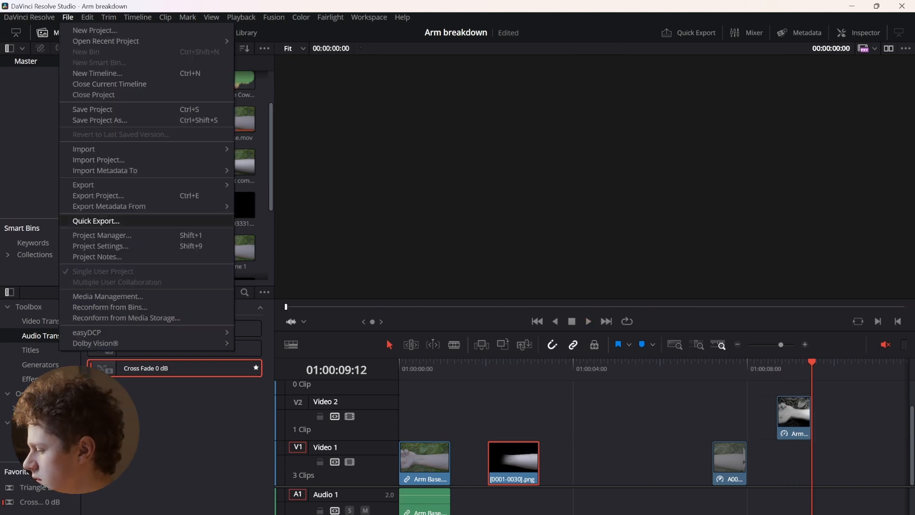
{"action": "left_click", "coordinate": [102, 235]}
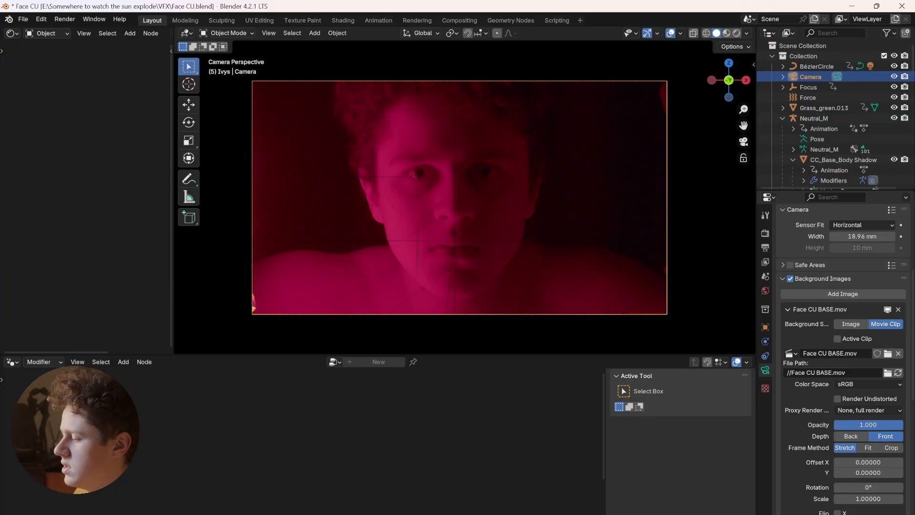
Switch to Blender's Face CU file, play the face footage through the camera and replace the geometry node editor with the Timeline
{"action": "key", "text": "space"}
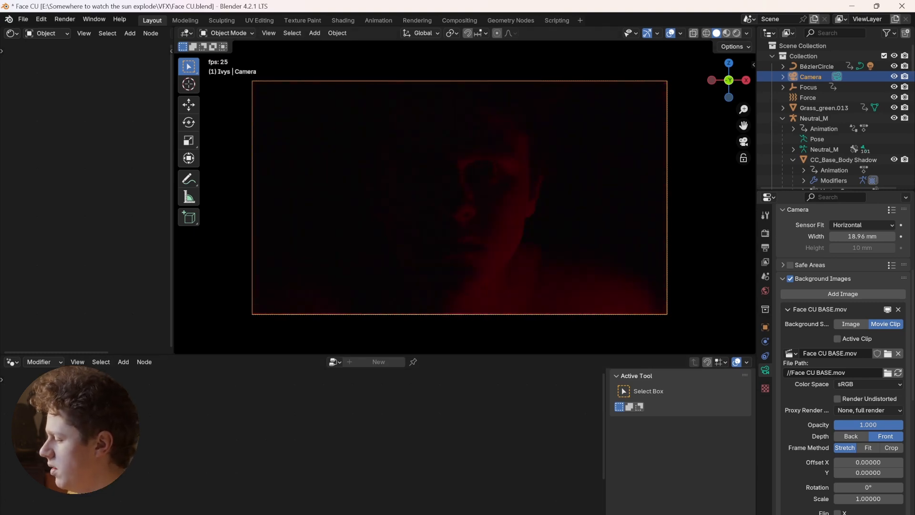
{"action": "key", "text": "space"}
{"action": "left_click", "coordinate": [12, 362]}
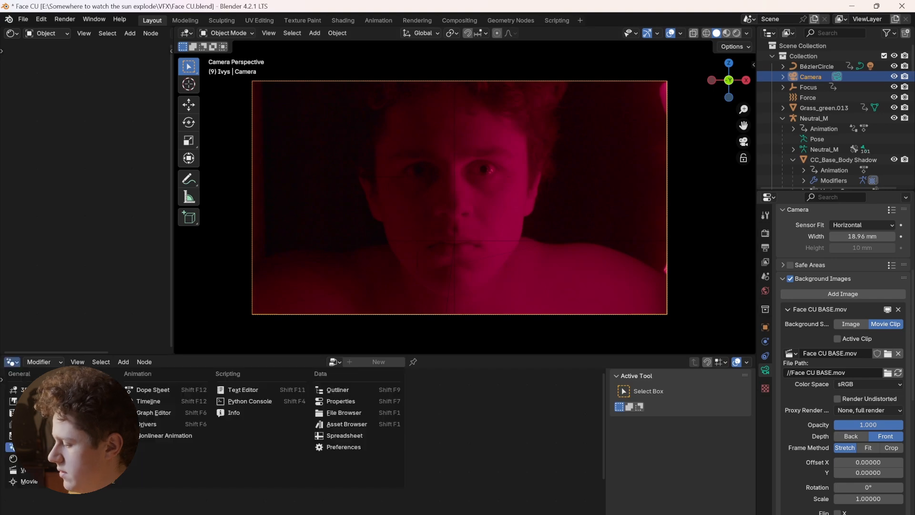
{"action": "left_click", "coordinate": [148, 401]}
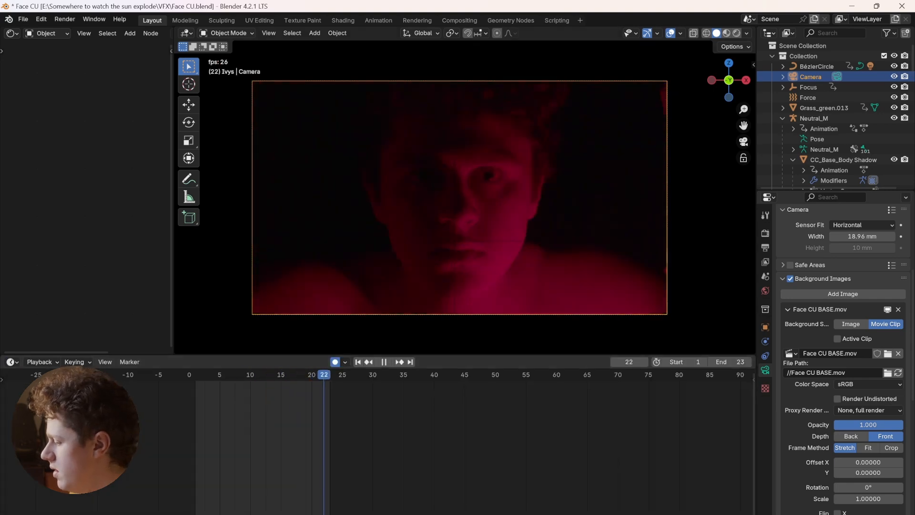
{"action": "key", "text": "space"}
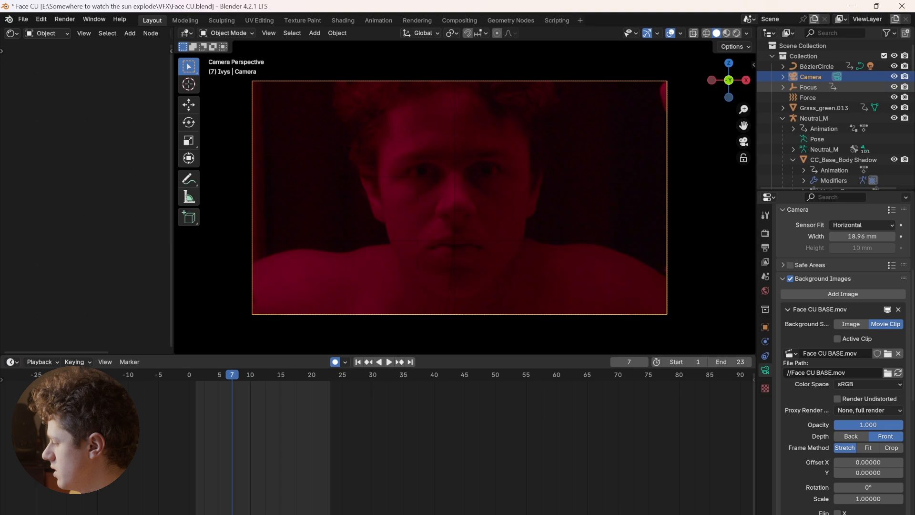
Show the 3D head and ivy in front of the face footage, select CC_Base_Body Shadow and play the ivy growth
{"action": "left_click", "coordinate": [814, 118]}
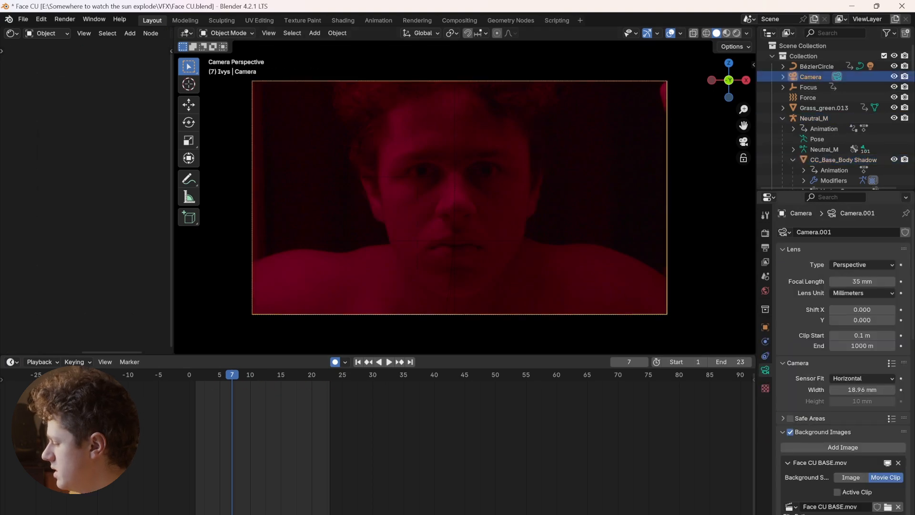
{"action": "scroll", "coordinate": [858, 390], "scroll_direction": "down", "scroll_amount": 3}
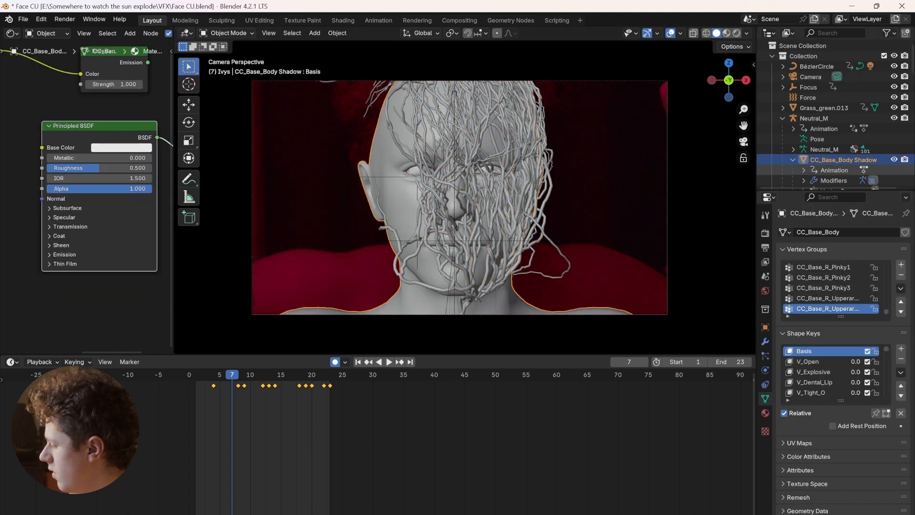
{"action": "scroll", "coordinate": [835, 116], "scroll_direction": "down", "scroll_amount": 8}
{"action": "scroll", "coordinate": [835, 117], "scroll_direction": "up", "scroll_amount": 7}
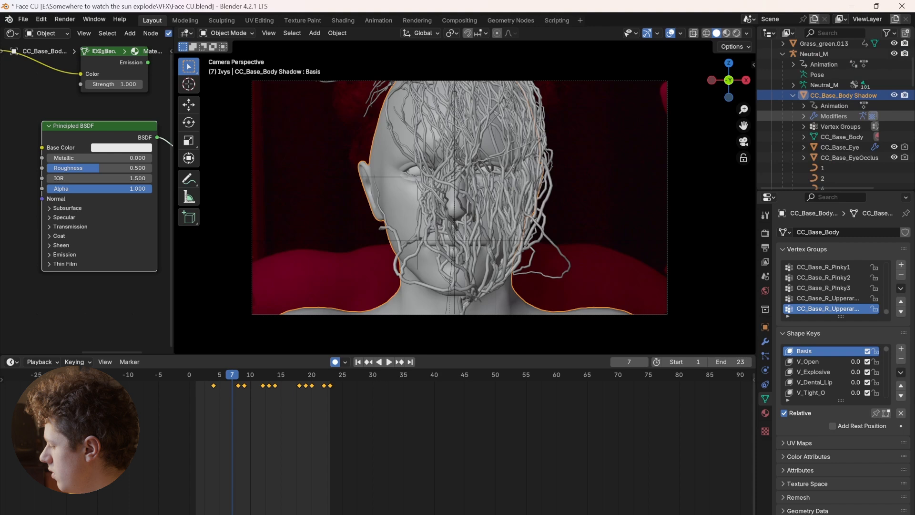
{"action": "key", "text": "space"}
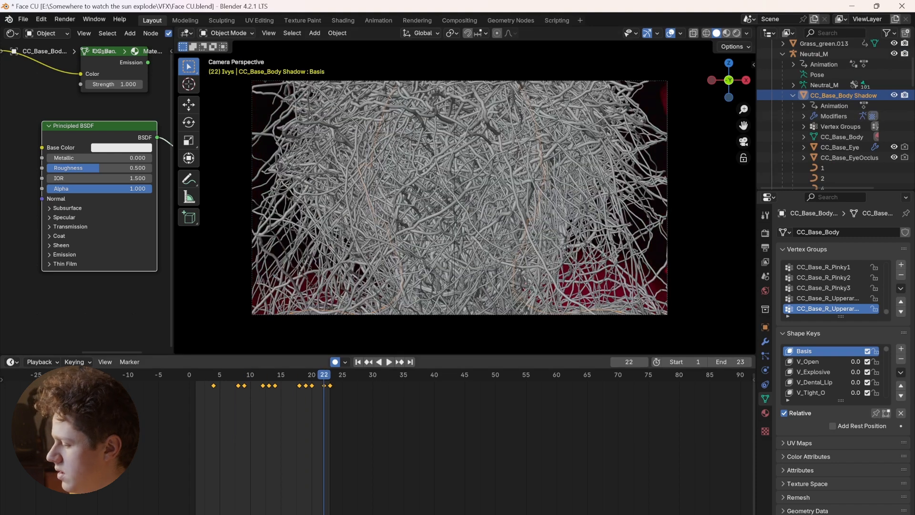
{"action": "key", "text": "space"}
{"action": "key", "text": "space"}
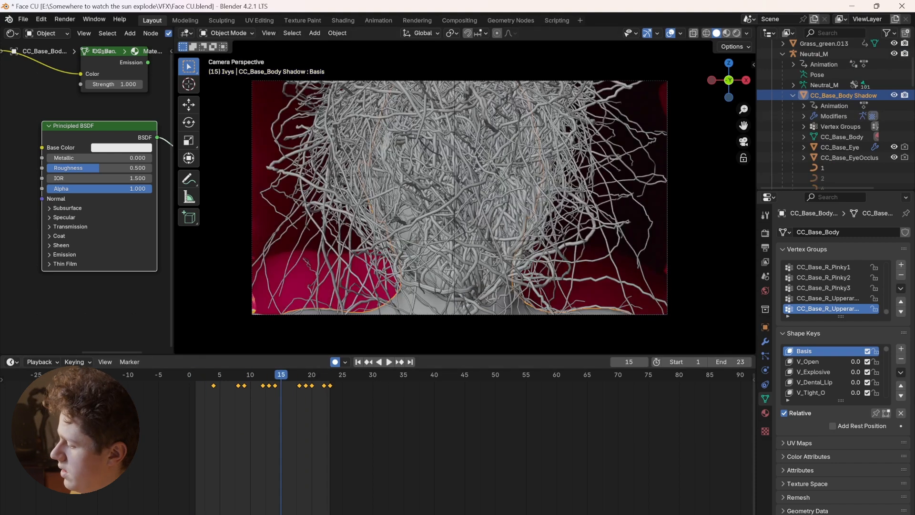
Select one of the ivy curves on the head and play the growth animation from the front view
{"action": "left_click", "coordinate": [443, 200]}
{"action": "middle_click_drag", "start_coordinate": [443, 200], "coordinate": [463, 200]}
{"action": "scroll", "coordinate": [465, 198], "scroll_direction": "down", "scroll_amount": 3}
{"action": "key", "text": "KP_1"}
{"action": "key", "text": "space"}
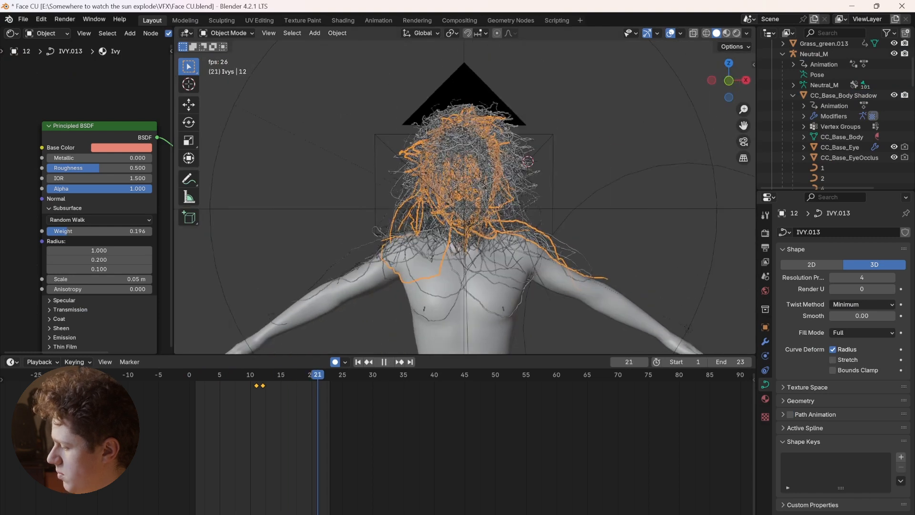
Deselect the ivy curve and replay the ivy growth animation from the front
{"action": "key", "text": "alt+a"}
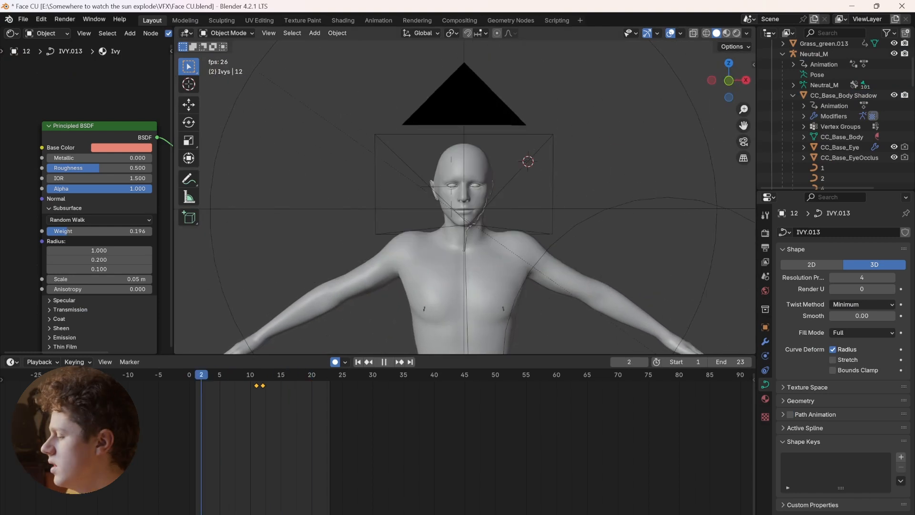
{"action": "key", "text": "space"}
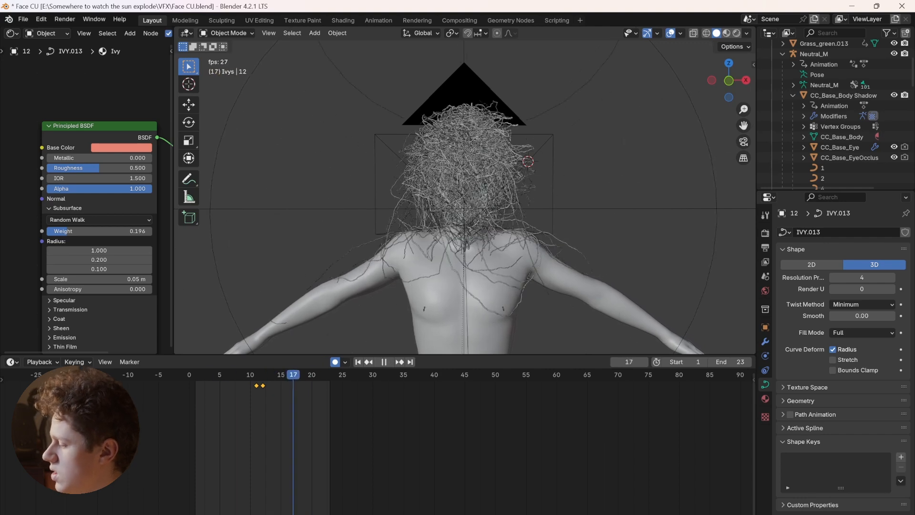
{"action": "key", "text": "space"}
Select ivy curve 1, return to frame 0, and inspect the ivy curves' keyframed visibility settings up to curve 7
{"action": "scroll", "coordinate": [839, 71], "scroll_direction": "down", "scroll_amount": 5}
{"action": "left_click", "coordinate": [823, 61]}
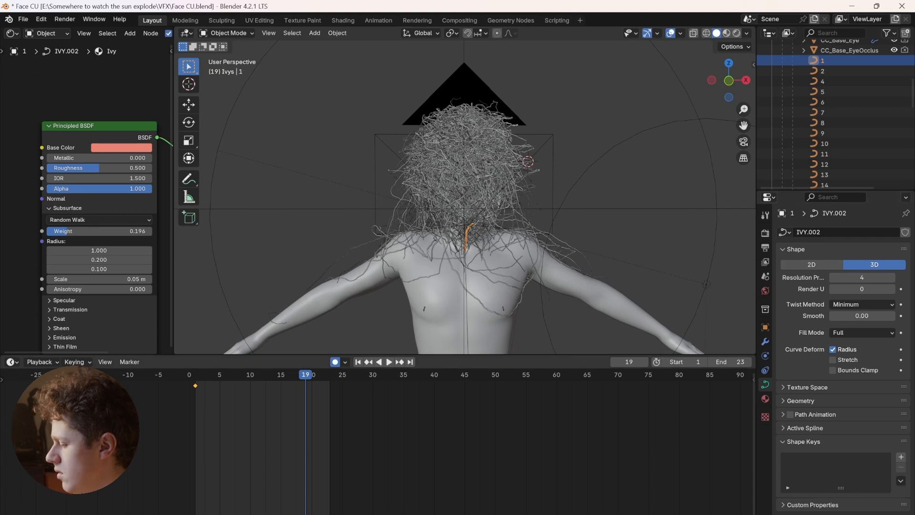
{"action": "left_click", "coordinate": [189, 375]}
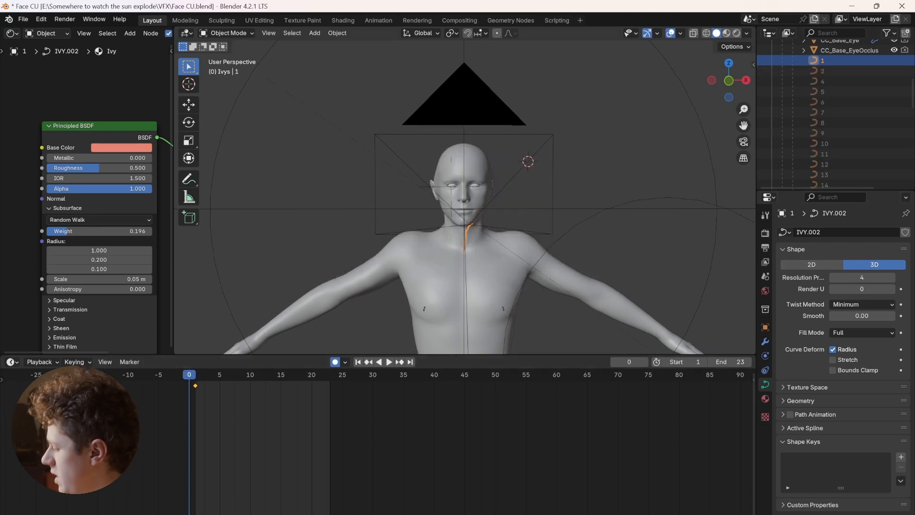
{"action": "left_click", "coordinate": [765, 328]}
{"action": "scroll", "coordinate": [842, 353], "scroll_direction": "down", "scroll_amount": 3}
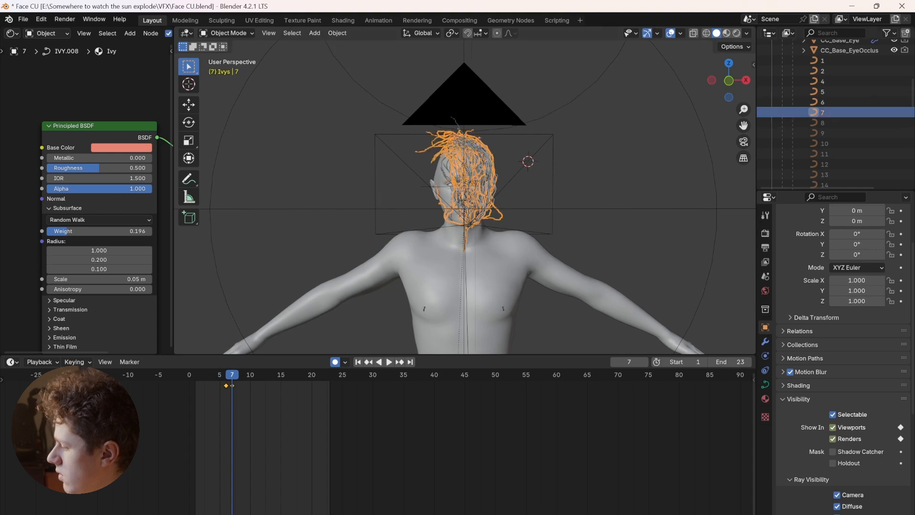
Place the 3D cursor on the chest, select CC_Base_Body Shadow and show the Ivy Generator settings
{"action": "left_click", "coordinate": [464, 209]}
{"action": "left_click", "coordinate": [189, 84]}
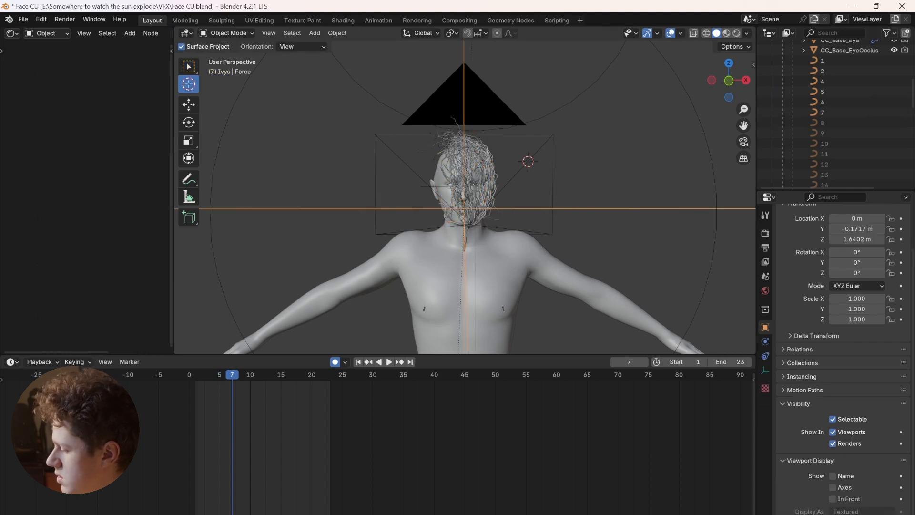
{"action": "left_click", "coordinate": [189, 67]}
{"action": "left_click", "coordinate": [419, 272]}
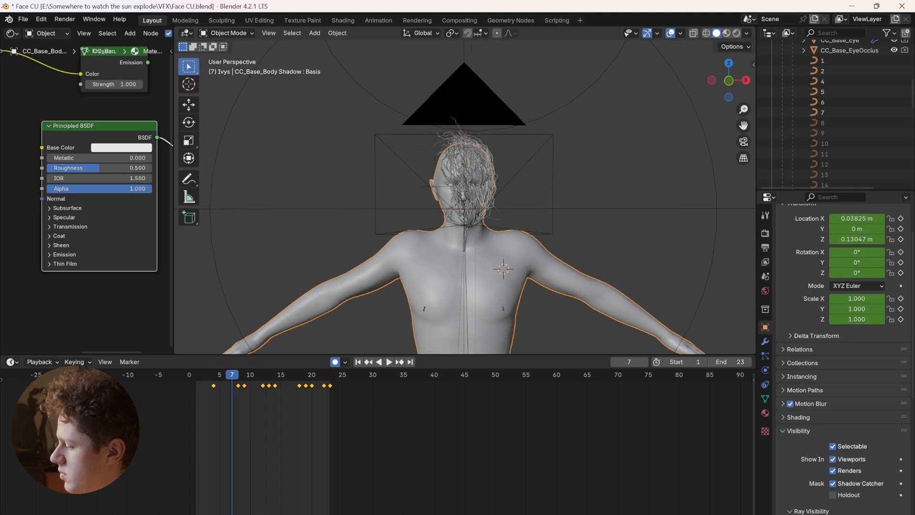
{"action": "key", "text": "n"}
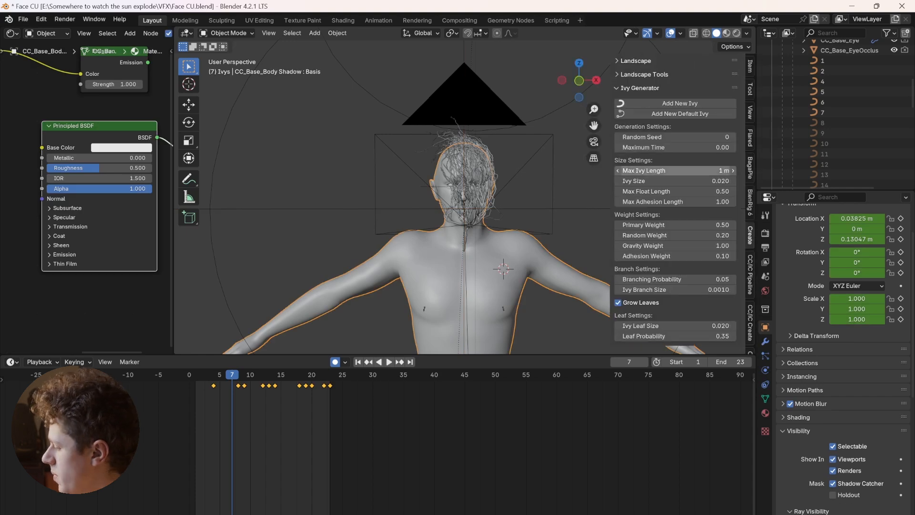
Generate a new leafy ivy from the 3D cursor on the chest, and undo it
{"action": "left_click", "coordinate": [680, 103]}
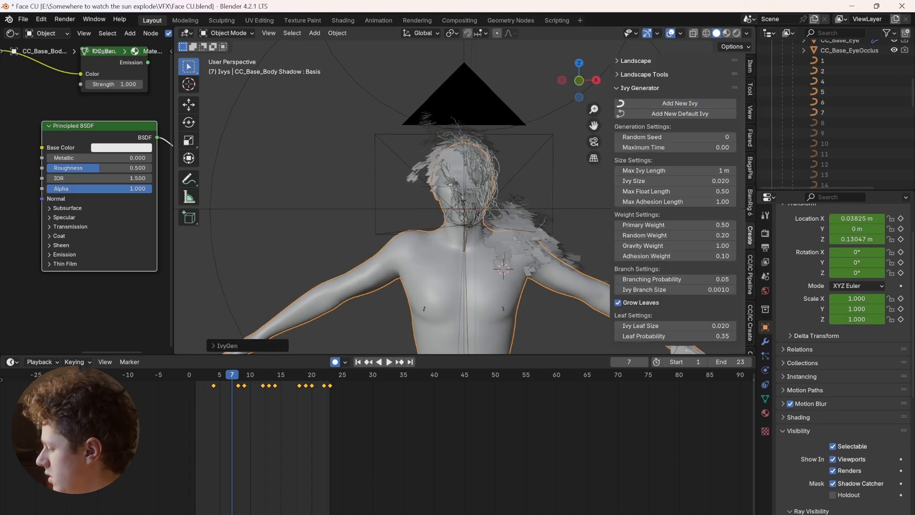
{"action": "middle_click_drag", "start_coordinate": [524, 200], "coordinate": [512, 202]}
{"action": "key", "text": "ctrl+z"}
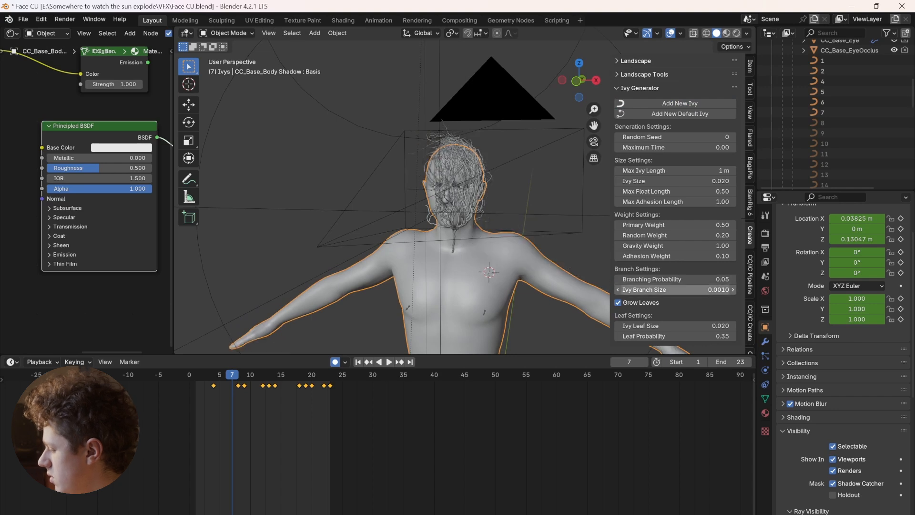
Turn off Grow Leaves, try generating leafless ivy on the chest, and set the Max Ivy Length to 15 m
{"action": "left_click", "coordinate": [619, 302]}
{"action": "left_click", "coordinate": [679, 103]}
{"action": "middle_click_drag", "start_coordinate": [534, 200], "coordinate": [438, 201]}
{"action": "key", "text": "ctrl+z"}
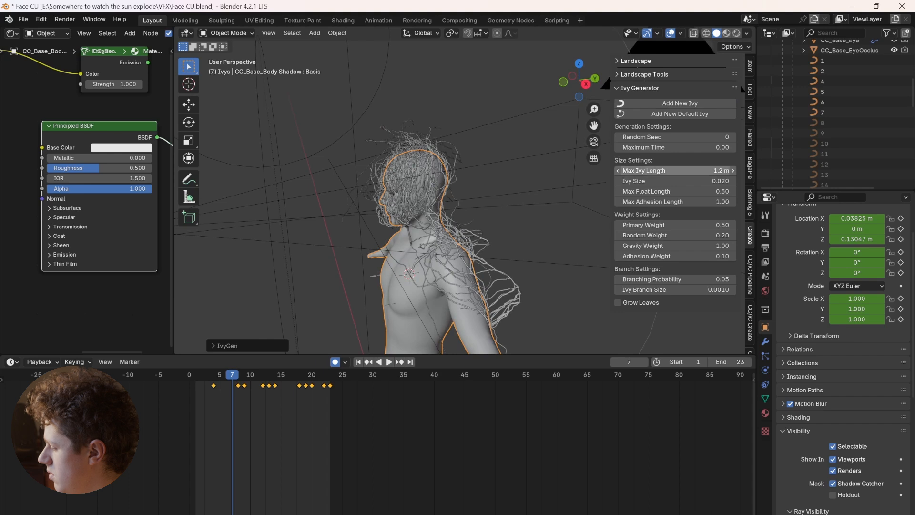
{"action": "left_click", "coordinate": [676, 170]}
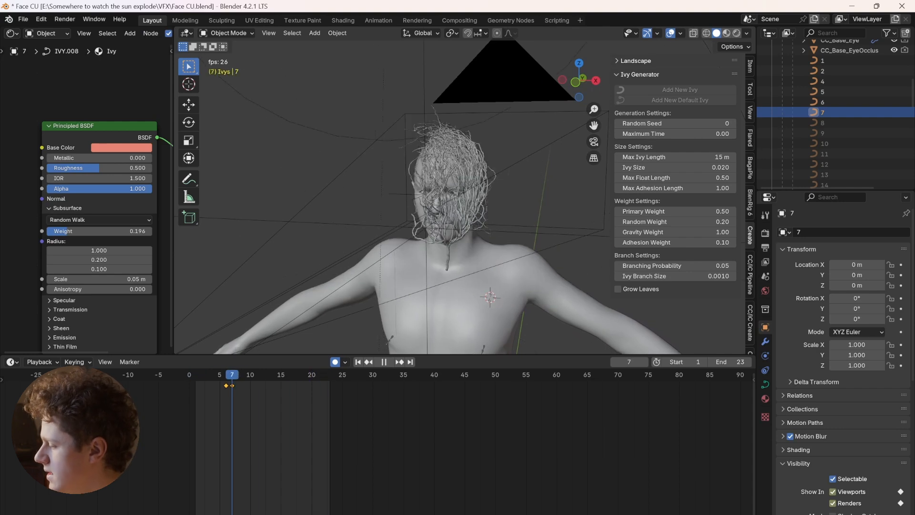
Select the Bézier circle around the head and play its keyframed rotation together with the ivy growth
{"action": "key", "text": "space"}
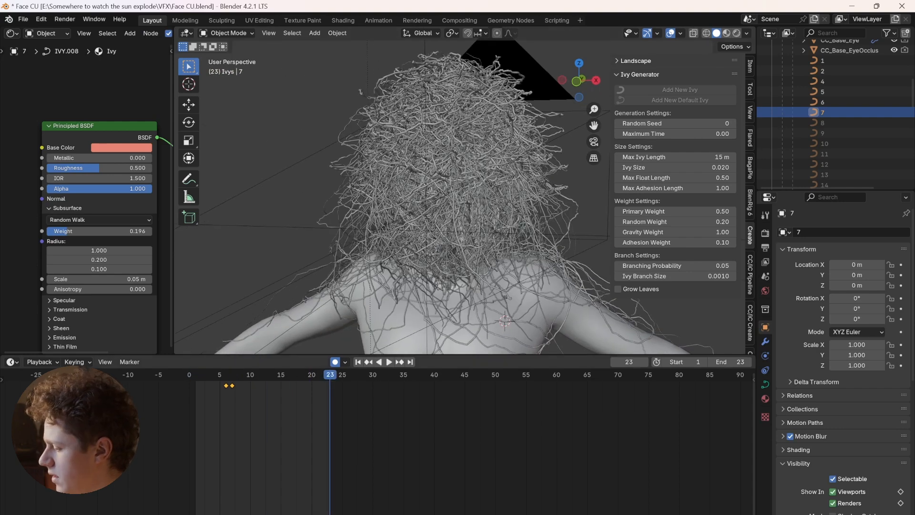
{"action": "key", "text": "shift+Left"}
{"action": "scroll", "coordinate": [460, 198], "scroll_direction": "down", "scroll_amount": 3}
{"action": "key", "text": "space"}
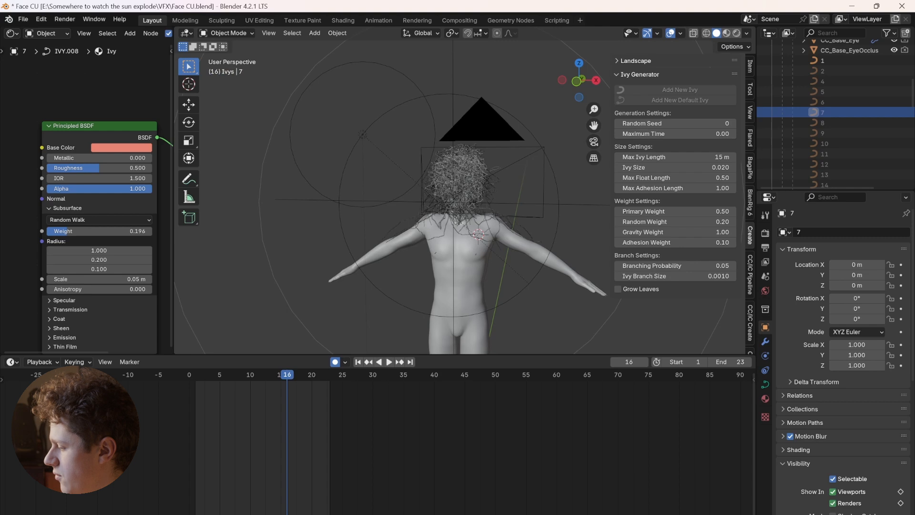
{"action": "left_click", "coordinate": [363, 135]}
{"action": "key", "text": "space"}
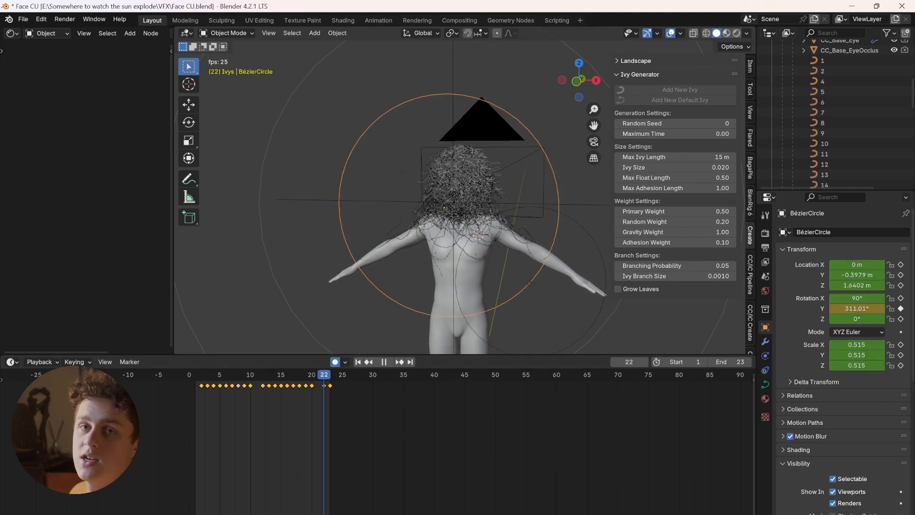
{"action": "key", "text": "space"}
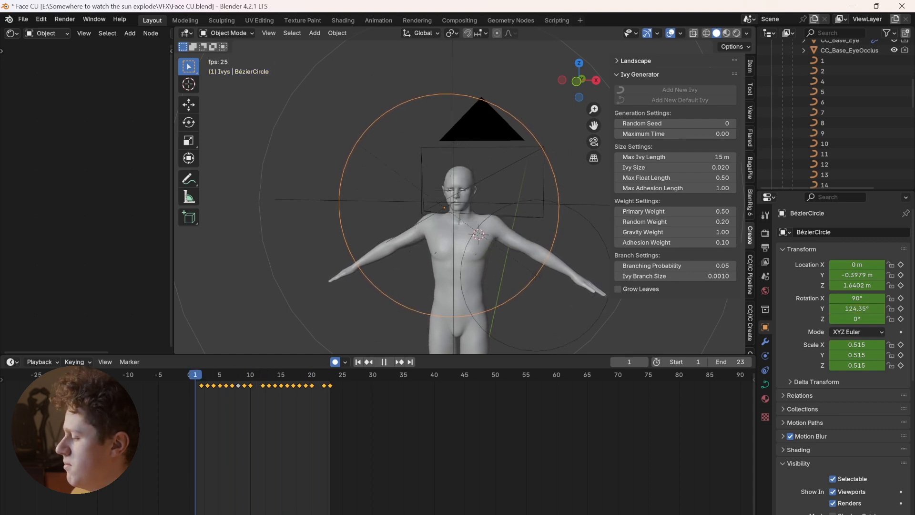
Show the head through the camera in Material Preview shading, select CC_Base_Body Shadow and play the ivy growth
{"action": "key", "text": "KP_0"}
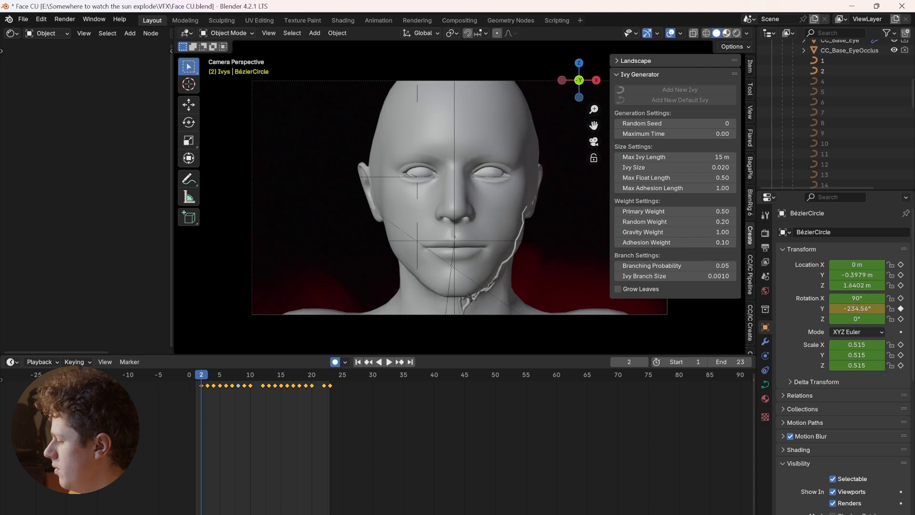
{"action": "key", "text": "z"}
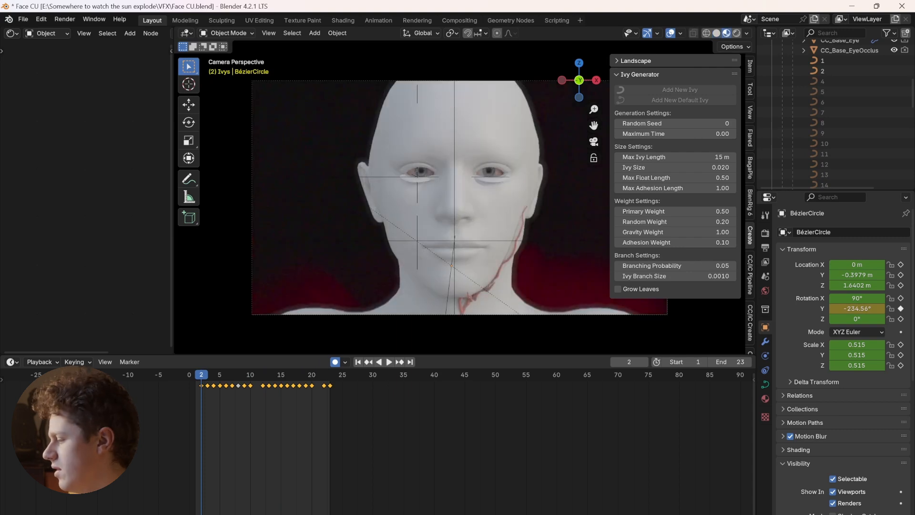
{"action": "left_click", "coordinate": [452, 191]}
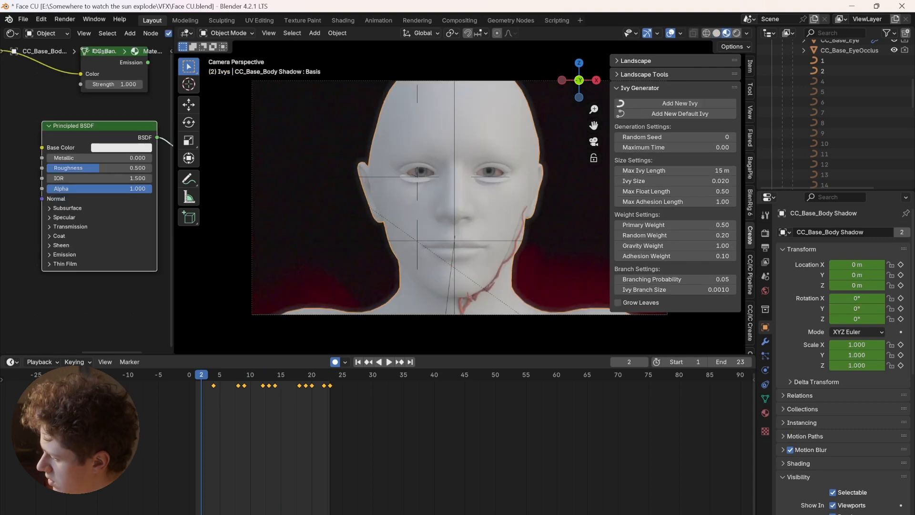
{"action": "key", "text": "space"}
{"action": "key", "text": "space"}
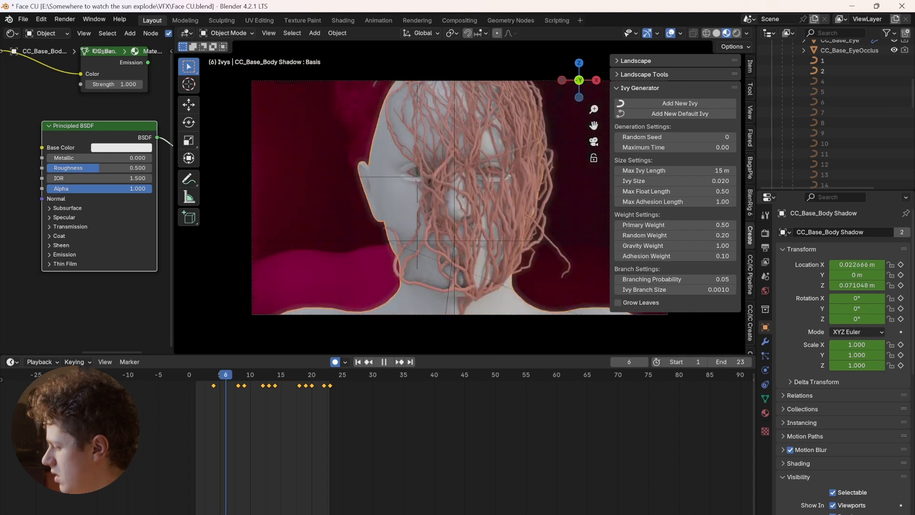
{"action": "key", "text": "space"}
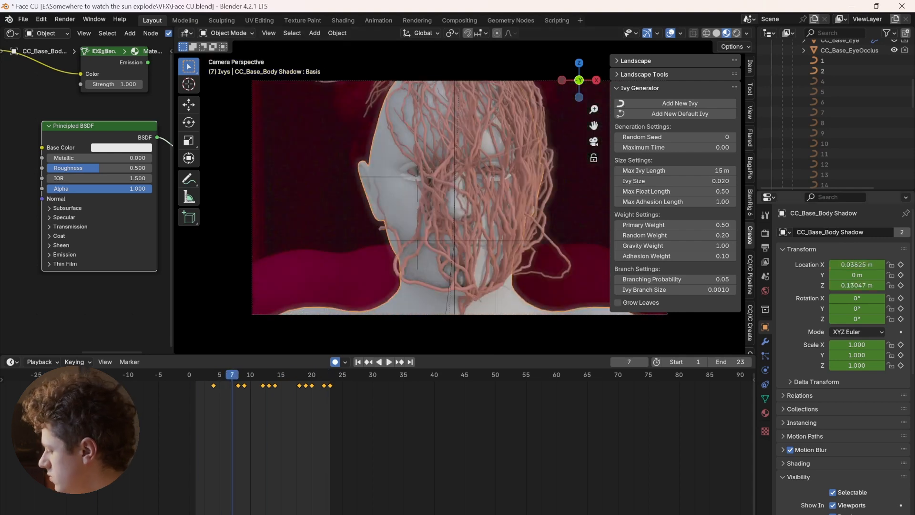
Check the Shadow Catcher visibility setting of CC_Base_Body Shadow and replay the growth over the footage
{"action": "scroll", "coordinate": [844, 357], "scroll_direction": "down", "scroll_amount": 3}
{"action": "key", "text": "space"}
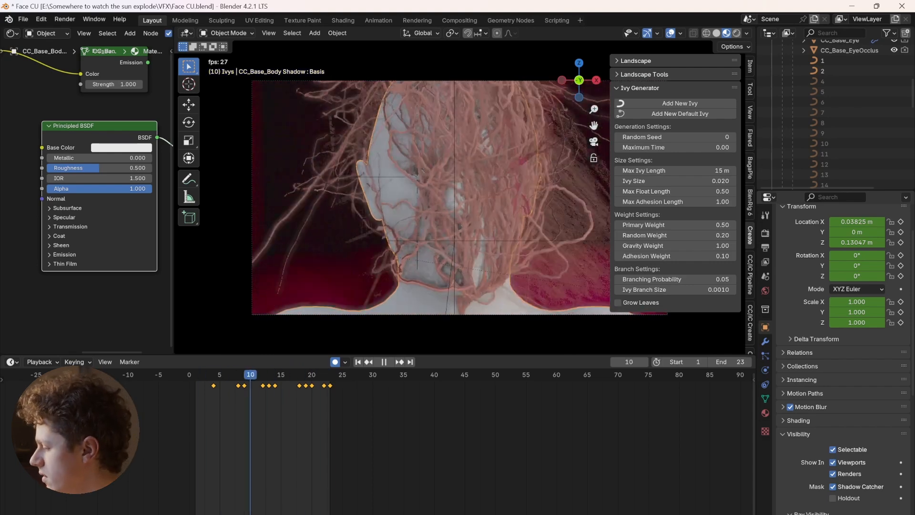
{"action": "key", "text": "space"}
Switch to DaVinci Resolve, go to the [0001-0023].png ivy render on the timeline and play it
{"action": "key", "text": "Right"}
{"action": "key", "text": "Right"}
{"action": "key", "text": "Right"}
{"action": "key", "text": "Right"}
{"action": "key", "text": "Right"}
{"action": "key", "text": "Right"}
{"action": "key", "text": "Right"}
{"action": "key", "text": "Right"}
{"action": "key", "text": "Right"}
{"action": "key", "text": "Right"}
{"action": "key", "text": "Right"}
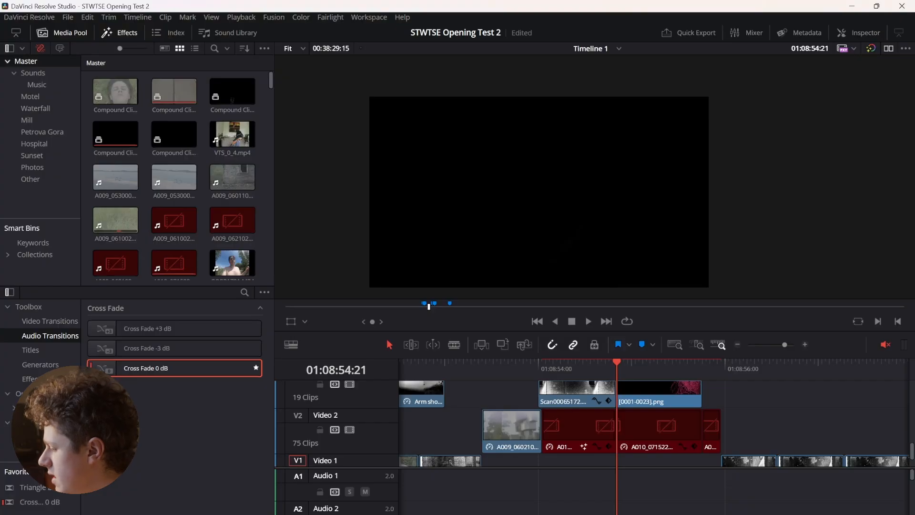
{"action": "key", "text": "space"}
{"action": "key", "text": "space"}
Disable the Video 4 adjustment track and the Video 2 footage track, and play the red ivy render on its own
{"action": "scroll", "coordinate": [506, 423], "scroll_direction": "up", "scroll_amount": 4}
{"action": "left_click", "coordinate": [349, 391]}
{"action": "key", "text": "space"}
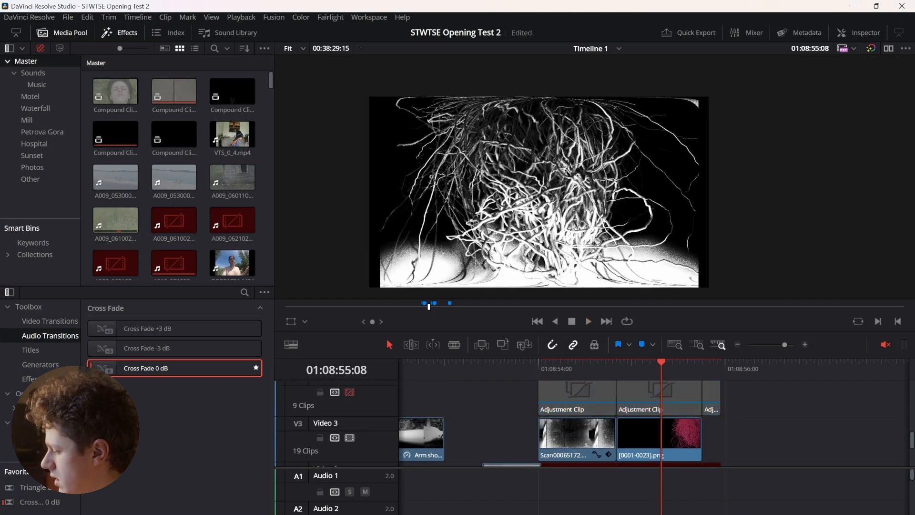
{"action": "scroll", "coordinate": [572, 425], "scroll_direction": "down", "scroll_amount": 2}
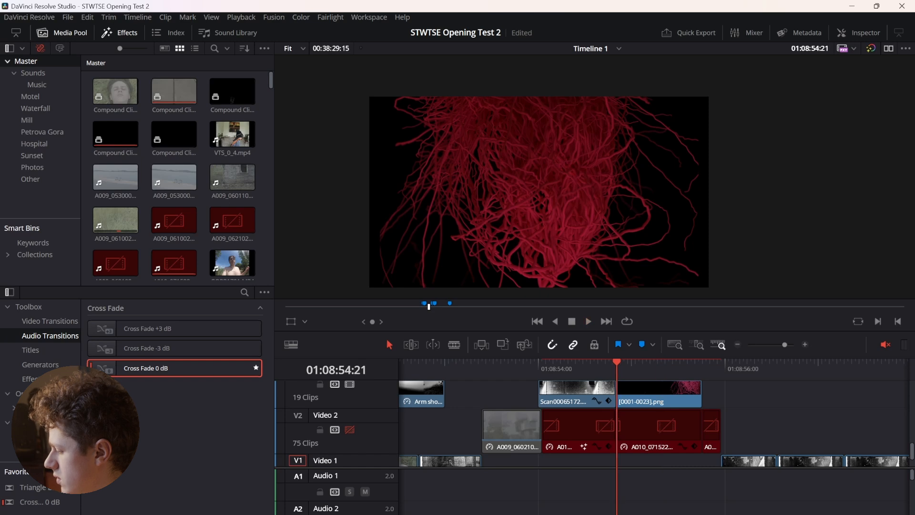
{"action": "key", "text": "Right"}
{"action": "key", "text": "space"}
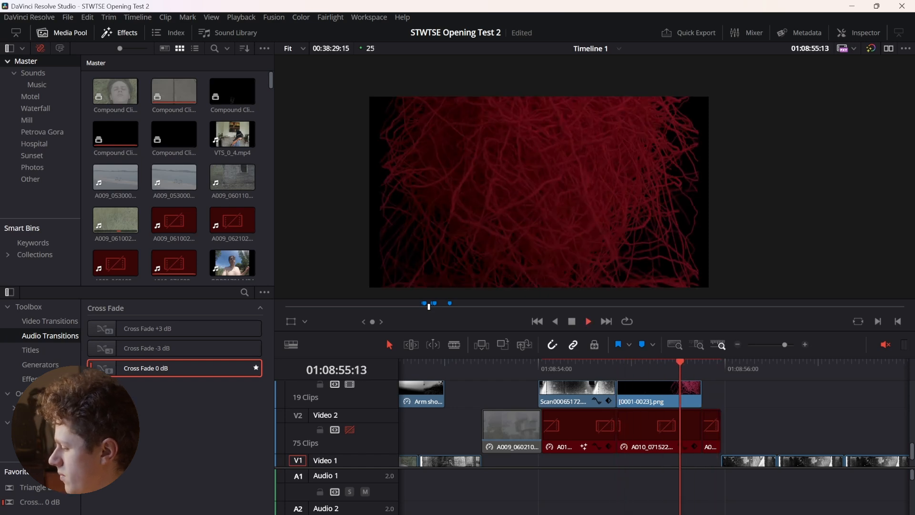
{"action": "key", "text": "space"}
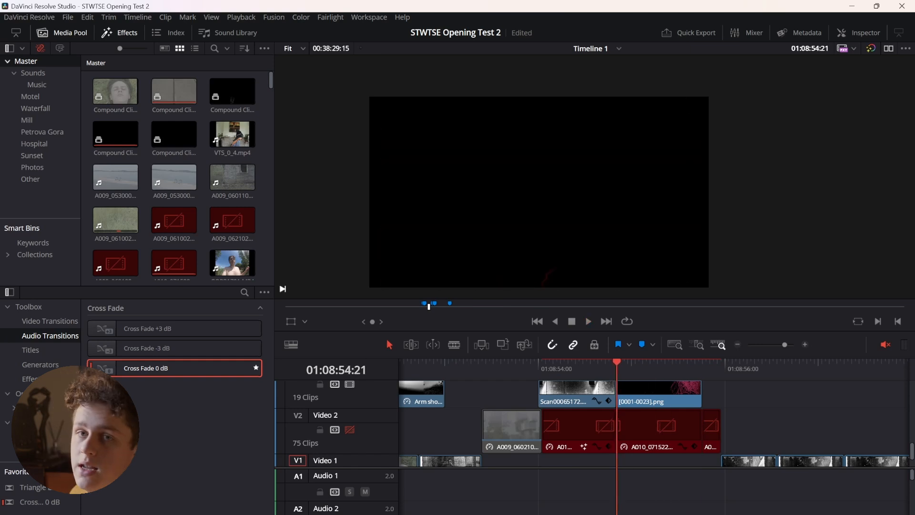
Re-enable the adjustment clip tracks and the Video 6 track holding Test 17.mov, and replay the ivy shot
{"action": "scroll", "coordinate": [343, 412], "scroll_direction": "up", "scroll_amount": 3}
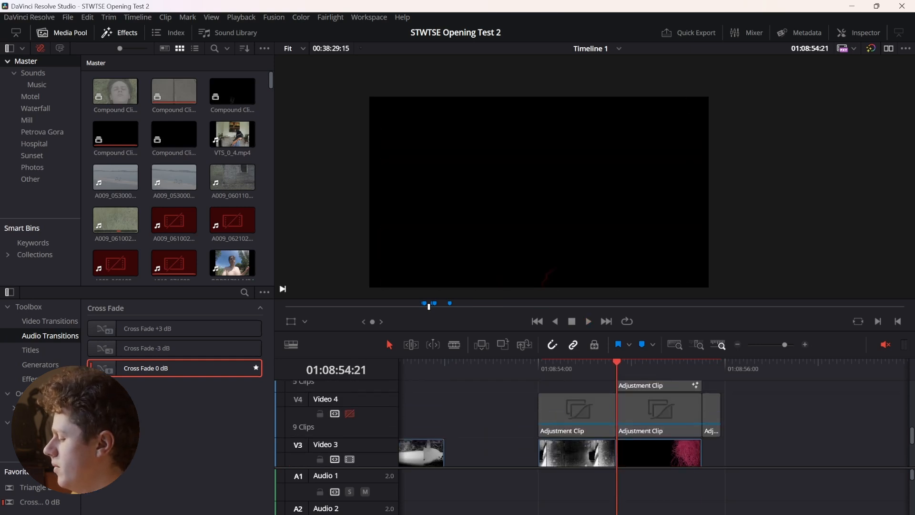
{"action": "scroll", "coordinate": [347, 419], "scroll_direction": "up", "scroll_amount": 2}
{"action": "key", "text": "space"}
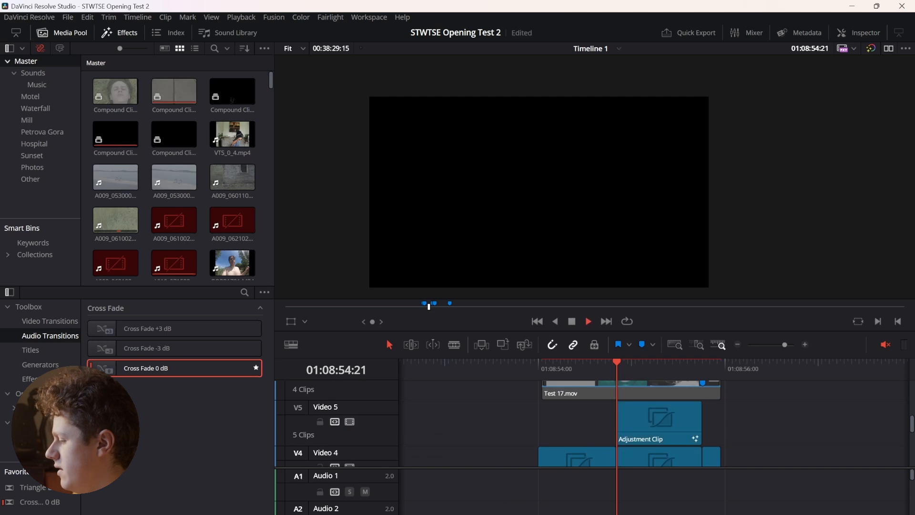
{"action": "key", "text": "space"}
{"action": "scroll", "coordinate": [348, 400], "scroll_direction": "up", "scroll_amount": 1}
{"action": "key", "text": "Up"}
{"action": "key", "text": "space"}
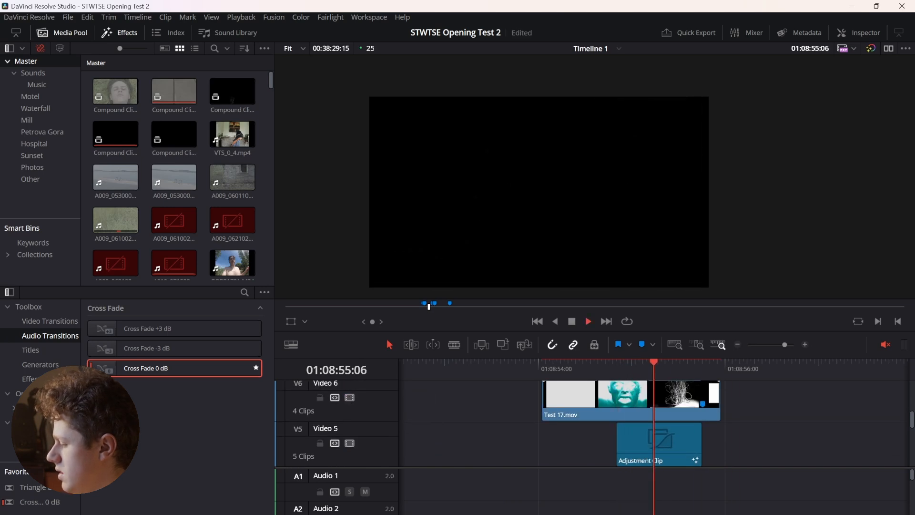
{"action": "key", "text": "space"}
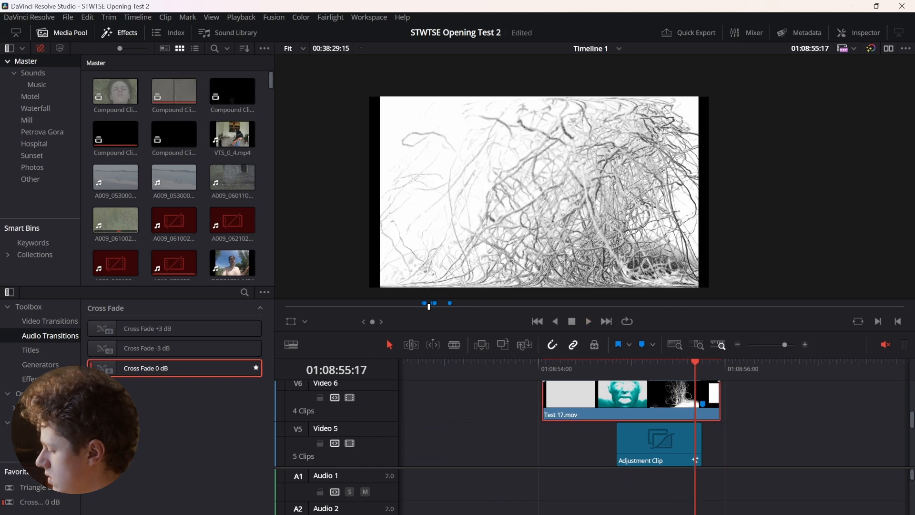
Step Test 17.mov back to 01:08:55:13 and open the clip on the Color page
{"action": "key", "text": "Left"}
{"action": "key", "text": "Left"}
{"action": "key", "text": "Left"}
{"action": "key", "text": "Left"}
{"action": "key", "text": "shift+6"}
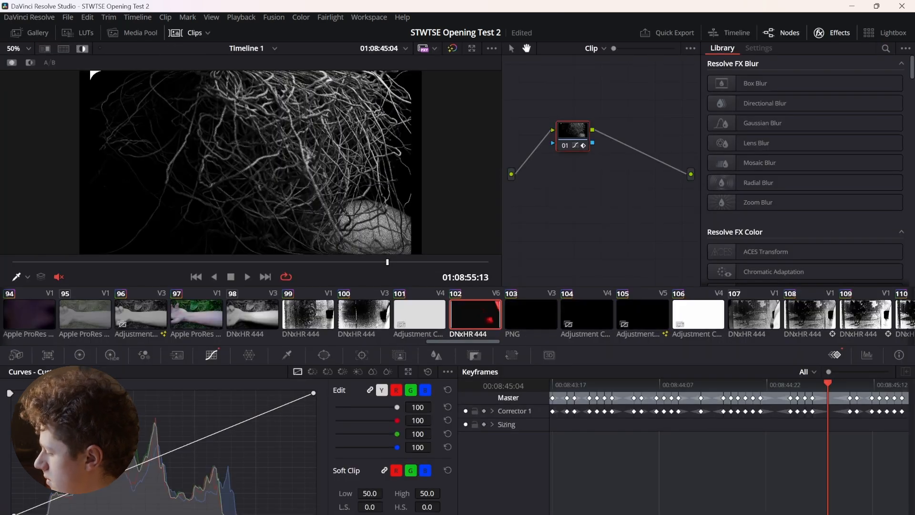
Step back and forth frame by frame through the face shot to examine its keyframed curve adjustments
{"action": "key", "text": "Right"}
{"action": "key", "text": "Right"}
{"action": "key", "text": "Right"}
{"action": "key", "text": "Left"}
{"action": "key", "text": "Left"}
{"action": "key", "text": "Left"}
{"action": "key", "text": "Left"}
{"action": "key", "text": "Left"}
{"action": "key", "text": "Left"}
{"action": "key", "text": "Left"}
{"action": "key", "text": "Left"}
{"action": "key", "text": "Left"}
{"action": "key", "text": "Left"}
{"action": "key", "text": "Left"}
{"action": "key", "text": "Left"}
{"action": "key", "text": "Left"}
{"action": "key", "text": "Left"}
{"action": "key", "text": "Left"}
{"action": "key", "text": "Left"}
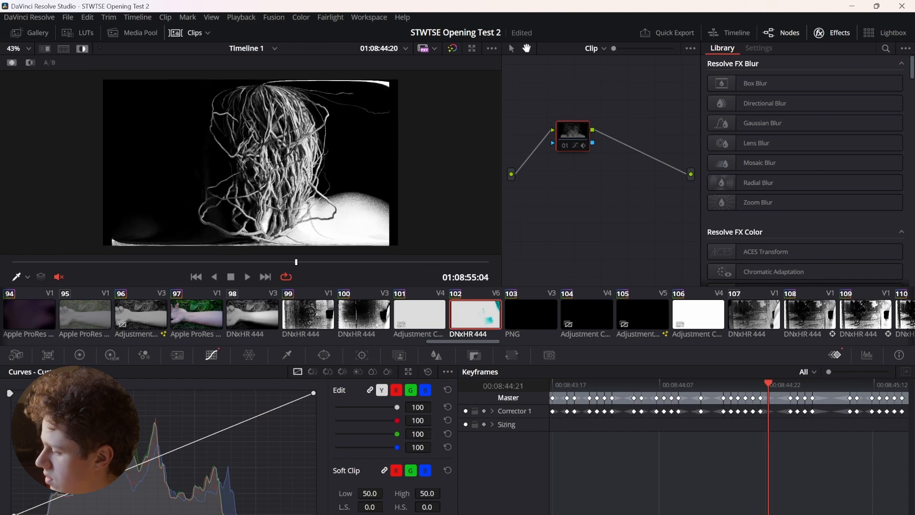
{"action": "key", "text": "Left"}
{"action": "key", "text": "Left"}
{"action": "key", "text": "Left"}
{"action": "key", "text": "Left"}
{"action": "key", "text": "Right"}
{"action": "key", "text": "Right"}
{"action": "key", "text": "Right"}
{"action": "key", "text": "Right"}
{"action": "key", "text": "Right"}
{"action": "key", "text": "Right"}
{"action": "key", "text": "Right"}
{"action": "key", "text": "Right"}
{"action": "key", "text": "Right"}
{"action": "key", "text": "Right"}
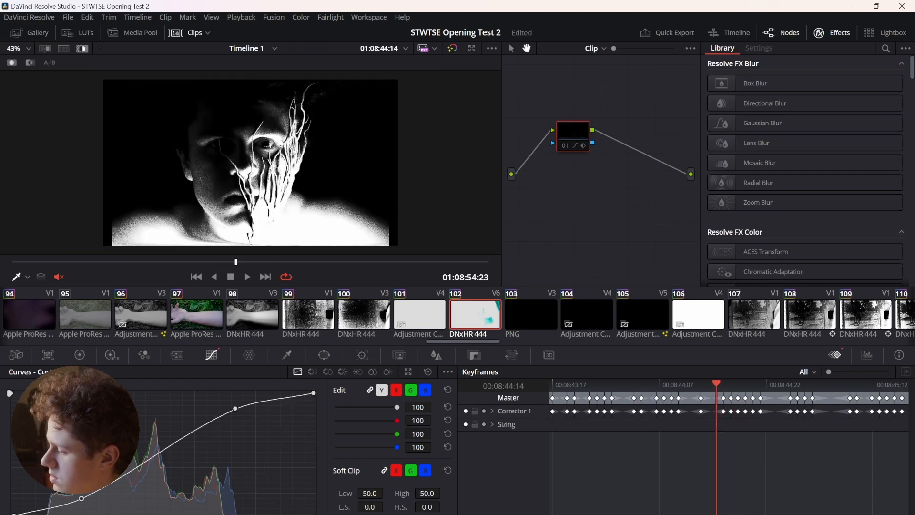
{"action": "key", "text": "Right"}
{"action": "key", "text": "Right"}
{"action": "key", "text": "Right"}
{"action": "key", "text": "Right"}
{"action": "key", "text": "Right"}
{"action": "key", "text": "Right"}
{"action": "key", "text": "Right"}
{"action": "key", "text": "Right"}
{"action": "key", "text": "Right"}
{"action": "key", "text": "Right"}
{"action": "key", "text": "Right"}
{"action": "key", "text": "Right"}
{"action": "key", "text": "Right"}
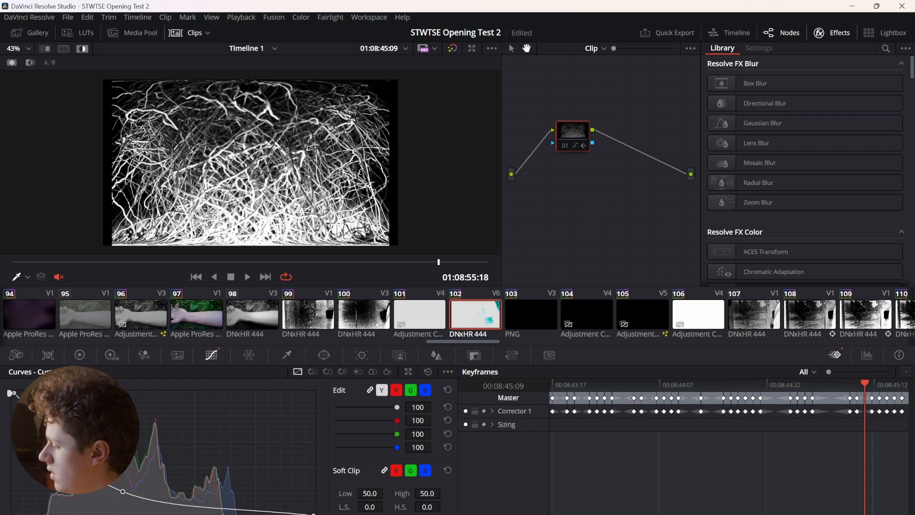
Step through the face shot from 01:08:45:10 back to 01:08:44:09 and forward to 01:08:44:15, examining each curve keyframe's effect
{"action": "key", "text": "Right"}
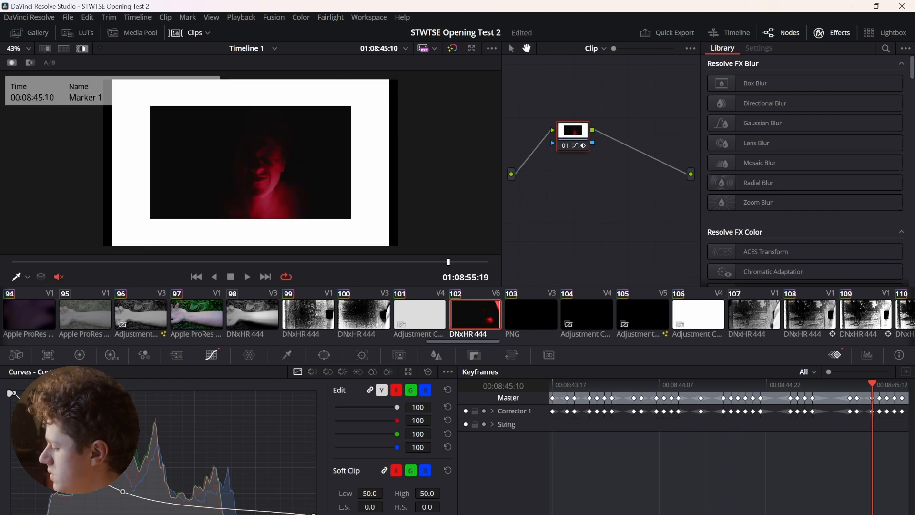
{"action": "key", "text": "Left"}
{"action": "key", "text": "Left"}
{"action": "key", "text": "Left"}
{"action": "key", "text": "Left"}
{"action": "key", "text": "Left"}
{"action": "key", "text": "Left"}
{"action": "key", "text": "Left"}
{"action": "key", "text": "Left"}
{"action": "key", "text": "Left"}
{"action": "key", "text": "Left"}
{"action": "key", "text": "Left"}
{"action": "key", "text": "Left"}
{"action": "key", "text": "Left"}
{"action": "key", "text": "Left"}
{"action": "key", "text": "Left"}
{"action": "key", "text": "Left"}
{"action": "key", "text": "Left"}
{"action": "key", "text": "Left"}
{"action": "key", "text": "Right"}
{"action": "key", "text": "Right"}
{"action": "key", "text": "Left"}
{"action": "key", "text": "Left"}
{"action": "key", "text": "Left"}
{"action": "key", "text": "Left"}
{"action": "key", "text": "Left"}
{"action": "key", "text": "Left"}
{"action": "key", "text": "Left"}
{"action": "key", "text": "Left"}
{"action": "key", "text": "Left"}
{"action": "key", "text": "Left"}
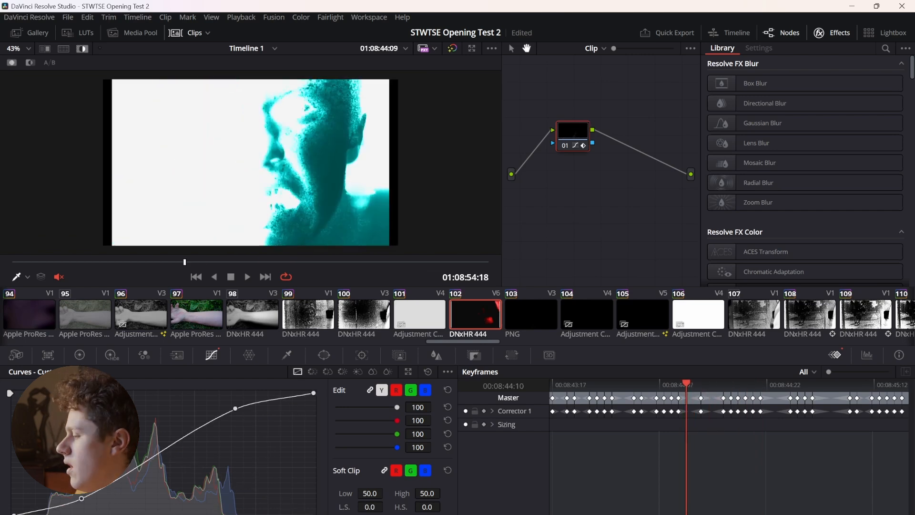
{"action": "key", "text": "Left"}
{"action": "key", "text": "Right"}
{"action": "key", "text": "Right"}
{"action": "key", "text": "Right"}
{"action": "key", "text": "Right"}
{"action": "key", "text": "Right"}
{"action": "key", "text": "Right"}
{"action": "key", "text": "Right"}
{"action": "key", "text": "Right"}
{"action": "key", "text": "Right"}
{"action": "key", "text": "Left"}
{"action": "key", "text": "Left"}
{"action": "key", "text": "Left"}
{"action": "key", "text": "Right"}
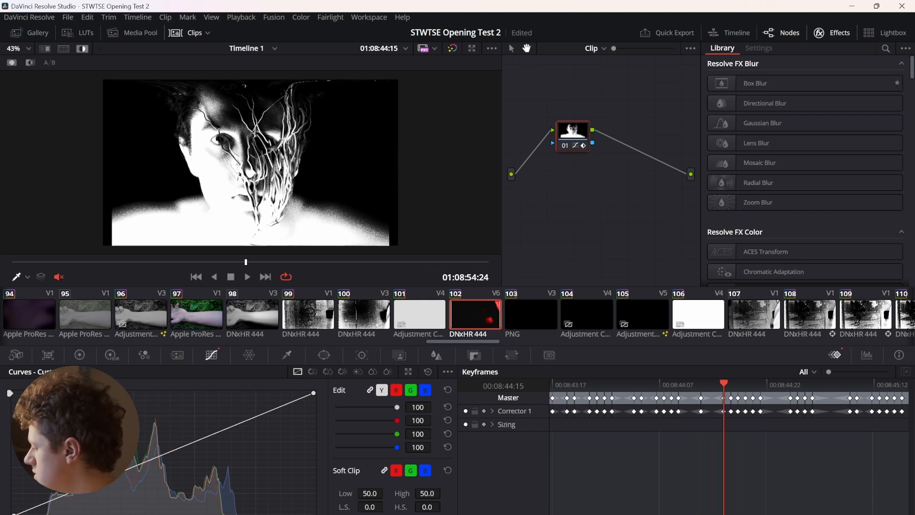
Add a second corrector node to the clip's node graph, following node 01
{"action": "right_click", "coordinate": [621, 184]}
{"action": "mouse_move", "coordinate": [667, 201]}
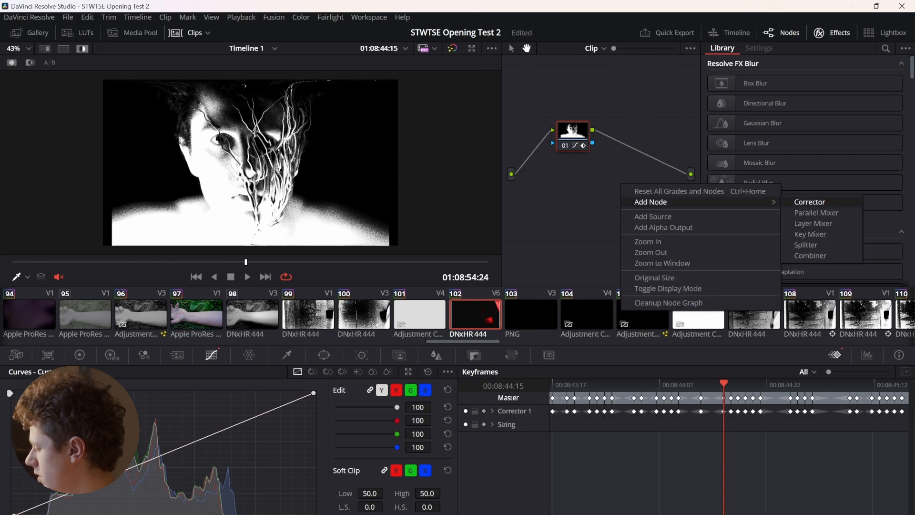
{"action": "left_click", "coordinate": [810, 202]}
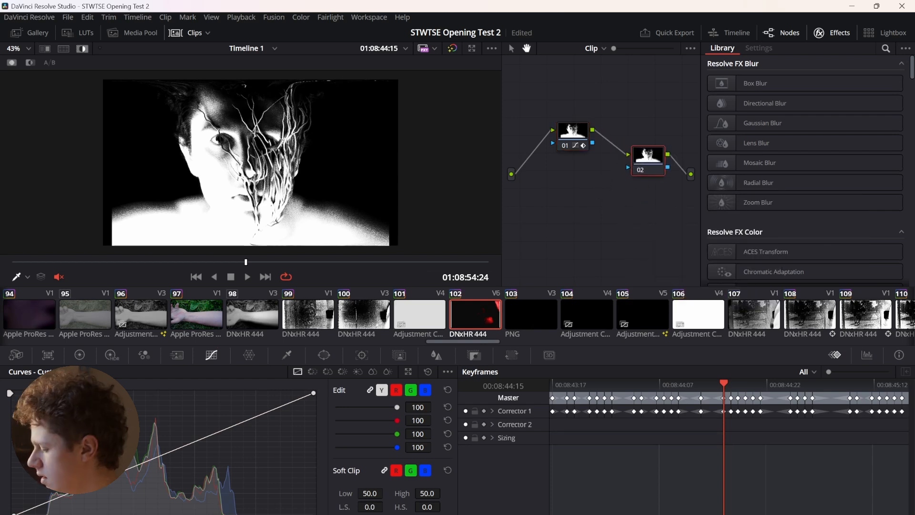
Find the Fast Noise effect, apply it to node 02, and set its output to Use to Warp Image
{"action": "left_click", "coordinate": [886, 48]}
{"action": "type", "text": "fast"}
{"action": "left_click_drag", "start_coordinate": [758, 110], "coordinate": [643, 160]}
{"action": "left_click", "coordinate": [821, 123]}
{"action": "left_click", "coordinate": [821, 123]}
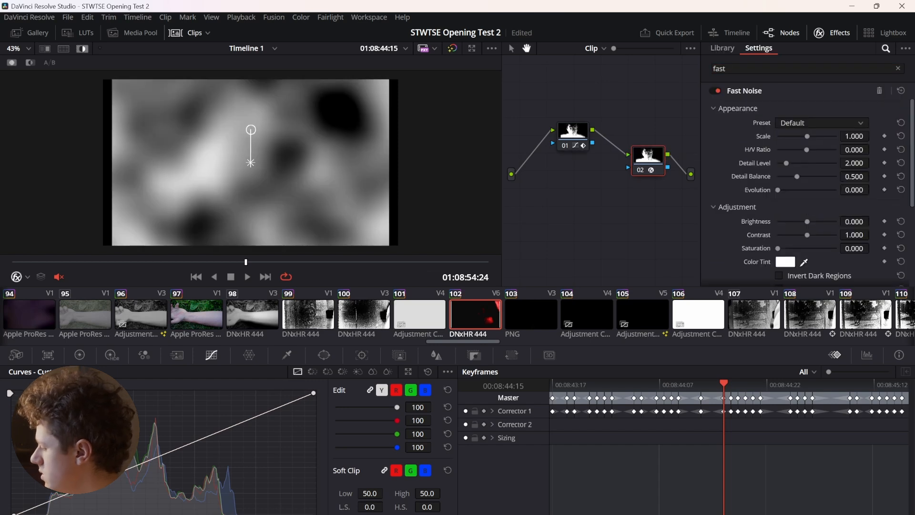
{"action": "scroll", "coordinate": [822, 201], "scroll_direction": "down", "scroll_amount": 5}
{"action": "left_click", "coordinate": [822, 245]}
{"action": "left_click", "coordinate": [812, 282]}
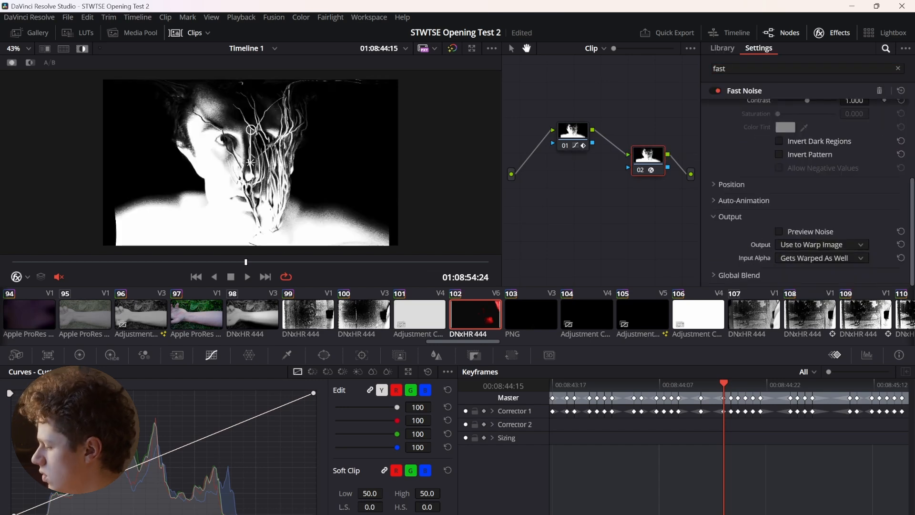
Set Fast Noise's auto-animation Seethe to 1.000 and play the warped face shot
{"action": "scroll", "coordinate": [810, 215], "scroll_direction": "up", "scroll_amount": 3}
{"action": "scroll", "coordinate": [806, 191], "scroll_direction": "up", "scroll_amount": 2}
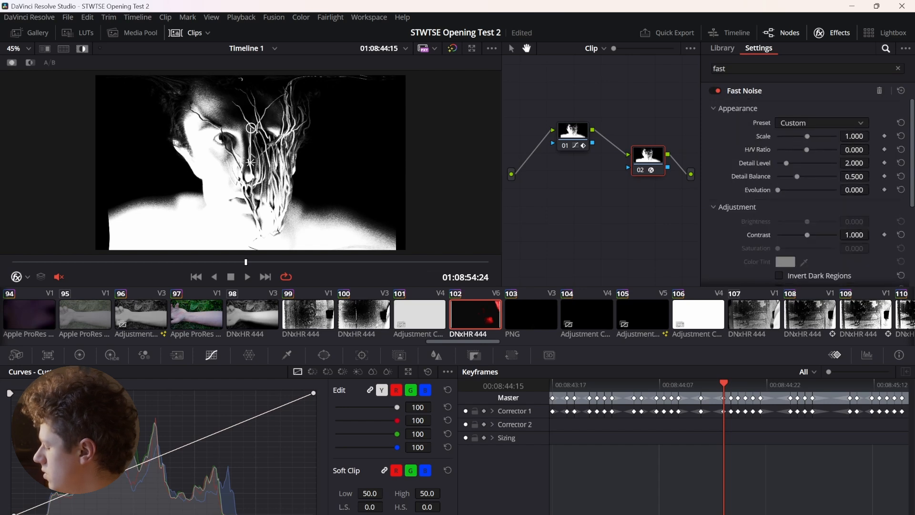
{"action": "scroll", "coordinate": [805, 191], "scroll_direction": "down", "scroll_amount": 4}
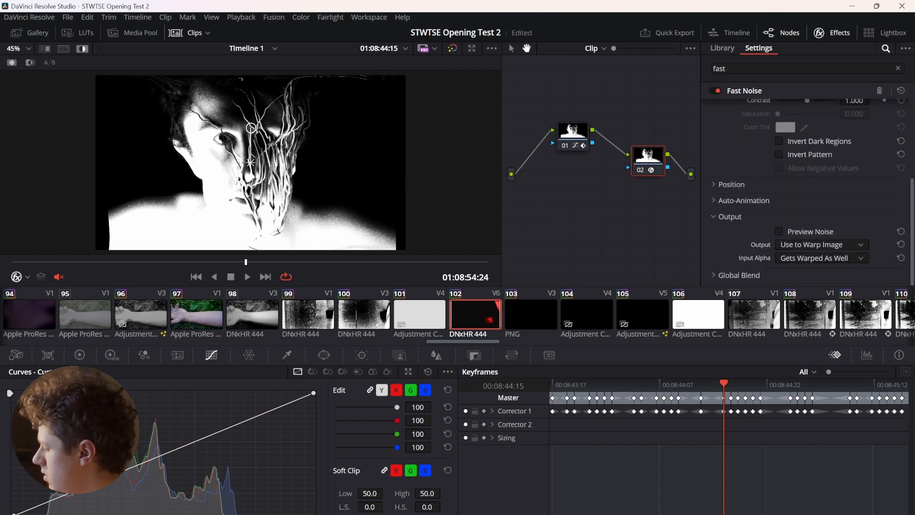
{"action": "left_click", "coordinate": [743, 201]}
{"action": "left_click_drag", "start_coordinate": [778, 242], "coordinate": [837, 242]}
{"action": "key", "text": "space"}
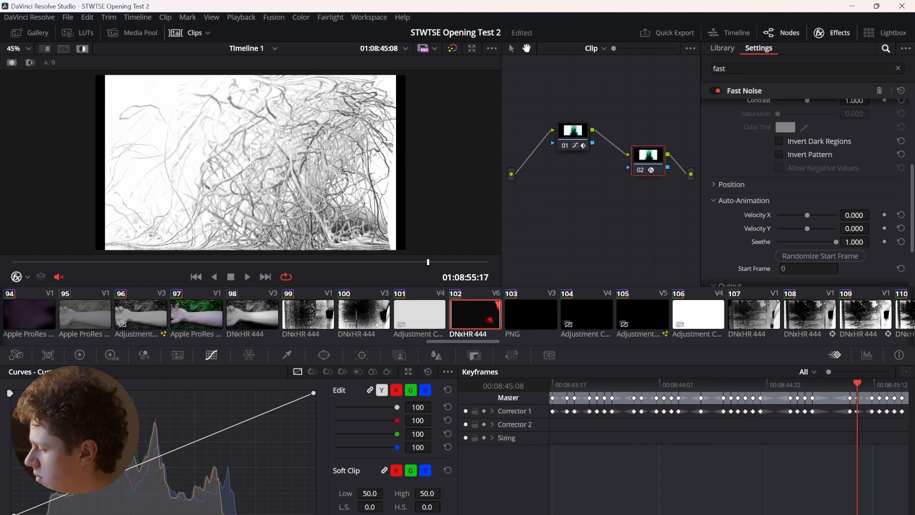
Step back to 01:08:45:01, reset node 02's grade to strip the Fast Noise effect, and reposition the node slightly lower
{"action": "key", "text": "Left"}
{"action": "key", "text": "Left"}
{"action": "key", "text": "Left"}
{"action": "key", "text": "Left"}
{"action": "key", "text": "Left"}
{"action": "key", "text": "Left"}
{"action": "key", "text": "Left"}
{"action": "right_click", "coordinate": [645, 172]}
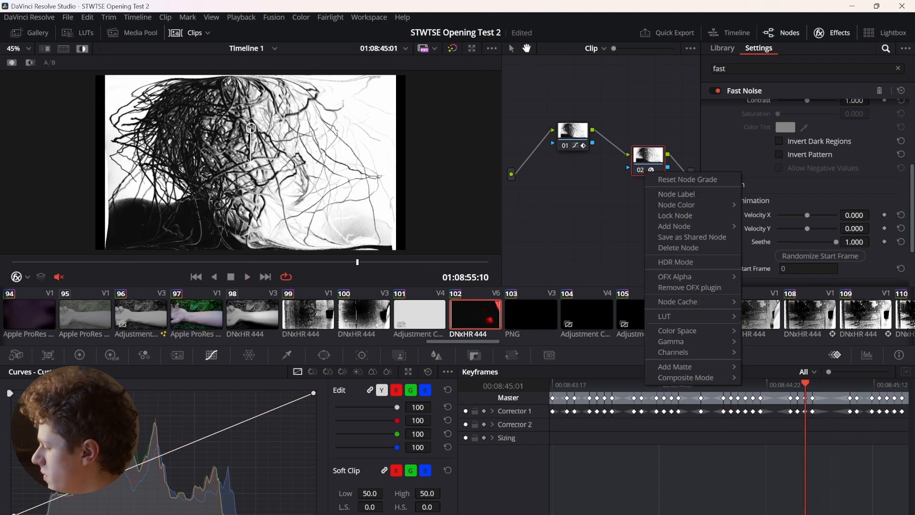
{"action": "left_click", "coordinate": [670, 179]}
{"action": "left_click_drag", "start_coordinate": [648, 162], "coordinate": [640, 181]}
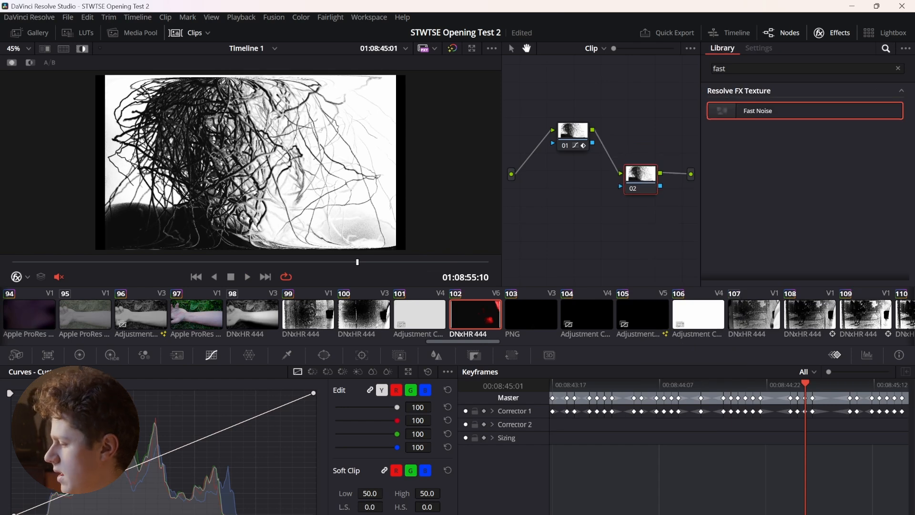
Play the ivy shot without the noise warp and step back to 01:08:45:00
{"action": "key", "text": "space"}
{"action": "key", "text": "space"}
{"action": "key", "text": "Left"}
{"action": "key", "text": "Left"}
{"action": "key", "text": "Left"}
{"action": "key", "text": "Left"}
{"action": "key", "text": "Left"}
{"action": "key", "text": "Left"}
{"action": "key", "text": "Left"}
{"action": "key", "text": "Left"}
{"action": "key", "text": "Left"}
{"action": "key", "text": "Left"}
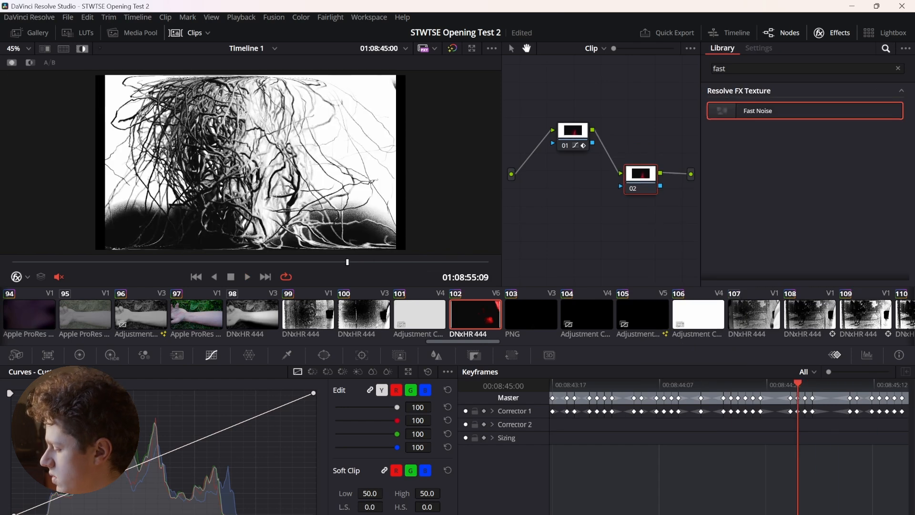
Open Test 17.mov's Fusion composition and try a Spherical Stabilizer between MediaIn1 and MediaOut1 while scrubbing, and delete it
{"action": "key", "text": "shift+5"}
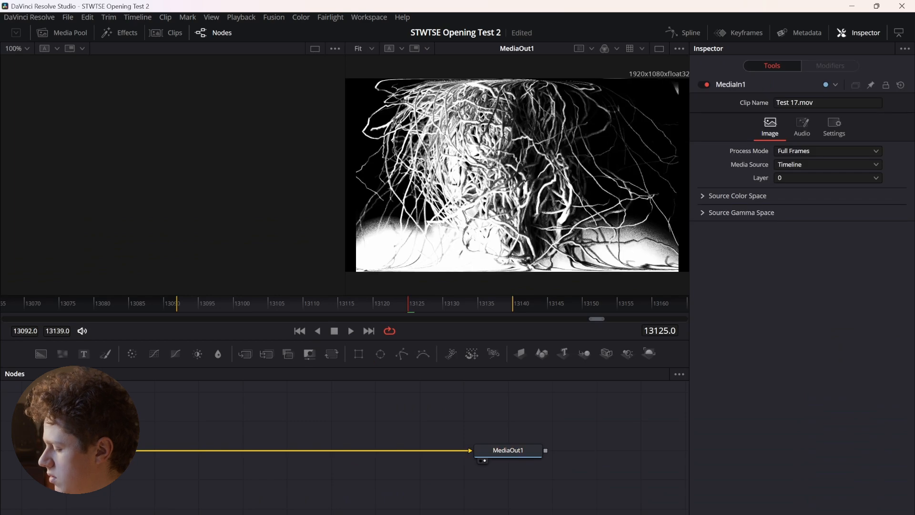
{"action": "key", "text": "shift+space"}
{"action": "type", "text": "spheric"}
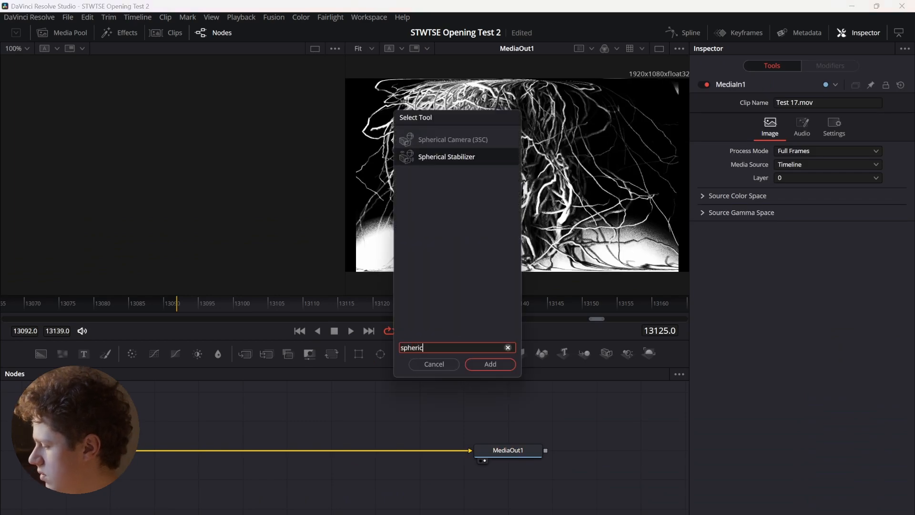
{"action": "key", "text": "Return"}
{"action": "left_click_drag", "start_coordinate": [184, 304], "coordinate": [317, 303]}
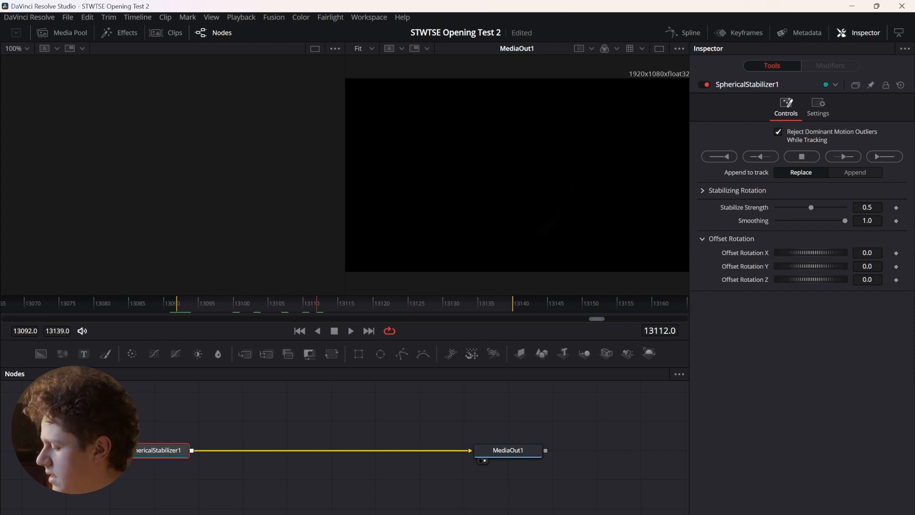
{"action": "key", "text": "Delete"}
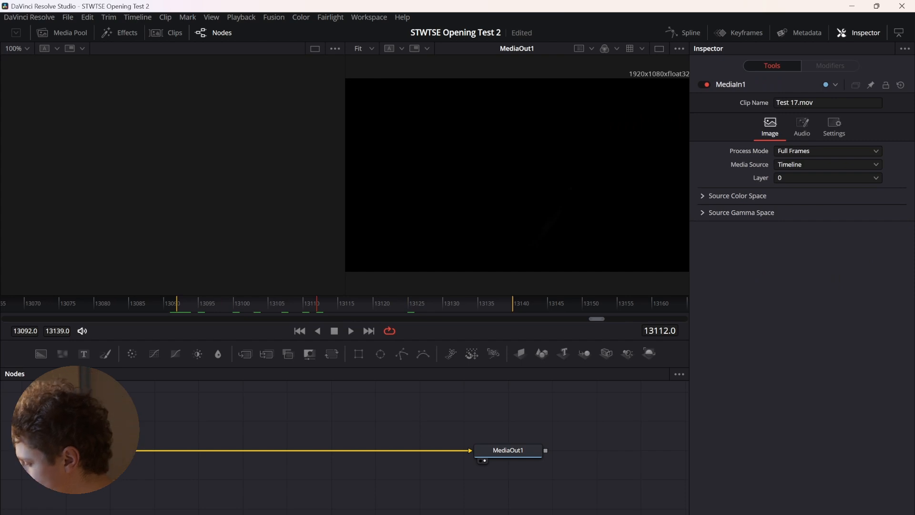
Return to the Edit page, play Test 17.mov around 01:08:55:13, and go back to 01:08:54:07
{"action": "key", "text": "shift+4"}
{"action": "left_click_drag", "start_coordinate": [617, 363], "coordinate": [680, 363]}
{"action": "key", "text": "space"}
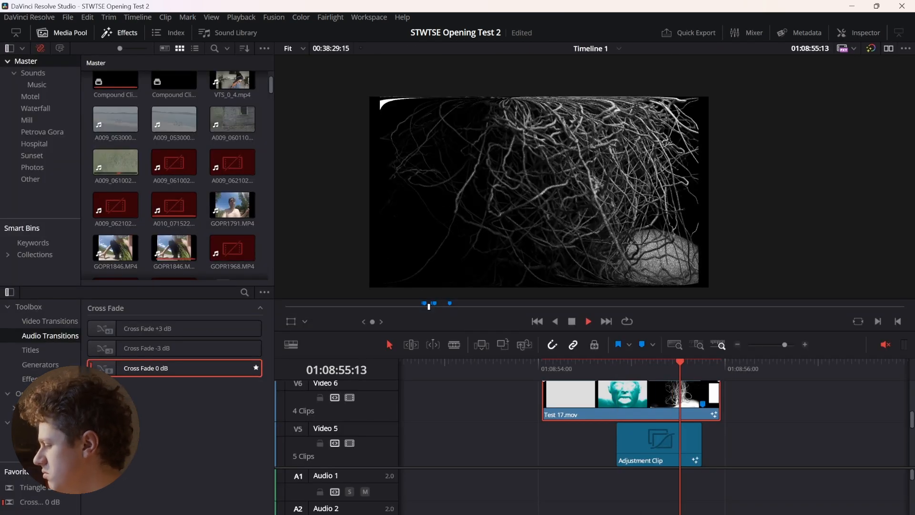
{"action": "key", "text": "space"}
{"action": "key", "text": "Left"}
{"action": "key", "text": "Left"}
{"action": "key", "text": "Left"}
{"action": "key", "text": "Left"}
{"action": "key", "text": "Left"}
{"action": "key", "text": "Left"}
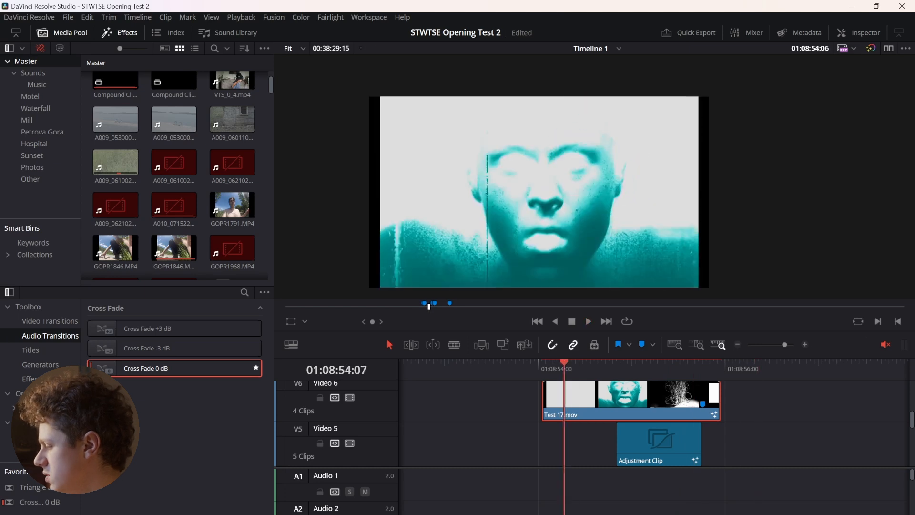
Play the face shot up to 01:08:55:02 and return the playhead to 01:08:54:06
{"action": "key", "text": "Right"}
{"action": "key", "text": "Right"}
{"action": "key", "text": "Right"}
{"action": "key", "text": "Right"}
{"action": "key", "text": "space"}
{"action": "key", "text": "space"}
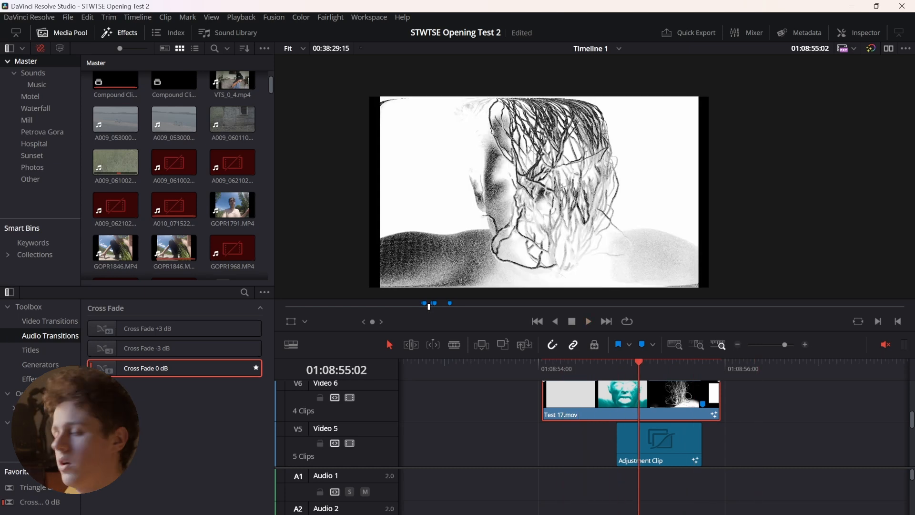
{"action": "left_click_drag", "start_coordinate": [639, 363], "coordinate": [561, 363]}
{"action": "scroll", "coordinate": [632, 423], "scroll_direction": "up", "scroll_amount": 5}
{"action": "scroll", "coordinate": [632, 423], "scroll_direction": "down", "scroll_amount": 4}
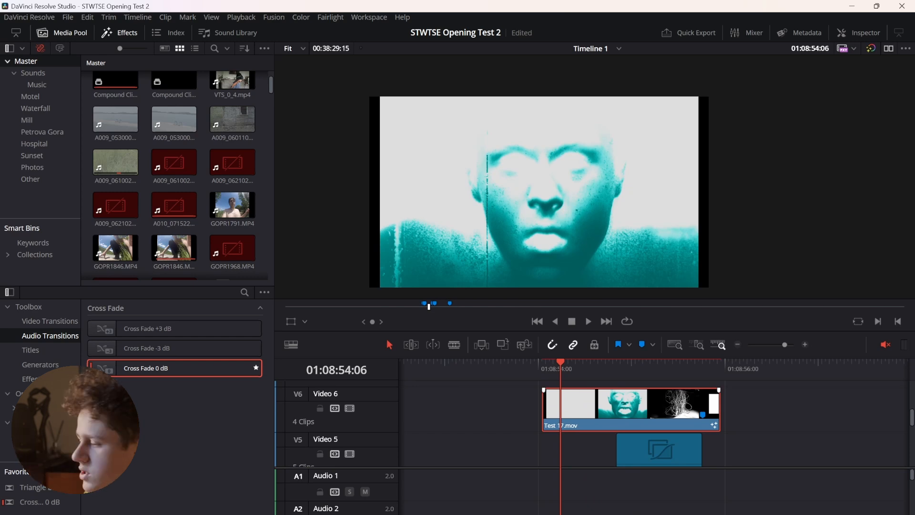
Step frame by frame through Test 17.mov from 01:08:54:06 to 01:08:55:07 to examine how the face changes into ivy
{"action": "key", "text": "Right"}
{"action": "key", "text": "Right"}
{"action": "key", "text": "Left"}
{"action": "key", "text": "Left"}
{"action": "key", "text": "Left"}
{"action": "key", "text": "Right"}
{"action": "key", "text": "Right"}
{"action": "key", "text": "Right"}
{"action": "key", "text": "Right"}
{"action": "key", "text": "Right"}
{"action": "key", "text": "Right"}
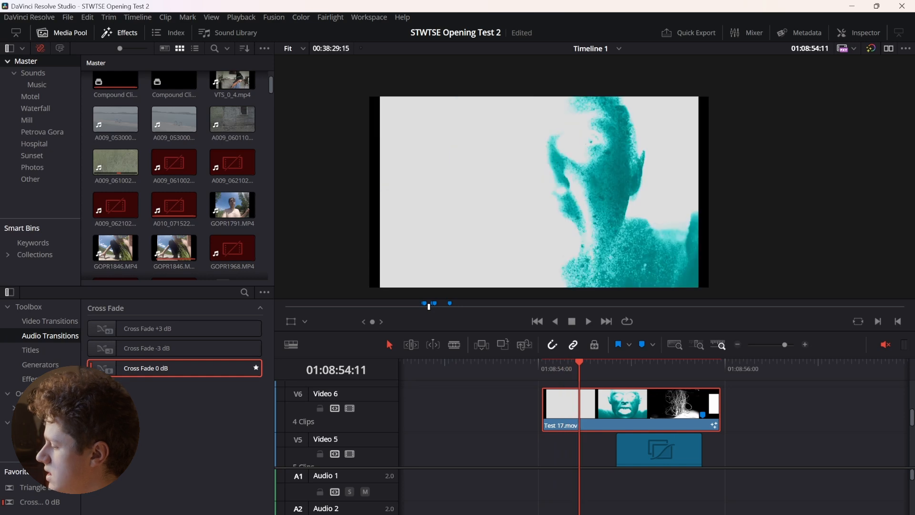
{"action": "key", "text": "Right"}
{"action": "key", "text": "Right"}
{"action": "key", "text": "Right"}
{"action": "key", "text": "Right"}
{"action": "key", "text": "Right"}
{"action": "key", "text": "Right"}
{"action": "key", "text": "Right"}
{"action": "key", "text": "Right"}
{"action": "key", "text": "Right"}
{"action": "key", "text": "Right"}
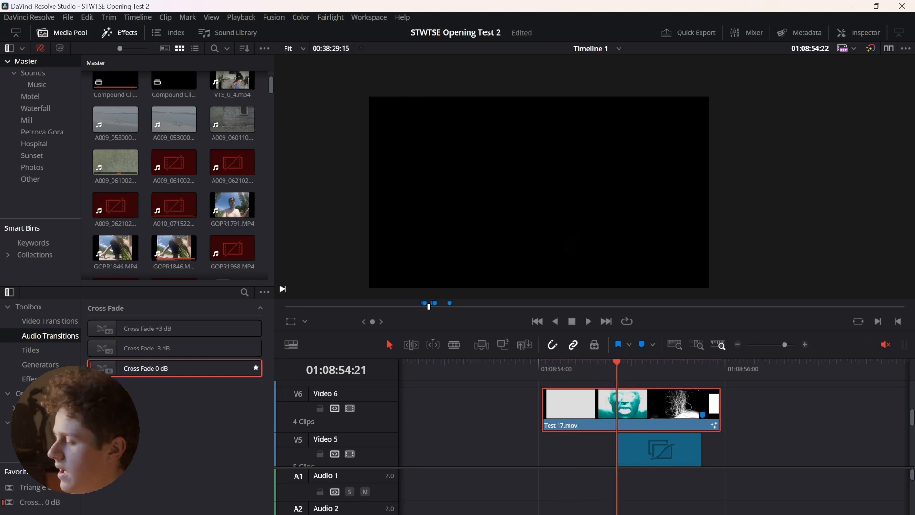
{"action": "key", "text": "Right"}
{"action": "key", "text": "Right"}
{"action": "key", "text": "Right"}
{"action": "key", "text": "Right"}
{"action": "key", "text": "Right"}
{"action": "key", "text": "Right"}
{"action": "key", "text": "Right"}
{"action": "key", "text": "Right"}
{"action": "key", "text": "Right"}
{"action": "key", "text": "Right"}
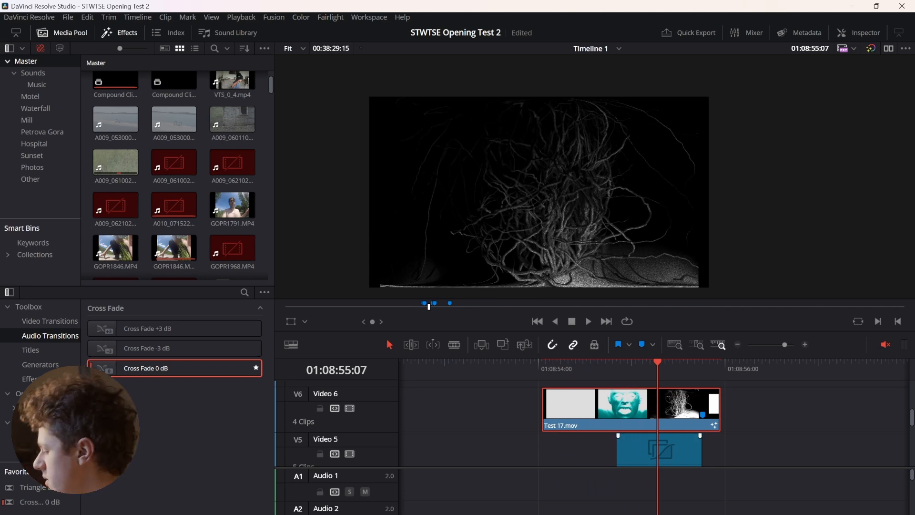
Play on to the outdoor shot at 01:08:59:24, zoom the timeline out, and jump between the following edit points
{"action": "key", "text": "space"}
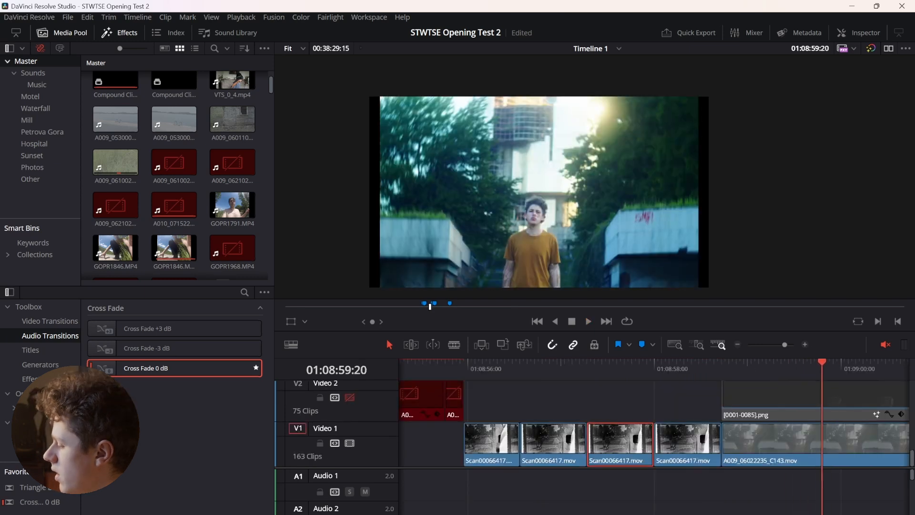
{"action": "key", "text": "space"}
{"action": "key", "text": "ctrl+minus"}
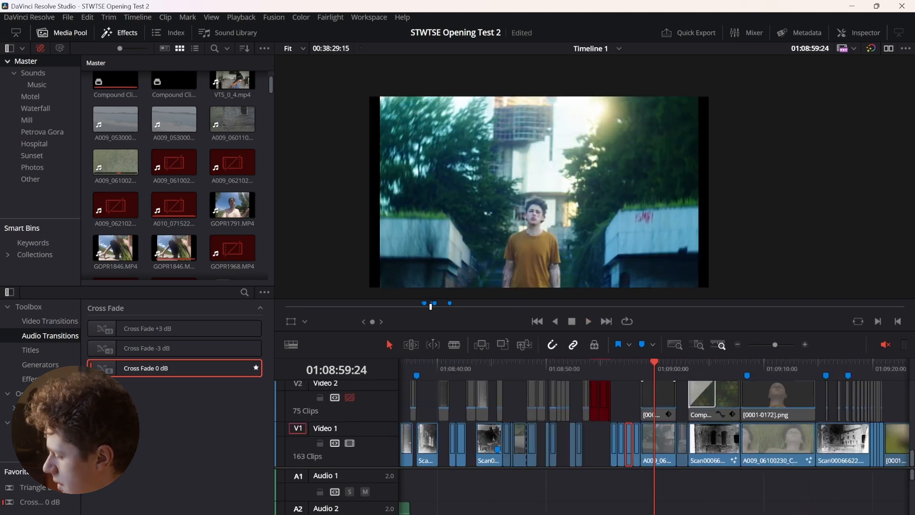
{"action": "key", "text": "Down"}
{"action": "key", "text": "Down"}
{"action": "key", "text": "Up"}
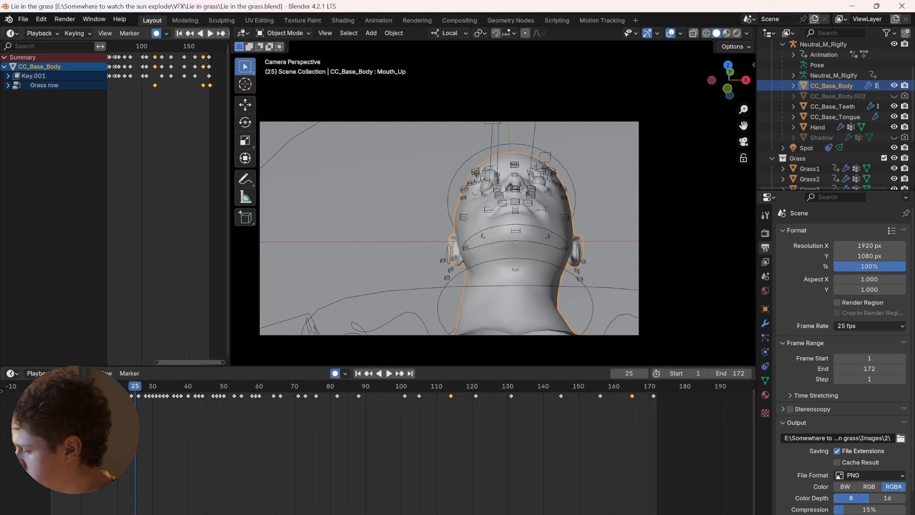
In Blender's Lie in the grass scene, go to frame 1 and turn off CC_Base_Body's Geometry Nodes modifier in the viewport
{"action": "key", "text": "shift+Left"}
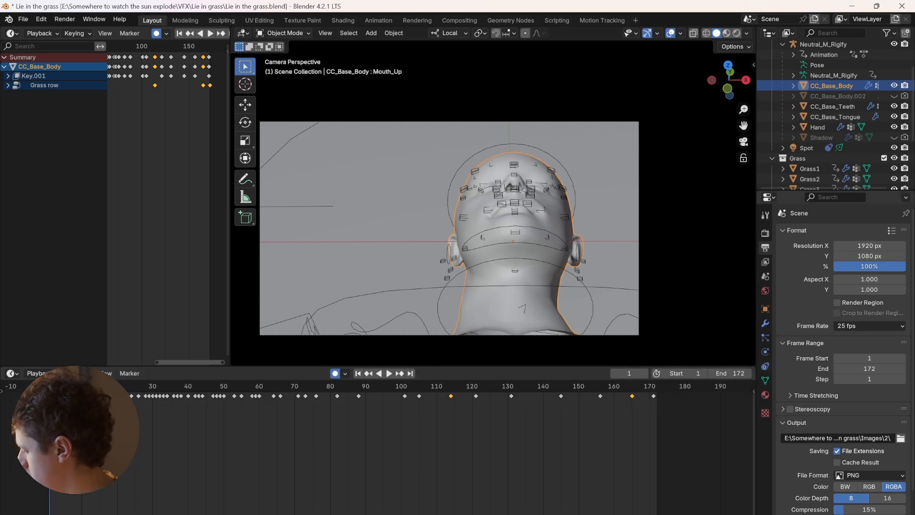
{"action": "left_click", "coordinate": [765, 381]}
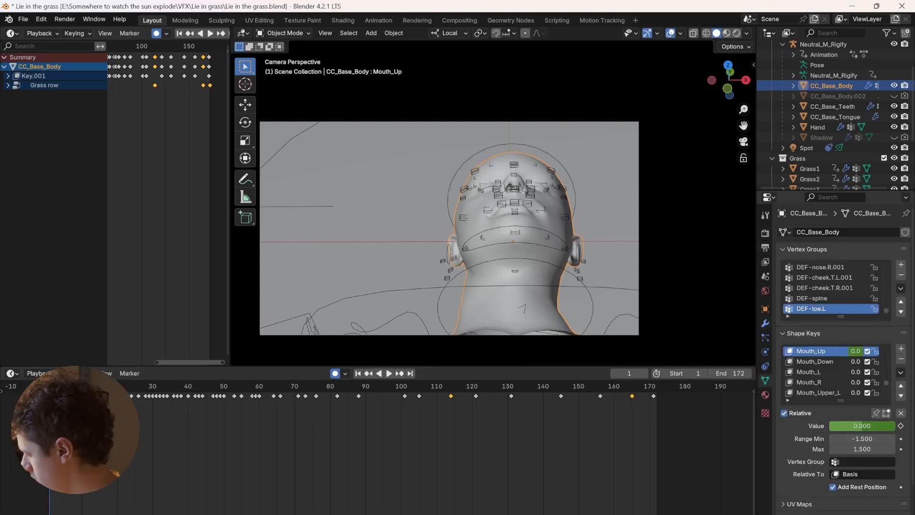
{"action": "left_click", "coordinate": [765, 323]}
{"action": "left_click", "coordinate": [858, 341]}
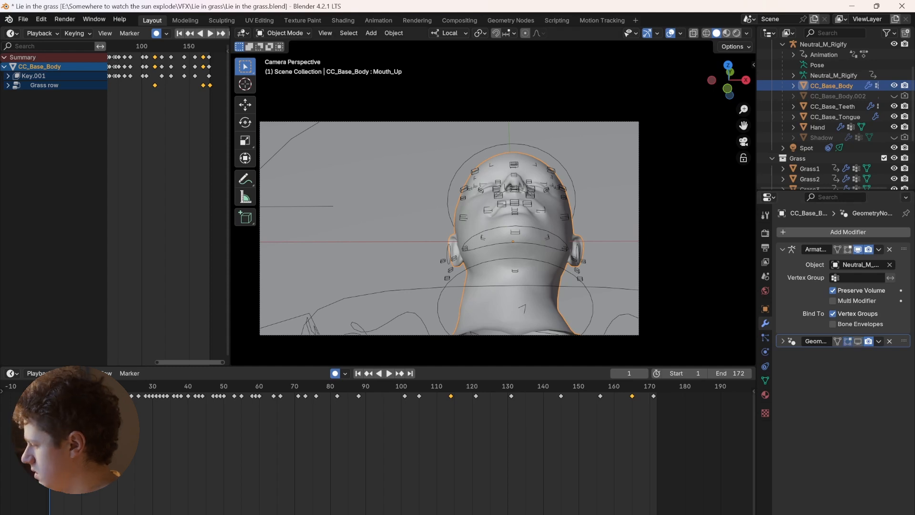
Show the head model as a wireframe over the grass footage in the camera view
{"action": "key", "text": "alt+shift+z"}
{"action": "key", "text": "alt+shift+z"}
{"action": "mouse_move", "coordinate": [496, 210]}
{"action": "middle_mouse_down"}
{"action": "mouse_move", "coordinate": [557, 213]}
{"action": "mouse_move", "coordinate": [505, 210]}
{"action": "middle_mouse_up"}
{"action": "key", "text": "KP_0"}
{"action": "key", "text": "shift+z"}
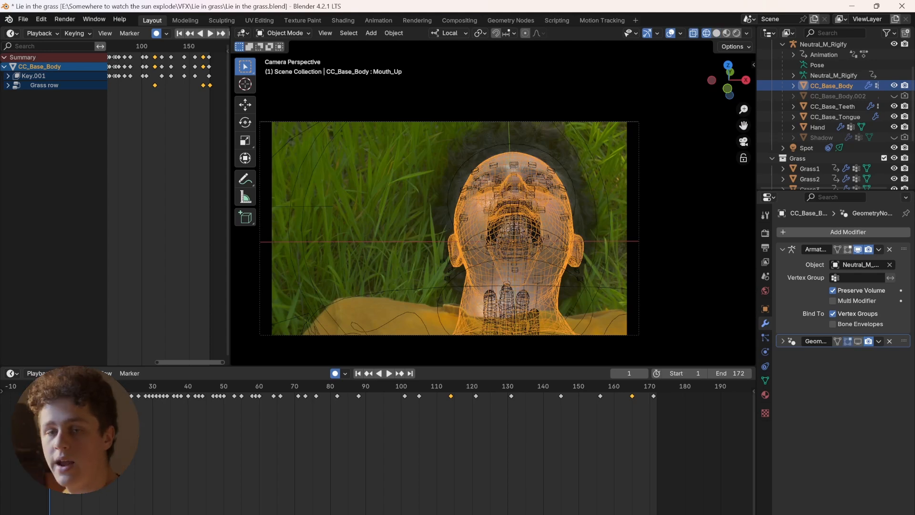
Play the head animation over the footage and examine the textured head model from other angles
{"action": "key", "text": "F3"}
{"action": "key", "text": "Escape"}
{"action": "key", "text": "space"}
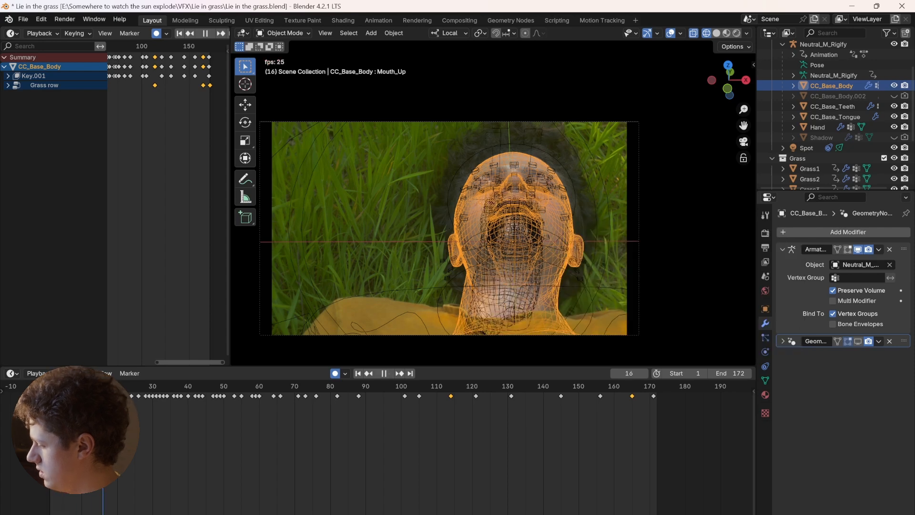
{"action": "scroll", "coordinate": [493, 203], "scroll_direction": "up", "scroll_amount": 4}
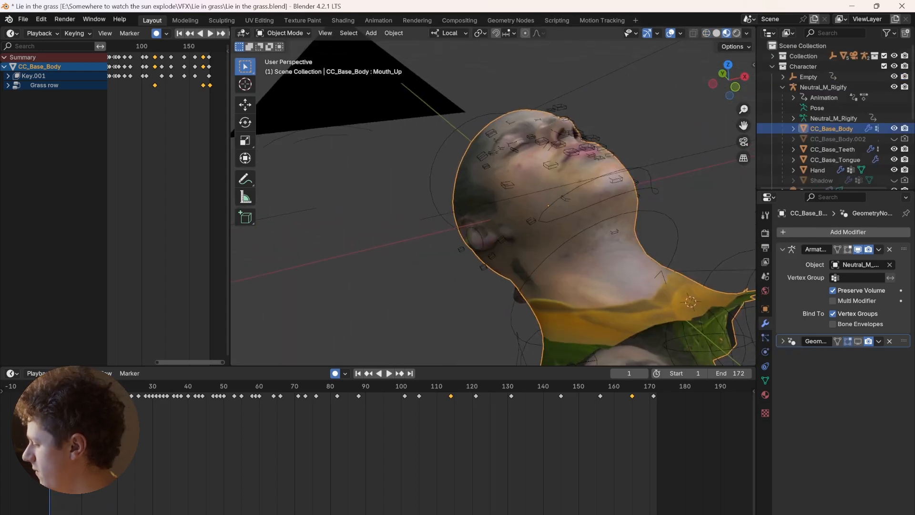
{"action": "middle_click_drag", "start_coordinate": [515, 202], "coordinate": [490, 215]}
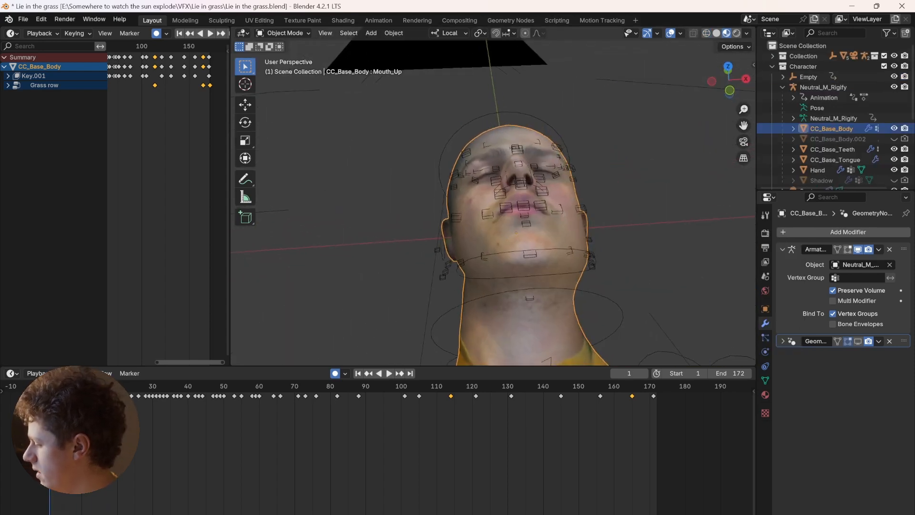
Play the rigged face animation over the grass footage through the camera view, with Neutral_M_Rigify in Pose Mode
{"action": "scroll", "coordinate": [494, 203], "scroll_direction": "up", "scroll_amount": 2}
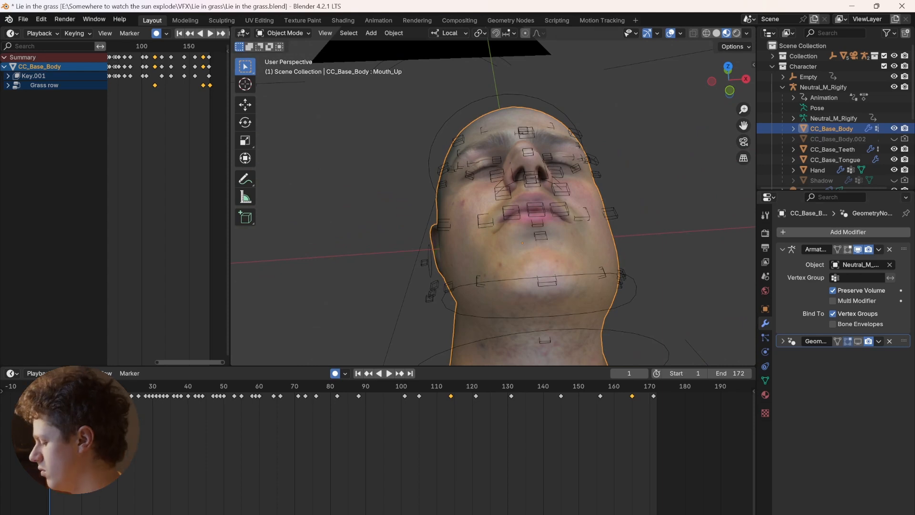
{"action": "key", "text": "n"}
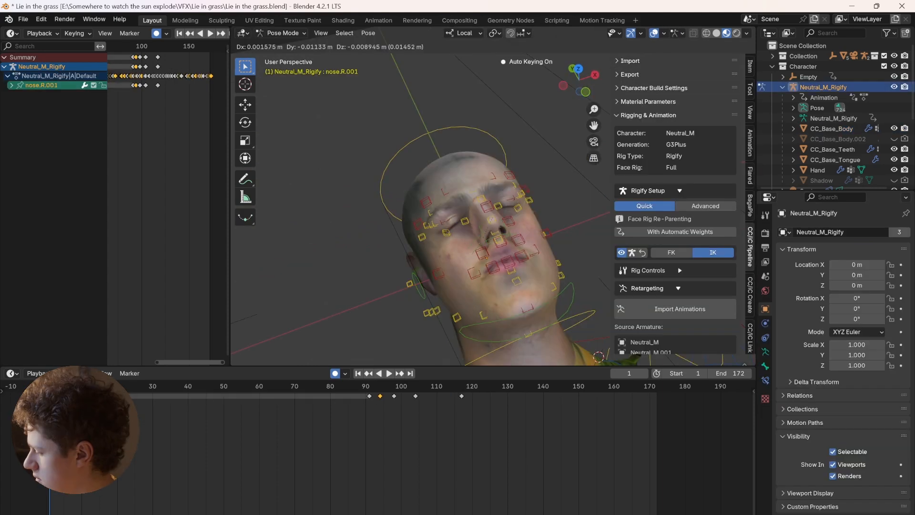
{"action": "key", "text": "KP_0"}
{"action": "key", "text": "space"}
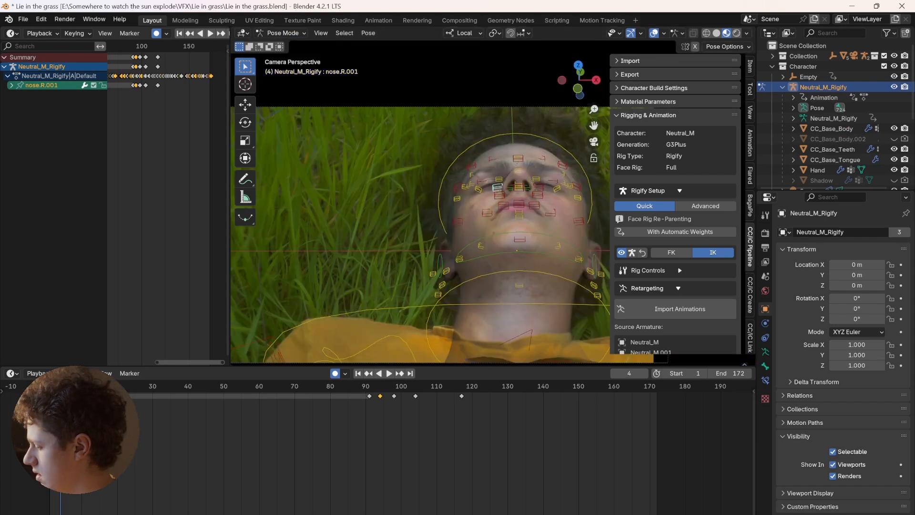
{"action": "key", "text": "space"}
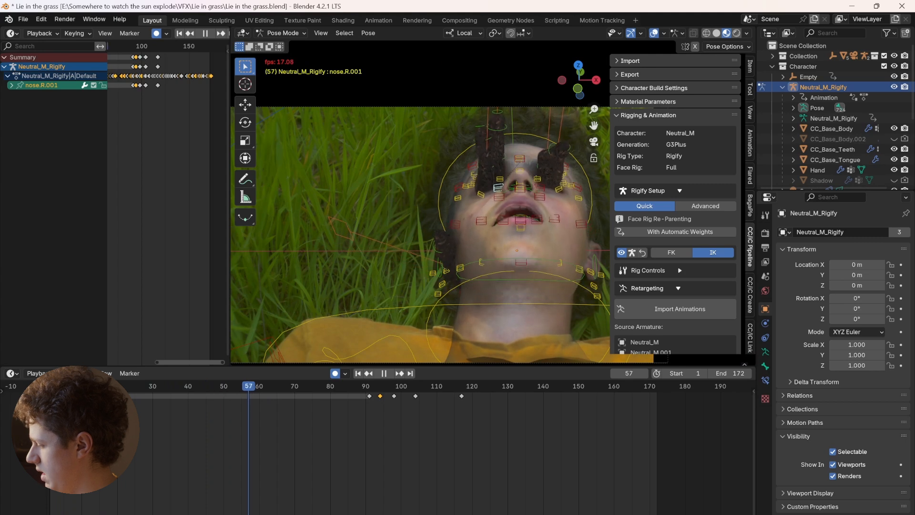
{"action": "key", "text": "space"}
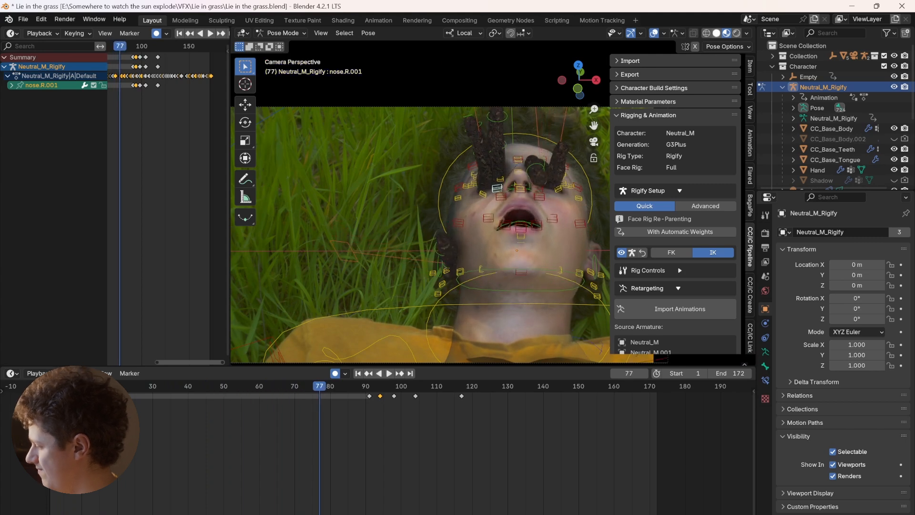
Switch the viewport to Solid shading and play the head and finger animation from the first frame
{"action": "left_click", "coordinate": [717, 33]}
{"action": "key", "text": "shift+Left"}
{"action": "key", "text": "space"}
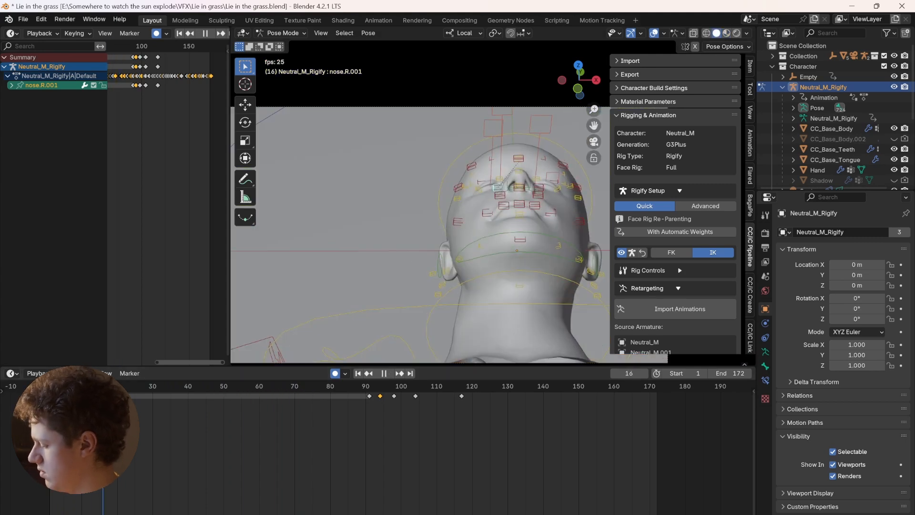
{"action": "key", "text": "n"}
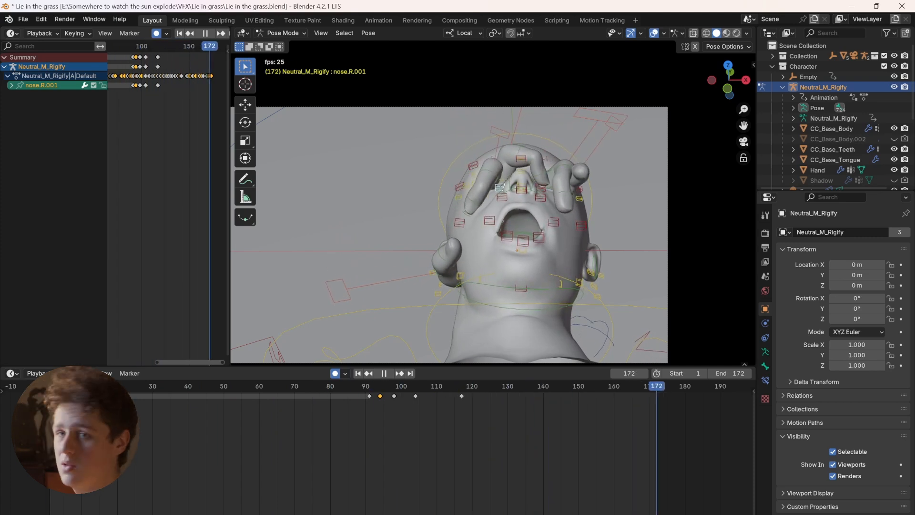
{"action": "key", "text": "space"}
Inspect the solid-shaded mouth, nose and fingers up close while scrubbing the animation back from frame 61
{"action": "middle_click_drag", "start_coordinate": [495, 214], "coordinate": [508, 229]}
{"action": "scroll", "coordinate": [493, 202], "scroll_direction": "up", "scroll_amount": 7}
{"action": "middle_click_drag", "start_coordinate": [572, 190], "coordinate": [391, 281], "text": "shift"}
{"action": "middle_click_drag", "start_coordinate": [390, 281], "coordinate": [393, 274]}
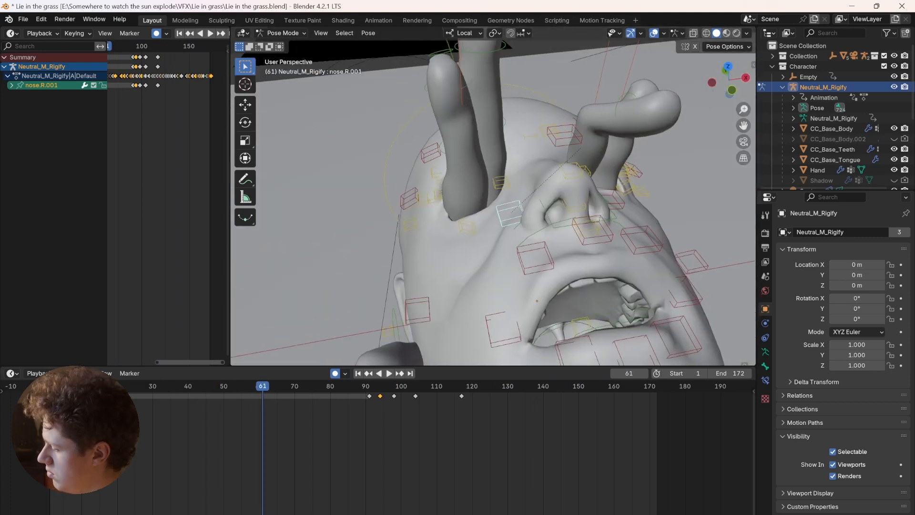
{"action": "left_click_drag", "start_coordinate": [262, 386], "coordinate": [132, 386]}
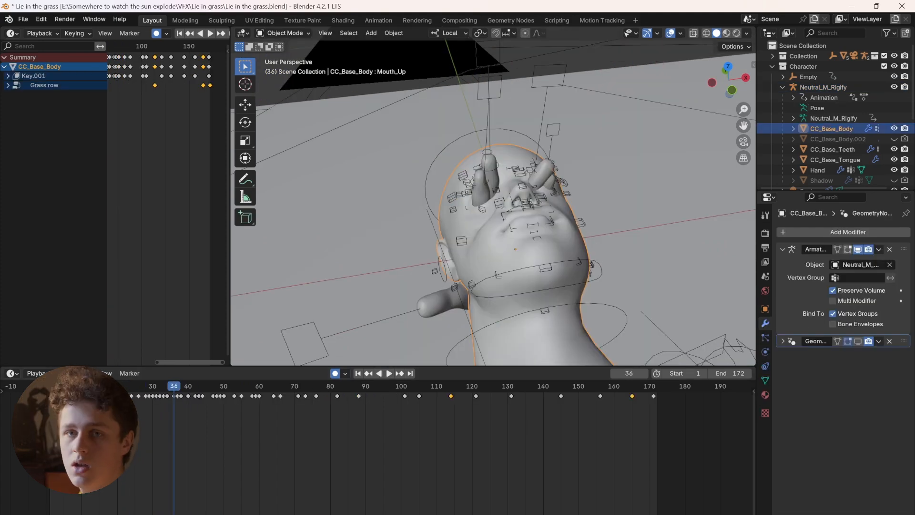
Show CC_Base_Body's mouth shape keys and play the head animation to examine how they deform the face
{"action": "left_click", "coordinate": [765, 381]}
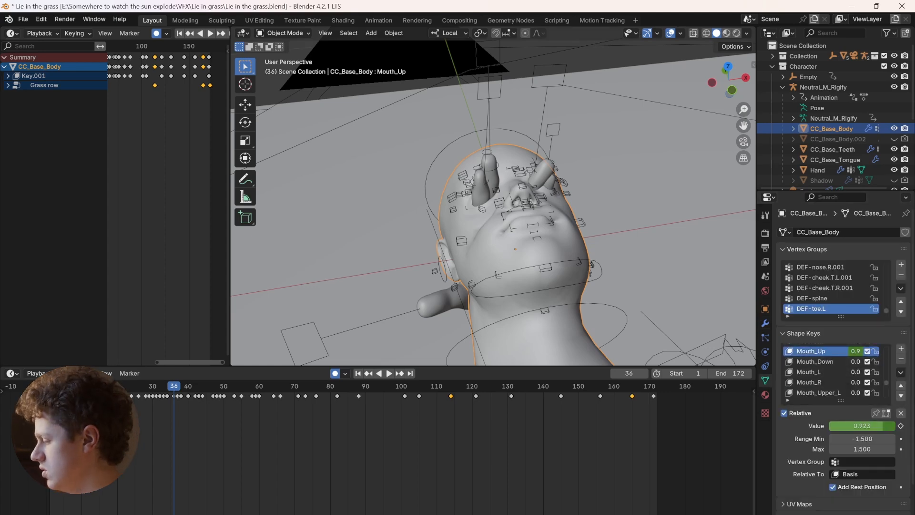
{"action": "key", "text": "space"}
{"action": "key", "text": "space"}
{"action": "mouse_move", "coordinate": [496, 204]}
{"action": "middle_mouse_down"}
{"action": "mouse_move", "coordinate": [412, 191]}
{"action": "mouse_move", "coordinate": [491, 214]}
{"action": "middle_mouse_up"}
{"action": "scroll", "coordinate": [493, 203], "scroll_direction": "down", "scroll_amount": 5}
{"action": "scroll", "coordinate": [493, 202], "scroll_direction": "down", "scroll_amount": 3}
{"action": "scroll", "coordinate": [494, 202], "scroll_direction": "up", "scroll_amount": 1}
{"action": "key", "text": "space"}
{"action": "scroll", "coordinate": [493, 203], "scroll_direction": "up", "scroll_amount": 4}
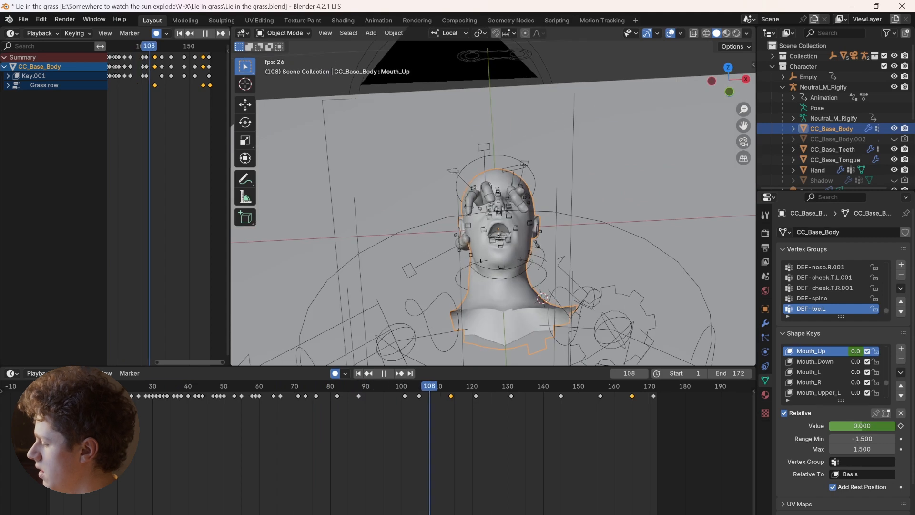
{"action": "scroll", "coordinate": [493, 203], "scroll_direction": "up", "scroll_amount": 4}
{"action": "key", "text": "space"}
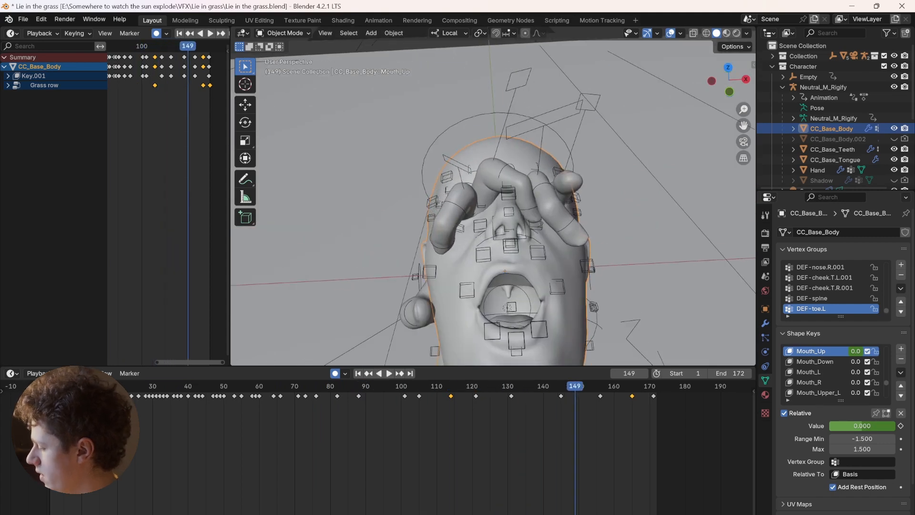
Select the point light inside the mouth and play the animation to review its keyframed power
{"action": "left_click", "coordinate": [507, 307]}
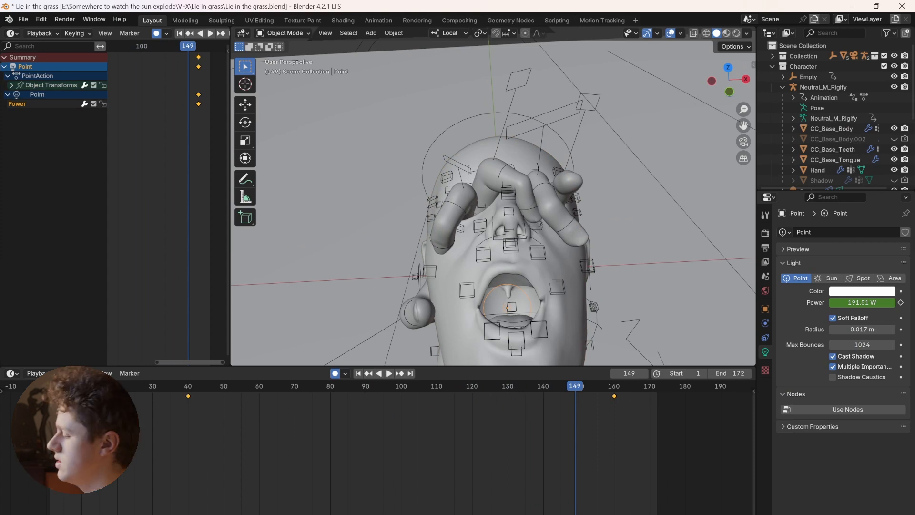
{"action": "key", "text": "space"}
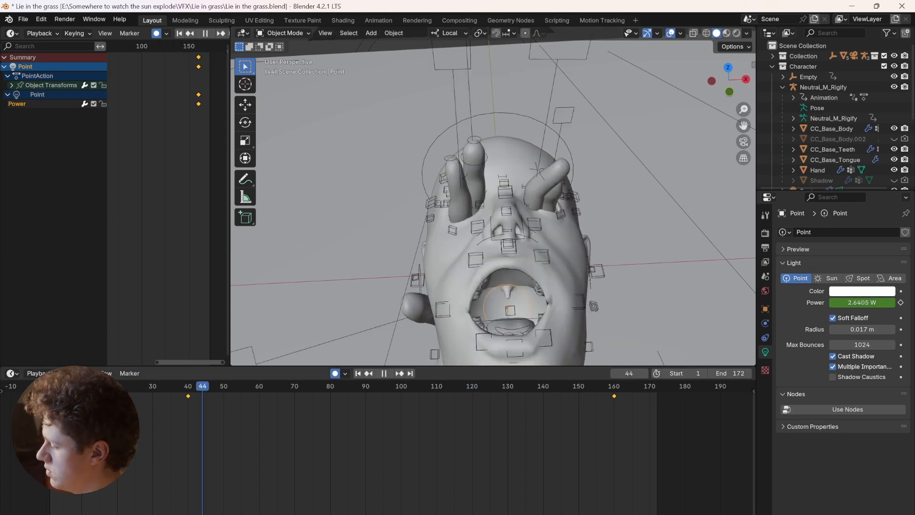
{"action": "key", "text": "Escape"}
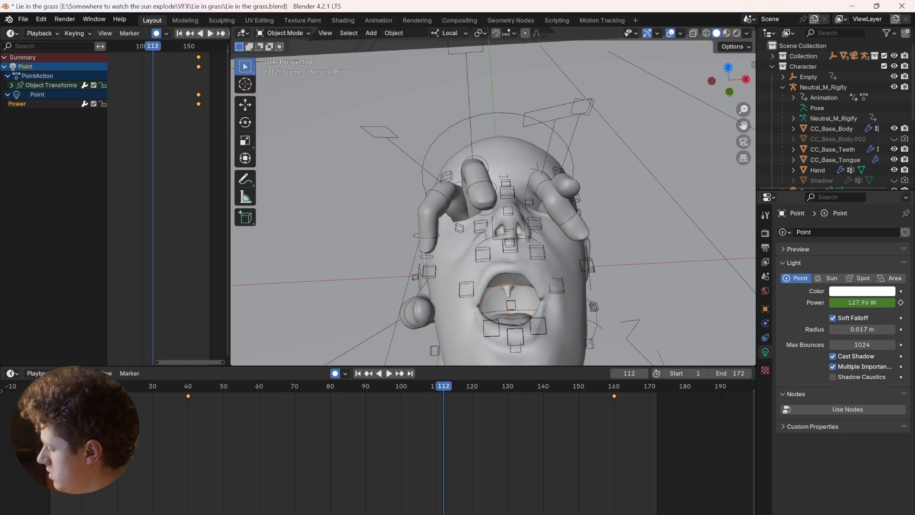
{"action": "left_click_drag", "start_coordinate": [444, 386], "coordinate": [469, 386]}
Show the point light's power curve and its Noise modifier in the Graph Editor
{"action": "left_click", "coordinate": [12, 373]}
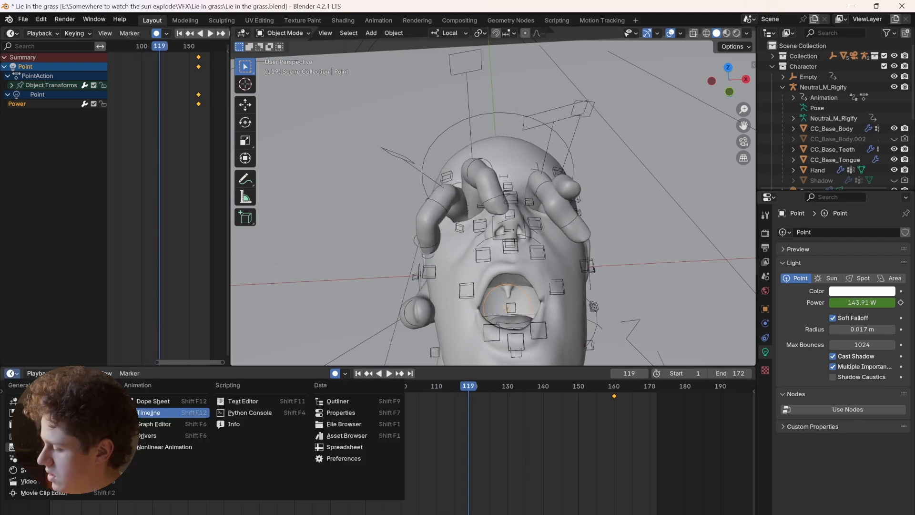
{"action": "left_click", "coordinate": [186, 424]}
{"action": "middle_click_drag", "start_coordinate": [382, 481], "coordinate": [403, 396]}
{"action": "left_click", "coordinate": [749, 432]}
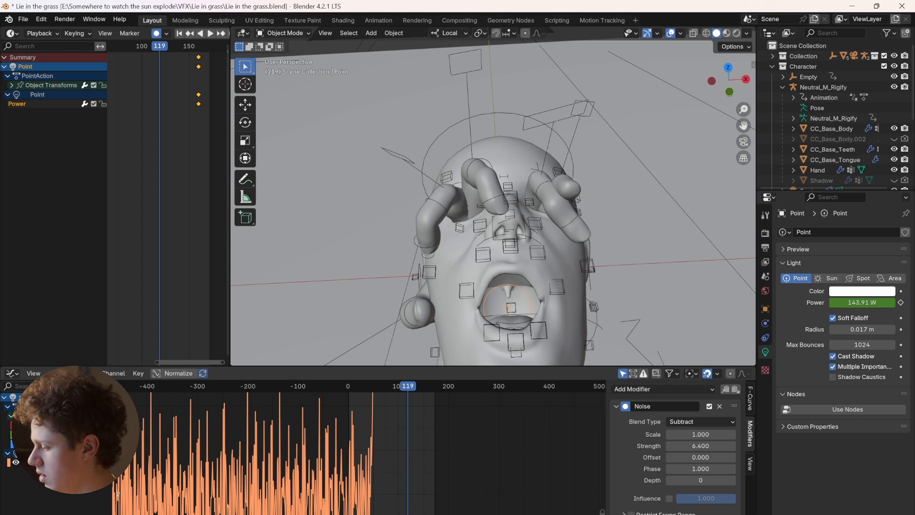
{"action": "left_click", "coordinate": [11, 373]}
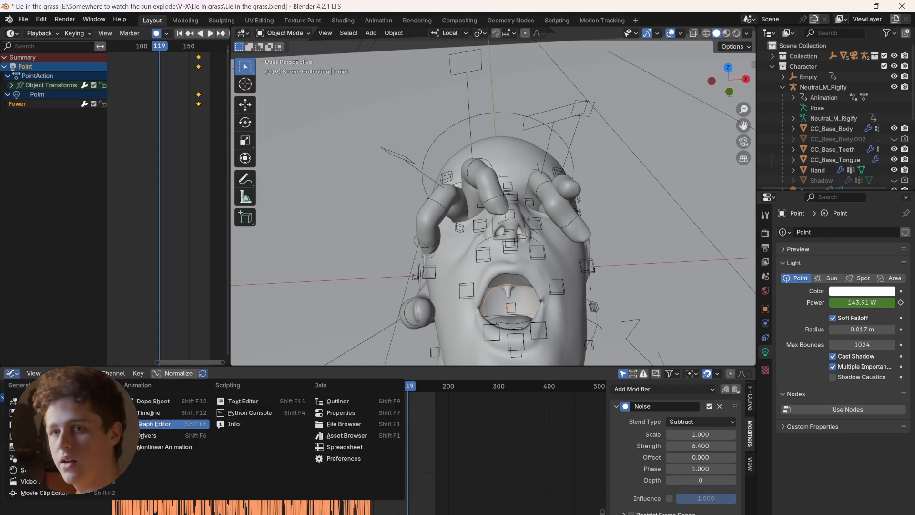
{"action": "left_click", "coordinate": [12, 373]}
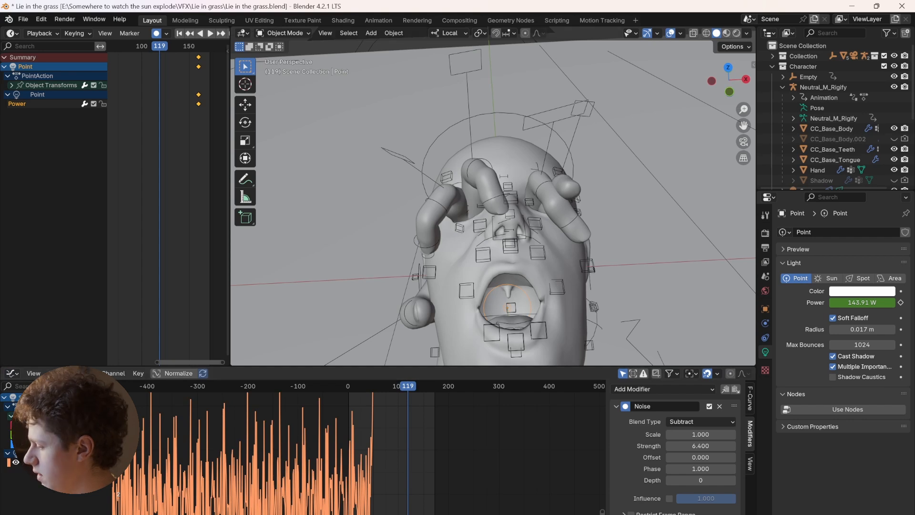
Show the object properties of CC_Base_Body and select Grass1 in the Grass collection
{"action": "left_click", "coordinate": [284, 33]}
{"action": "left_click", "coordinate": [460, 260]}
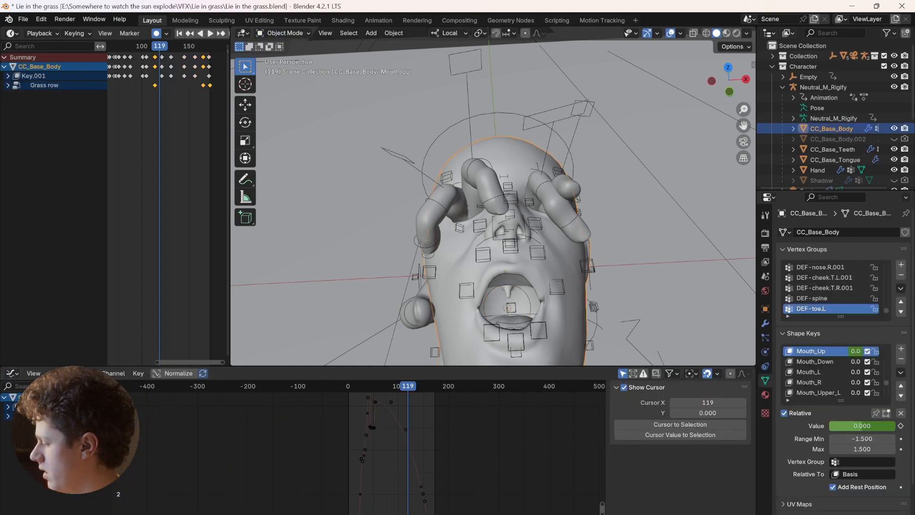
{"action": "left_click", "coordinate": [765, 309]}
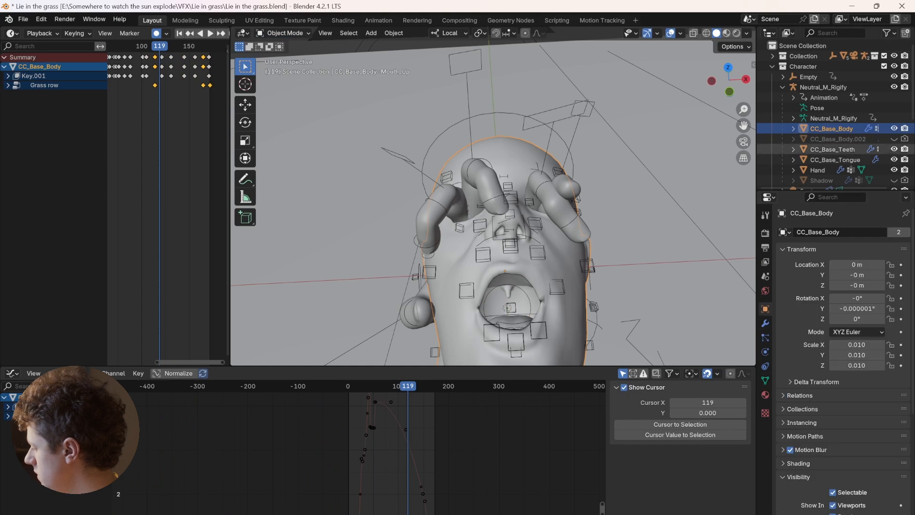
{"action": "scroll", "coordinate": [834, 86], "scroll_direction": "down", "scroll_amount": 5}
{"action": "left_click", "coordinate": [810, 86]}
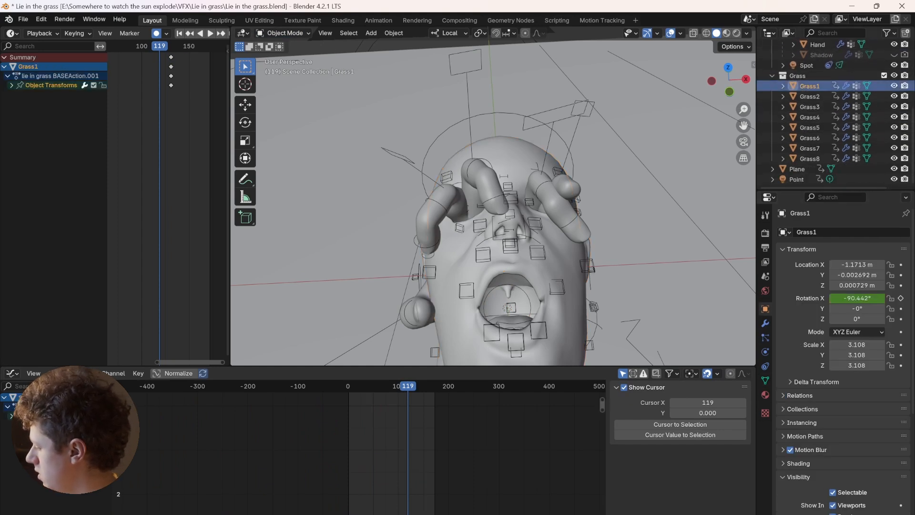
Select the Plane and view the scene through the camera in Material Preview shading
{"action": "scroll", "coordinate": [620, 143], "scroll_direction": "down", "scroll_amount": 5}
{"action": "left_click", "coordinate": [619, 143]}
{"action": "key", "text": "KP_0"}
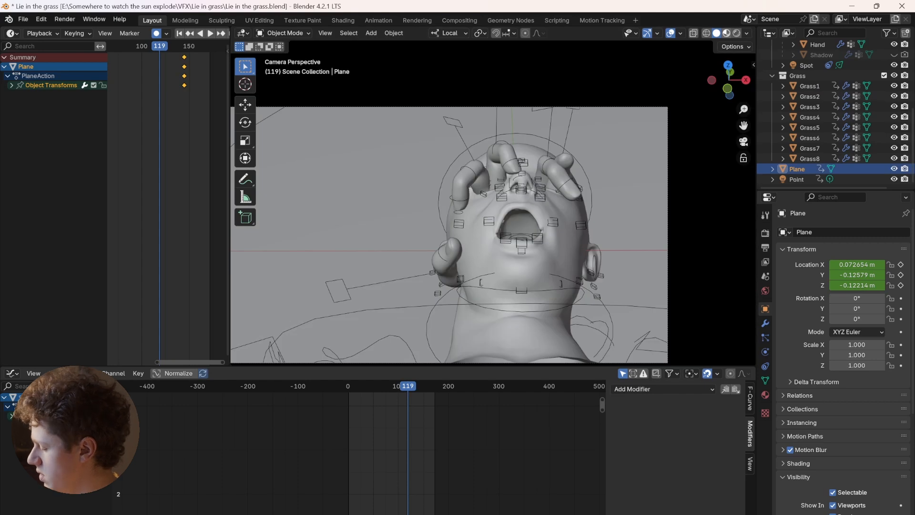
{"action": "left_click", "coordinate": [727, 33]}
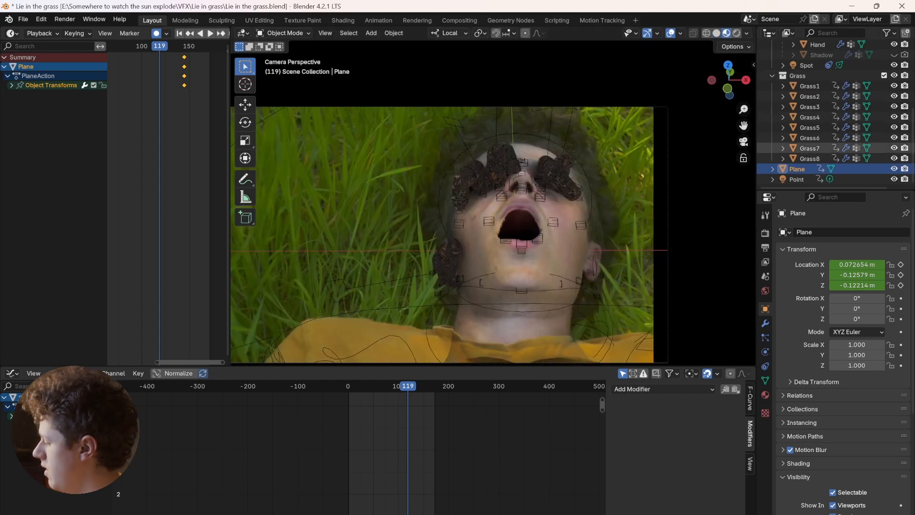
Select Grass7 and frame the grass blades beside the character in the viewport
{"action": "left_click", "coordinate": [810, 148]}
{"action": "middle_click_drag", "start_coordinate": [493, 205], "coordinate": [527, 167]}
{"action": "scroll", "coordinate": [522, 214], "scroll_direction": "down", "scroll_amount": 3}
{"action": "key", "text": "KP_Decimal"}
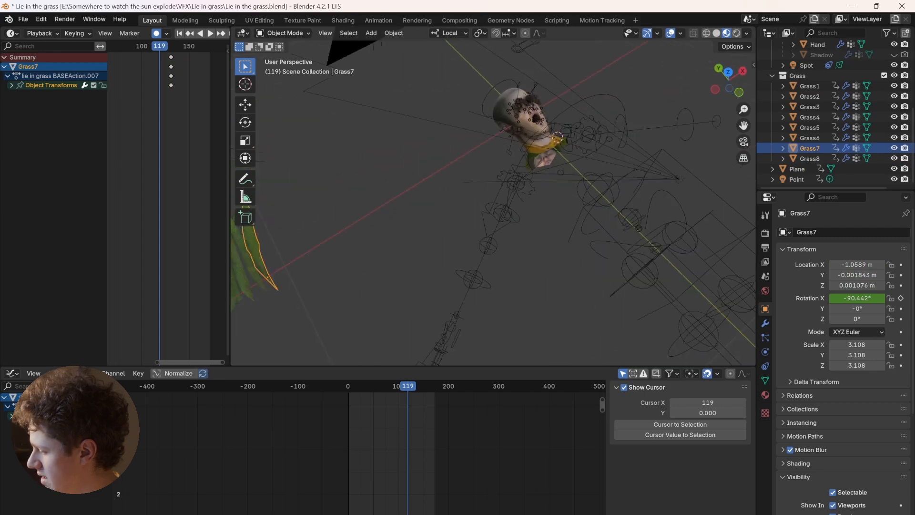
Select the Grass3 blade and examine its mesh in Edit Mode
{"action": "left_click", "coordinate": [401, 141]}
{"action": "key", "text": "Tab"}
{"action": "key", "text": "Tab"}
{"action": "key", "text": "Tab"}
{"action": "key", "text": "Tab"}
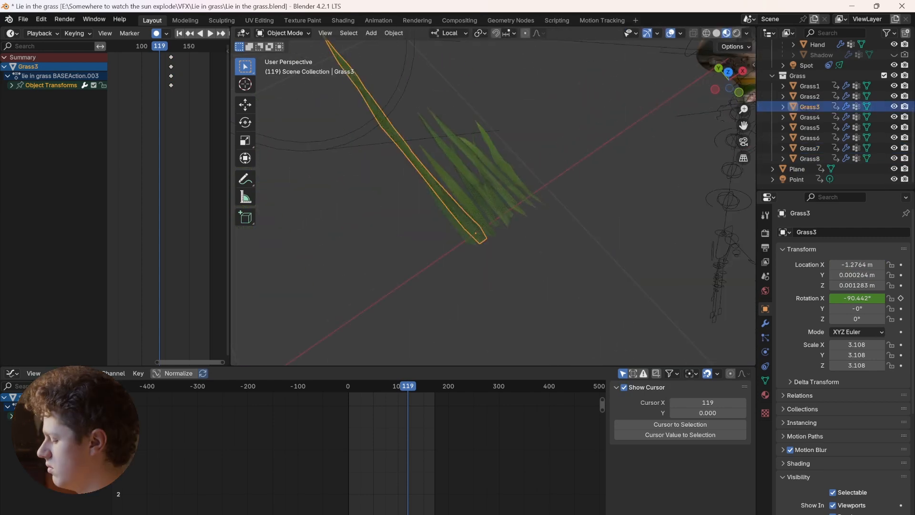
{"action": "key", "text": "Tab"}
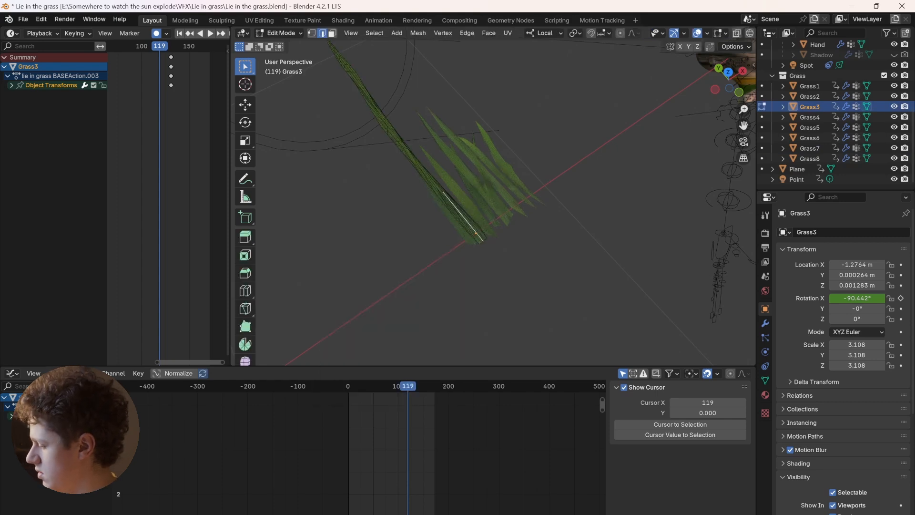
{"action": "left_click_drag", "start_coordinate": [423, 178], "coordinate": [406, 144]}
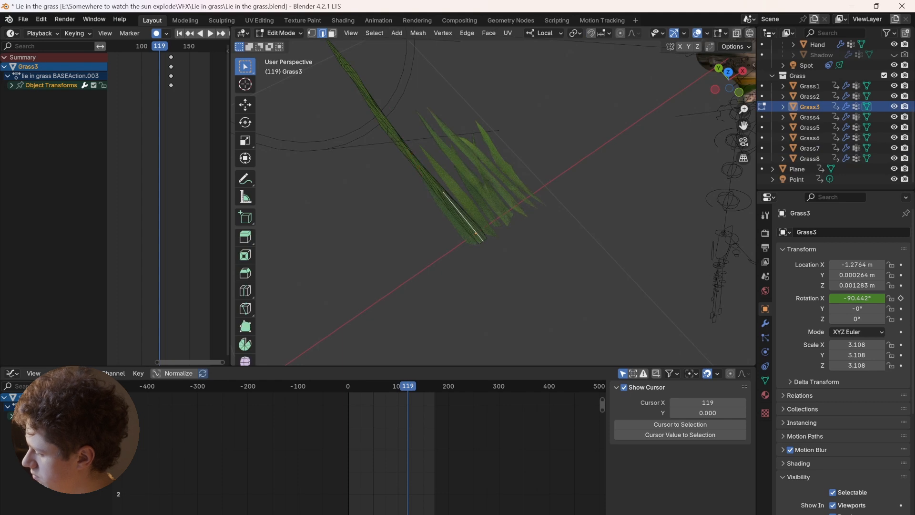
Return to Object Mode, select the CC_Base_Body head and view its face up close
{"action": "key", "text": "Tab"}
{"action": "scroll", "coordinate": [493, 196], "scroll_direction": "down", "scroll_amount": 4}
{"action": "middle_click_drag", "start_coordinate": [534, 200], "coordinate": [287, 171]}
{"action": "scroll", "coordinate": [350, 62], "scroll_direction": "up", "scroll_amount": 5}
{"action": "middle_click_drag", "start_coordinate": [350, 62], "coordinate": [501, 242], "text": "shift"}
{"action": "left_click", "coordinate": [500, 239]}
{"action": "scroll", "coordinate": [501, 238], "scroll_direction": "up", "scroll_amount": 7}
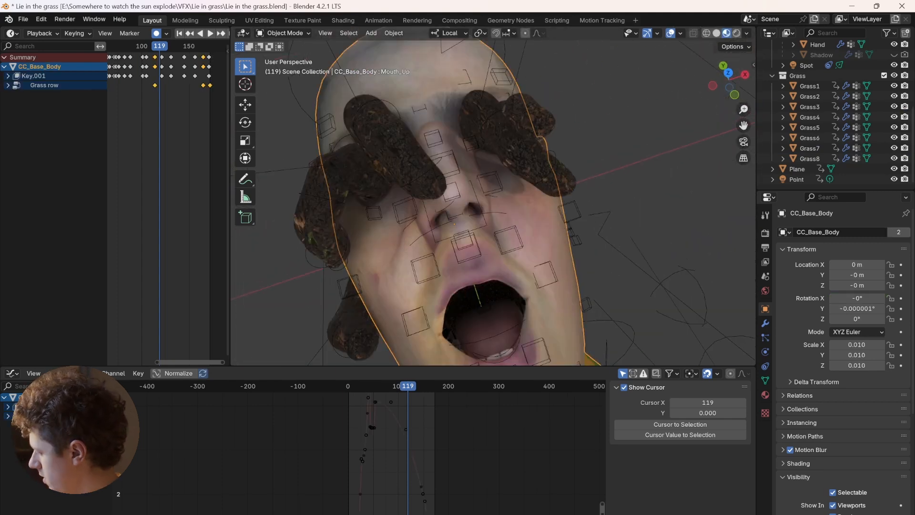
Display CC_Base_Body's whole Grass row node tree in the Geometry Node Editor and start playing the animation
{"action": "left_click", "coordinate": [798, 76]}
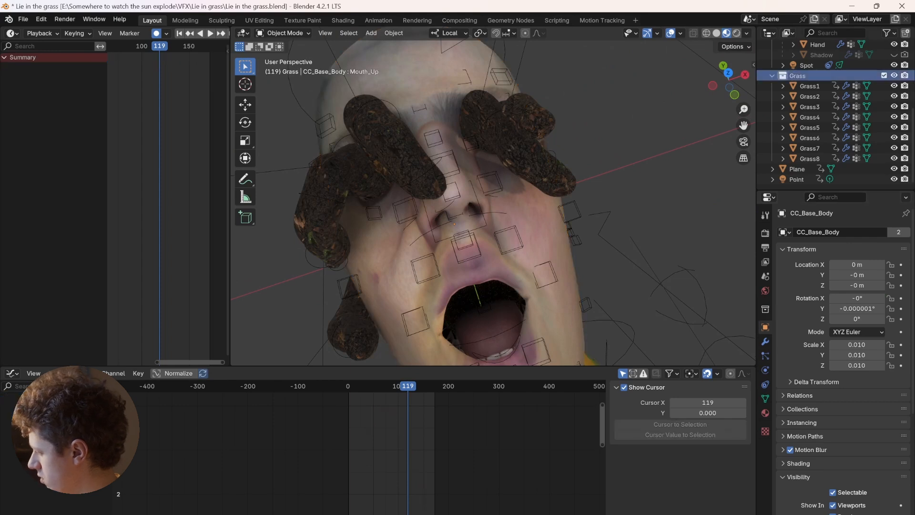
{"action": "left_click", "coordinate": [529, 214]}
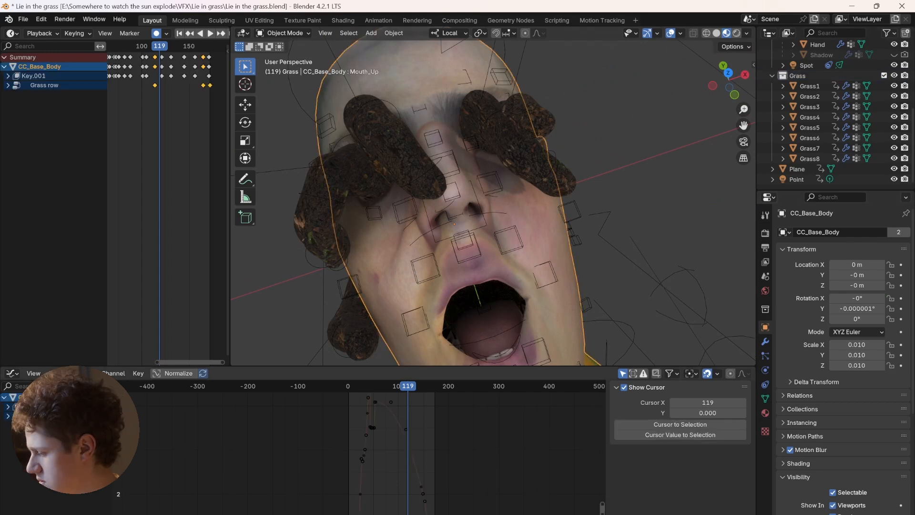
{"action": "left_click", "coordinate": [12, 372]}
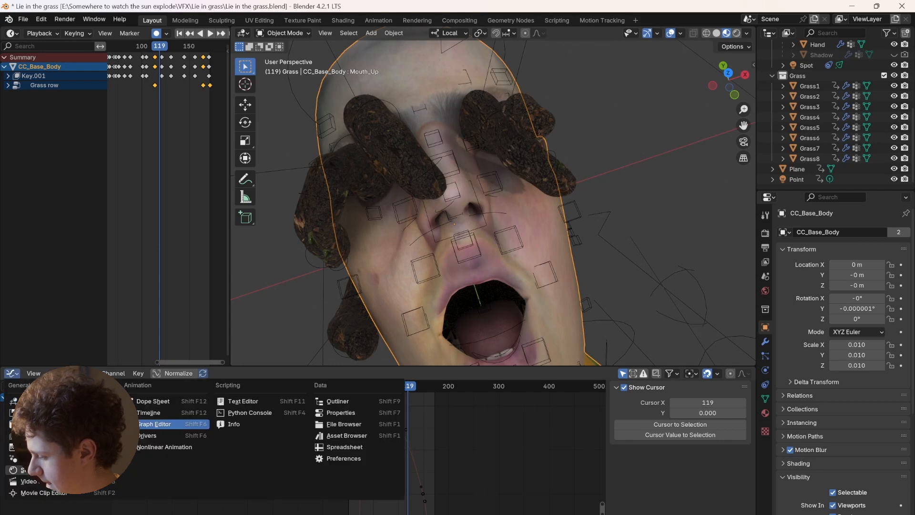
{"action": "left_click", "coordinate": [38, 458]}
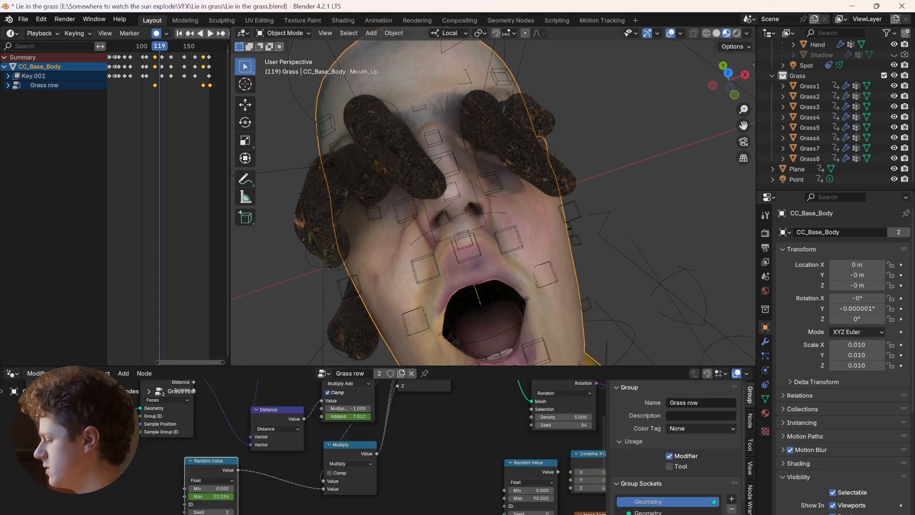
{"action": "scroll", "coordinate": [493, 205], "scroll_direction": "down", "scroll_amount": 8}
{"action": "scroll", "coordinate": [305, 448], "scroll_direction": "down", "scroll_amount": 14}
{"action": "middle_click_drag", "start_coordinate": [362, 439], "coordinate": [284, 463]}
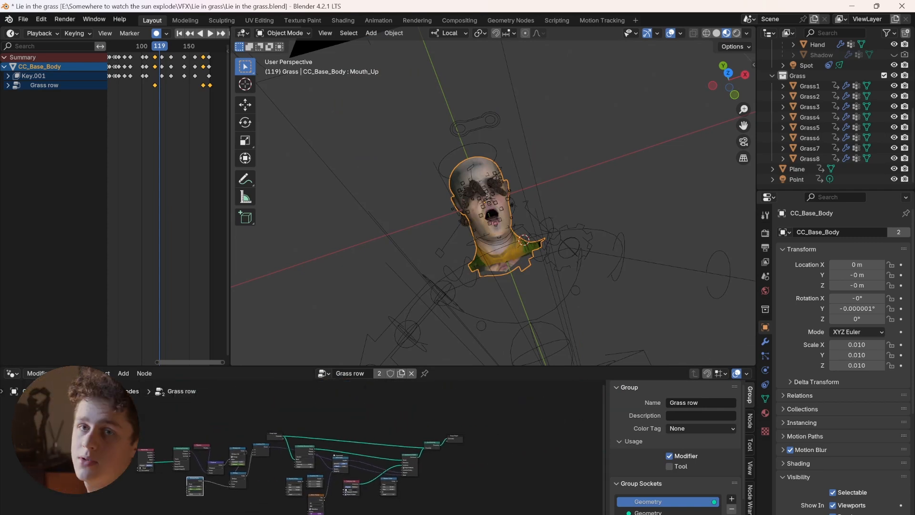
{"action": "scroll", "coordinate": [493, 203], "scroll_direction": "up", "scroll_amount": 6}
{"action": "key", "text": "space"}
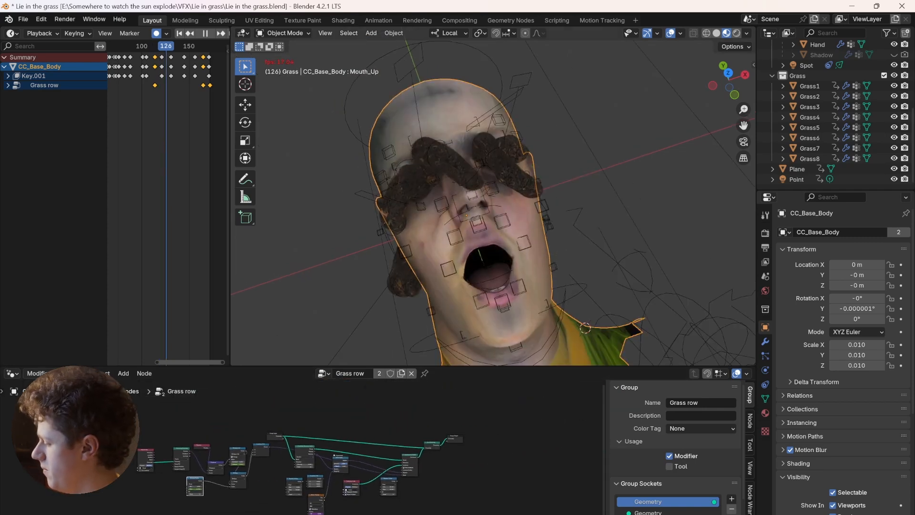
Stop playback and turn on viewport display for CC_Base_Body's Geometry Nodes modifier
{"action": "key", "text": "space"}
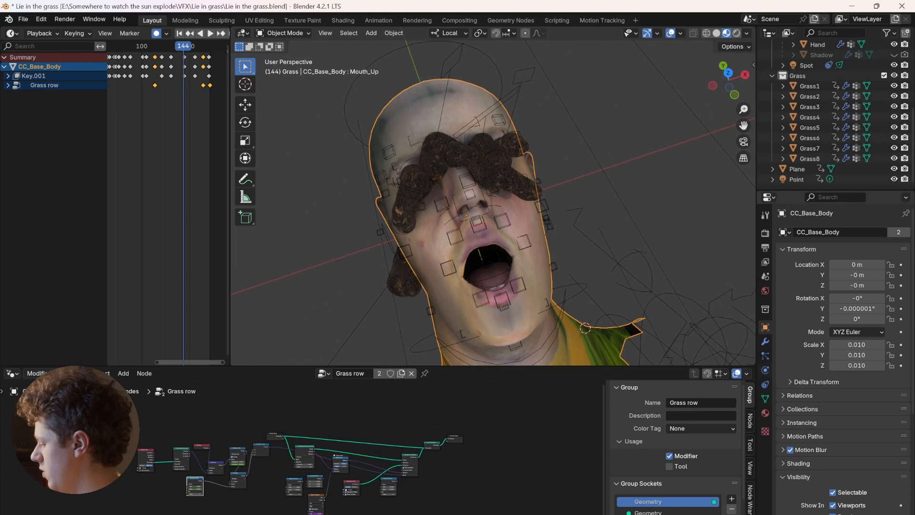
{"action": "left_click", "coordinate": [765, 398]}
{"action": "left_click", "coordinate": [765, 341]}
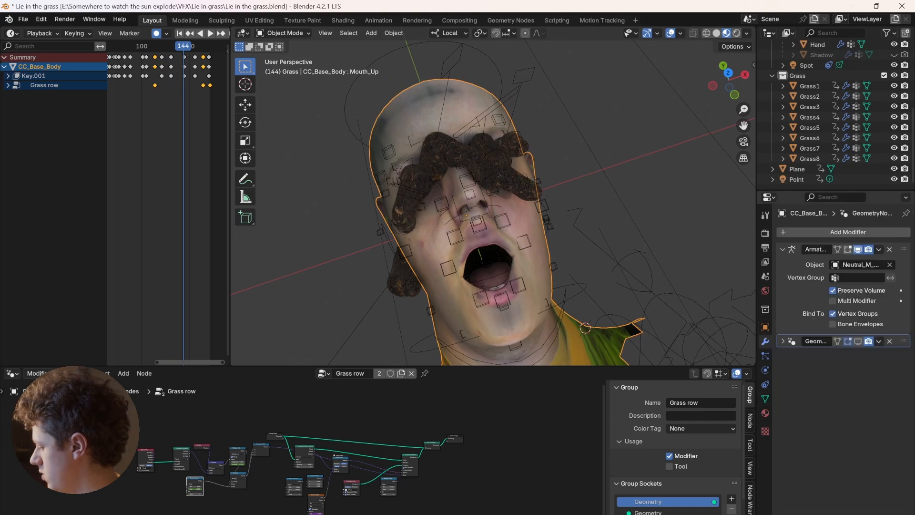
{"action": "left_click", "coordinate": [857, 341]}
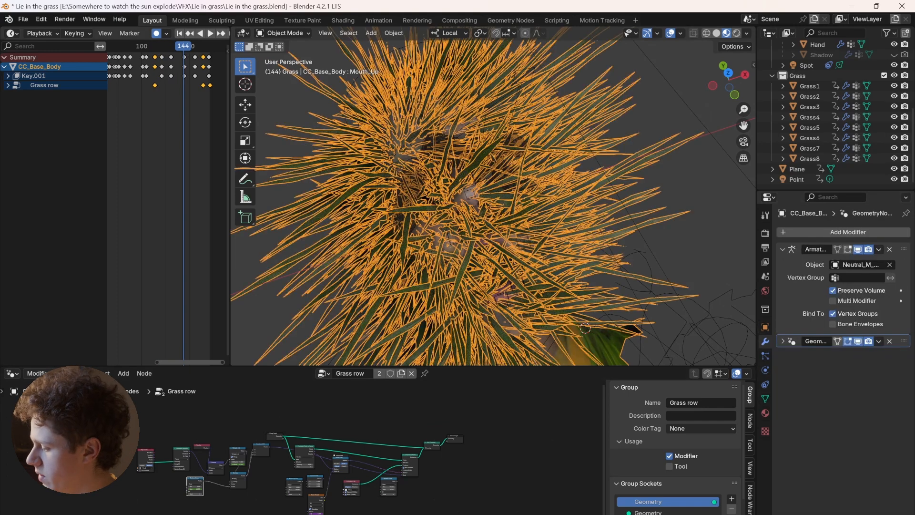
Rewind the animation to about frame 57 and examine the Geometry Proximity and Distance nodes against the early grass growth
{"action": "left_click_drag", "start_coordinate": [183, 46], "coordinate": [101, 46]}
{"action": "middle_click_drag", "start_coordinate": [138, 124], "coordinate": [164, 124]}
{"action": "scroll", "coordinate": [303, 457], "scroll_direction": "up", "scroll_amount": 12}
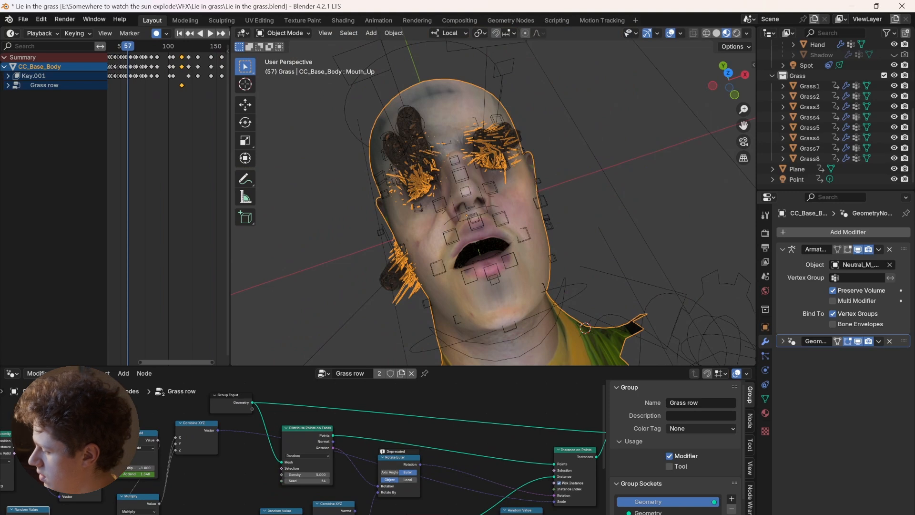
{"action": "key", "text": "space"}
{"action": "key", "text": "space"}
{"action": "middle_click_drag", "start_coordinate": [266, 458], "coordinate": [563, 440]}
{"action": "scroll", "coordinate": [397, 420], "scroll_direction": "up", "scroll_amount": 4}
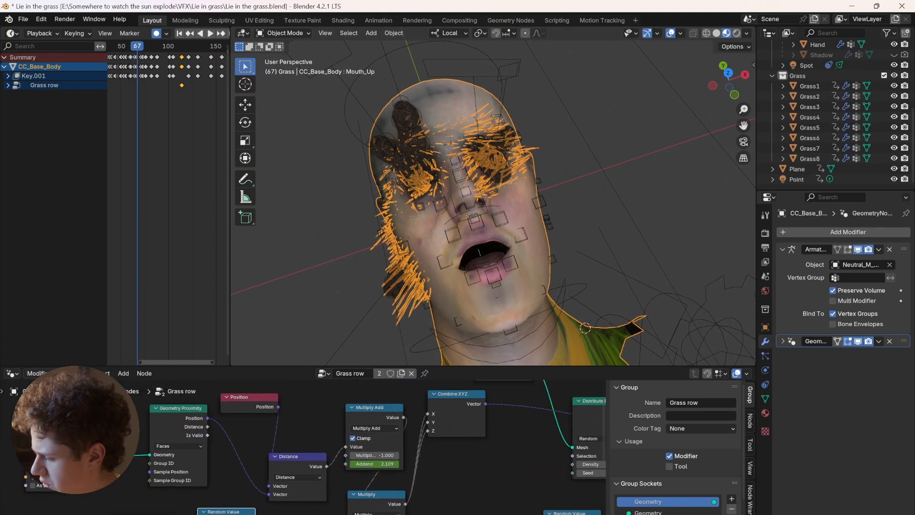
Select the Geometry Proximity node and move the Position node so it partly overlaps it
{"action": "scroll", "coordinate": [286, 458], "scroll_direction": "down", "scroll_amount": 1}
{"action": "left_click_drag", "start_coordinate": [91, 424], "coordinate": [86, 415]}
{"action": "left_click_drag", "start_coordinate": [197, 416], "coordinate": [193, 420]}
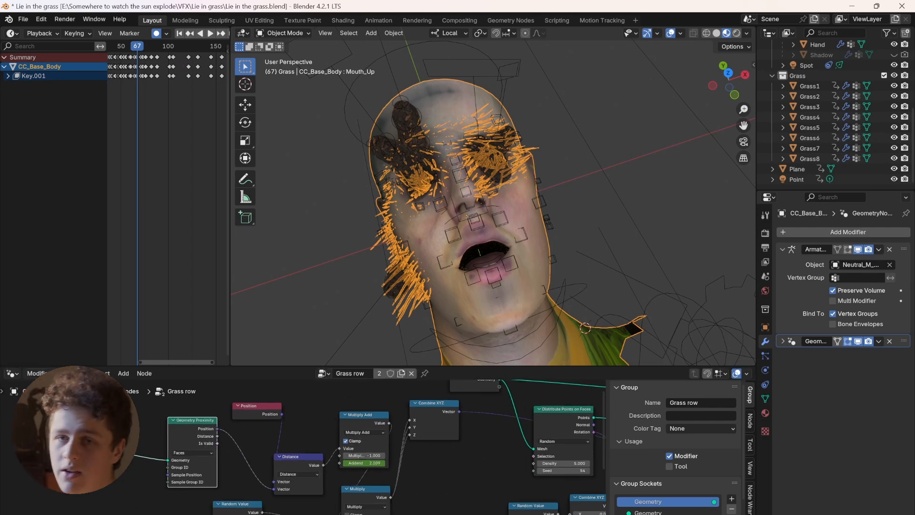
{"action": "left_click_drag", "start_coordinate": [254, 406], "coordinate": [229, 407]}
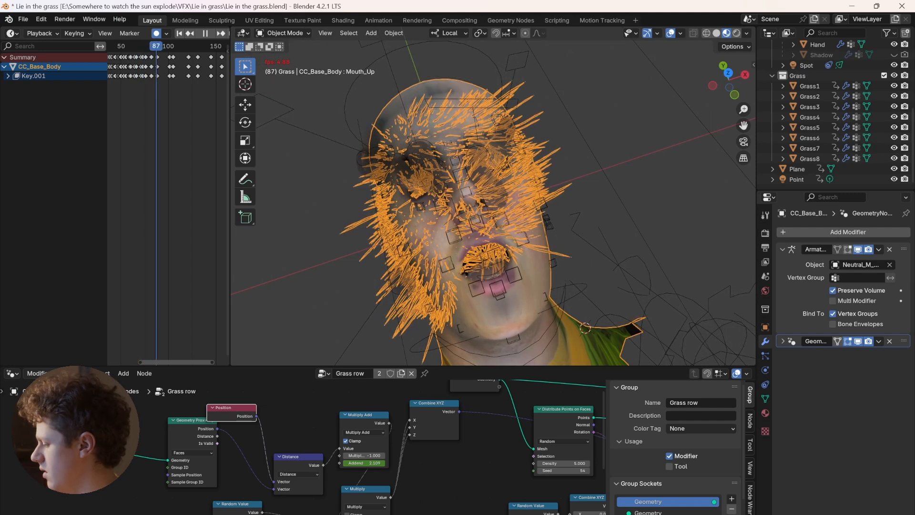
Pause the animation at frame 93 and examine the nodes from Multiply Add to Distribute Points on Faces and Rotate Euler
{"action": "key", "text": "space"}
{"action": "middle_click_drag", "start_coordinate": [429, 457], "coordinate": [437, 451]}
{"action": "scroll", "coordinate": [493, 202], "scroll_direction": "down", "scroll_amount": 6}
{"action": "scroll", "coordinate": [494, 203], "scroll_direction": "up", "scroll_amount": 5}
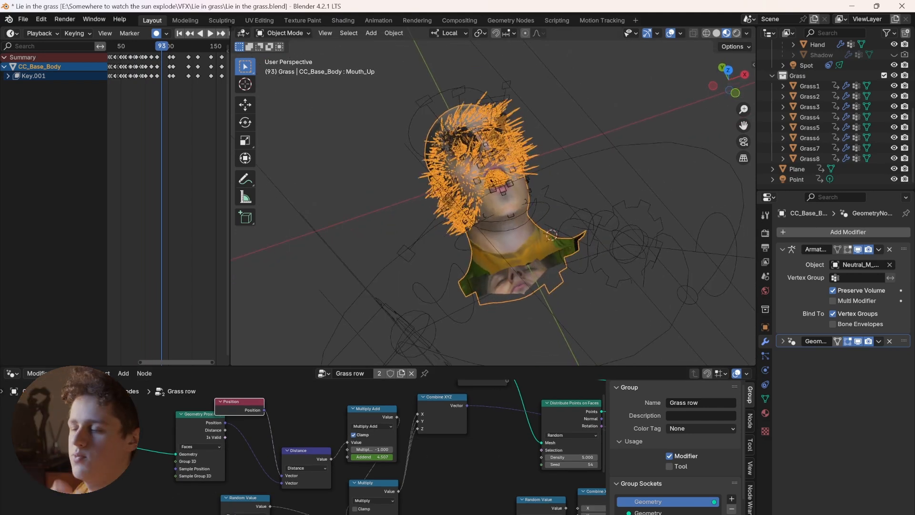
{"action": "scroll", "coordinate": [303, 447], "scroll_direction": "down", "scroll_amount": 1}
{"action": "middle_click_drag", "start_coordinate": [303, 447], "coordinate": [195, 469]}
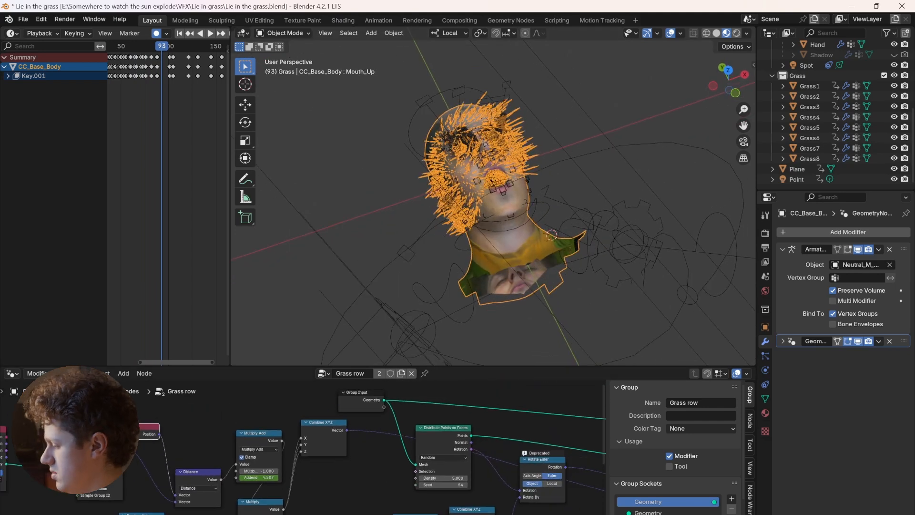
View the grass growth over the head up to about frame 168, then restart playback from the beginning
{"action": "key", "text": "space"}
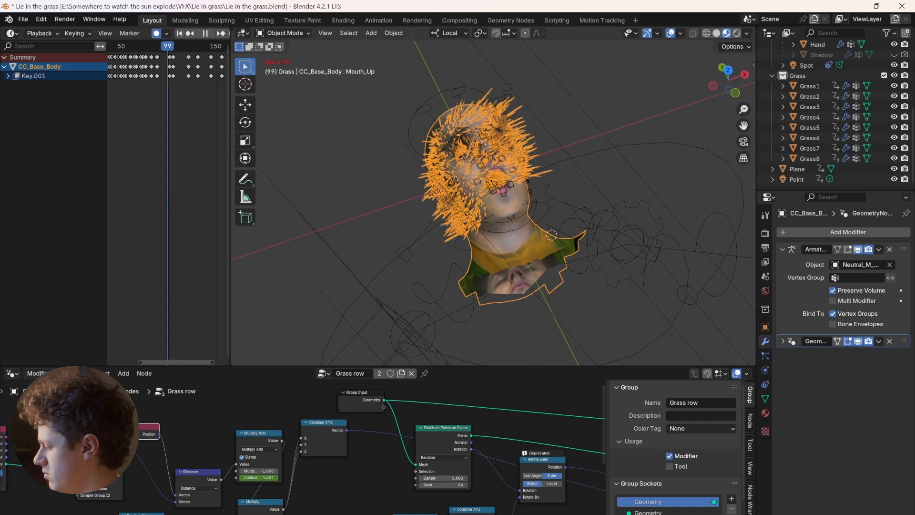
{"action": "key", "text": "space"}
{"action": "left_click_drag", "start_coordinate": [118, 46], "coordinate": [164, 47]}
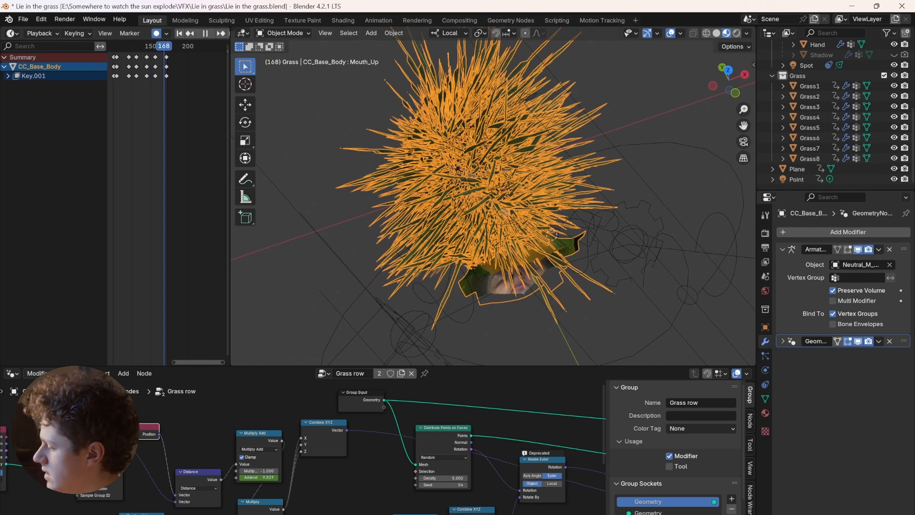
{"action": "key", "text": "shift+Left"}
{"action": "key", "text": "space"}
Examine the Random Value, Noise Texture and Collection Info nodes that feed the grass instances, then pause playback
{"action": "middle_click_drag", "start_coordinate": [372, 472], "coordinate": [326, 412]}
{"action": "middle_click_drag", "start_coordinate": [377, 467], "coordinate": [318, 456]}
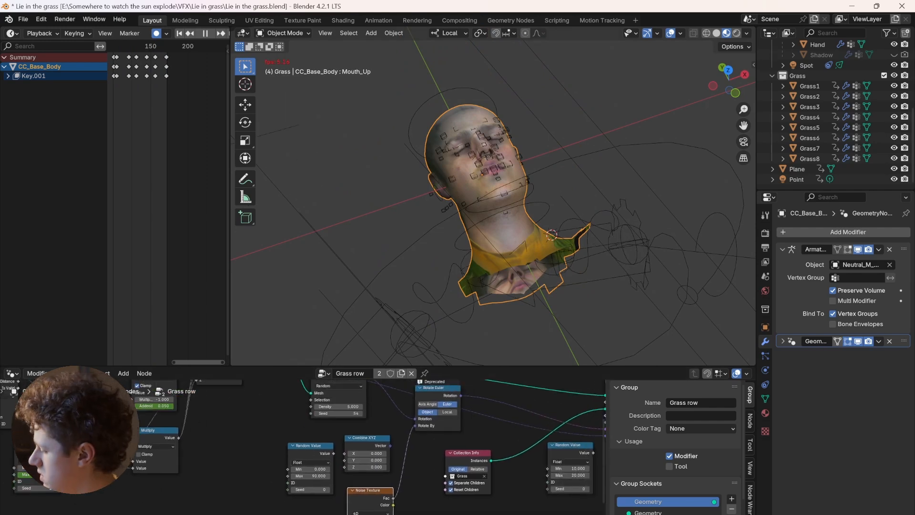
{"action": "key", "text": "space"}
Select the Grass5 blade, bring the grass blades into view and set the viewport to Solid shading
{"action": "left_click", "coordinate": [811, 128]}
{"action": "scroll", "coordinate": [525, 195], "scroll_direction": "down", "scroll_amount": 4}
{"action": "middle_click_drag", "start_coordinate": [458, 200], "coordinate": [580, 177], "text": "shift"}
{"action": "scroll", "coordinate": [581, 178], "scroll_direction": "up", "scroll_amount": 3}
{"action": "key", "text": "space"}
{"action": "left_click", "coordinate": [717, 33]}
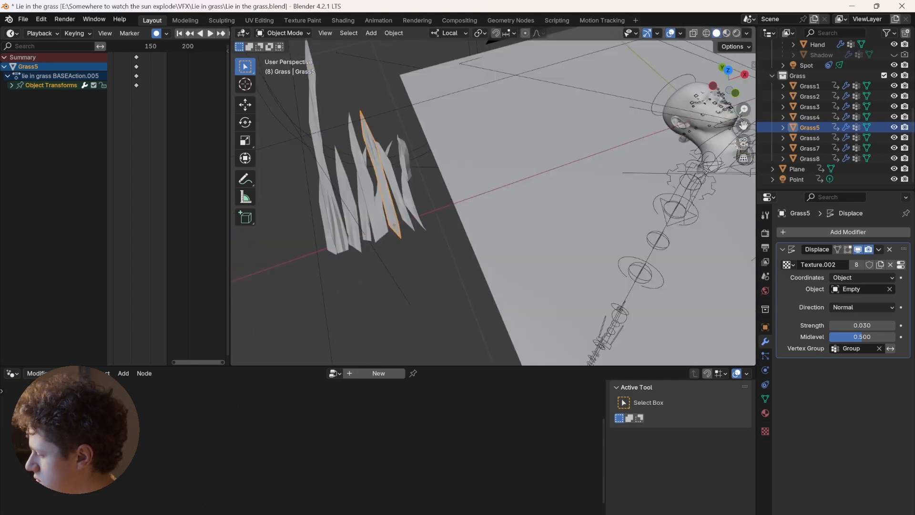
Play the animation with the grass blades seen up close, then deselect everything
{"action": "middle_click_drag", "start_coordinate": [429, 191], "coordinate": [543, 226], "text": "shift"}
{"action": "key", "text": "space"}
{"action": "scroll", "coordinate": [493, 196], "scroll_direction": "up", "scroll_amount": 3}
{"action": "key", "text": "space"}
{"action": "key", "text": "alt+a"}
Switch to DaVinci Resolve and play the composited grass shot on the timeline
{"action": "left_click", "coordinate": [597, 348]}
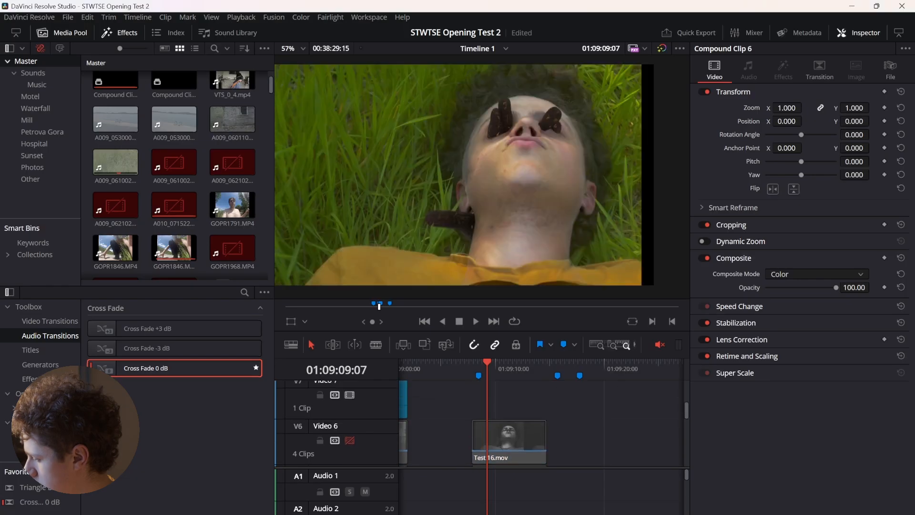
{"action": "key", "text": "space"}
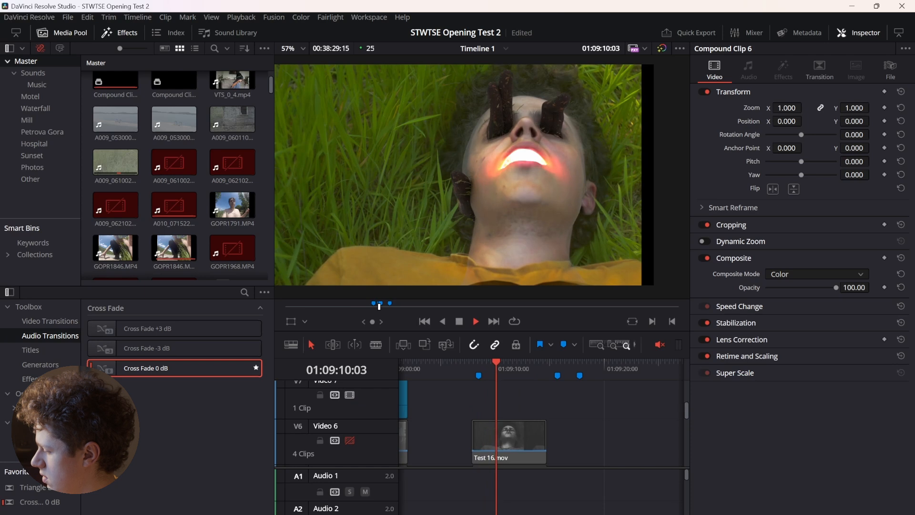
{"action": "key", "text": "space"}
Play the head render on Video 2 by itself with the Video 1 track temporarily disabled
{"action": "scroll", "coordinate": [477, 425], "scroll_direction": "down", "scroll_amount": 5}
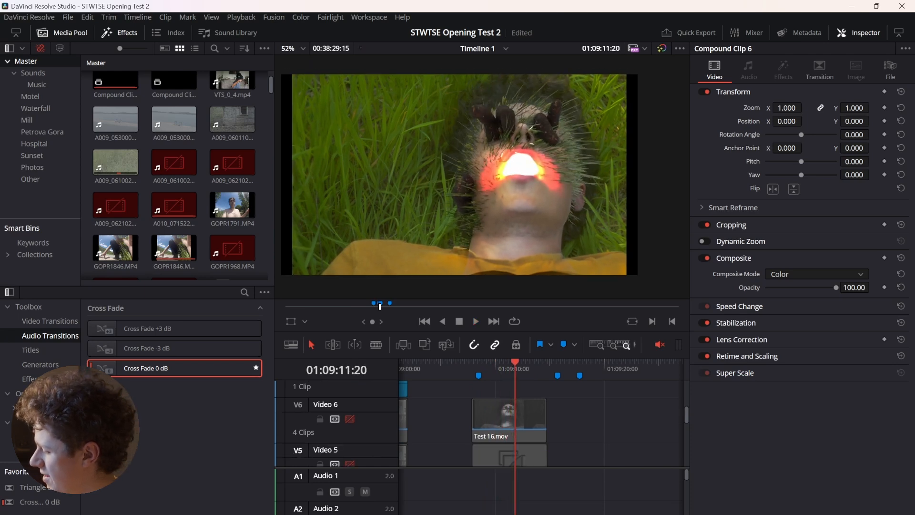
{"action": "middle_click_drag", "start_coordinate": [544, 420], "coordinate": [518, 411]}
{"action": "left_click", "coordinate": [350, 443]}
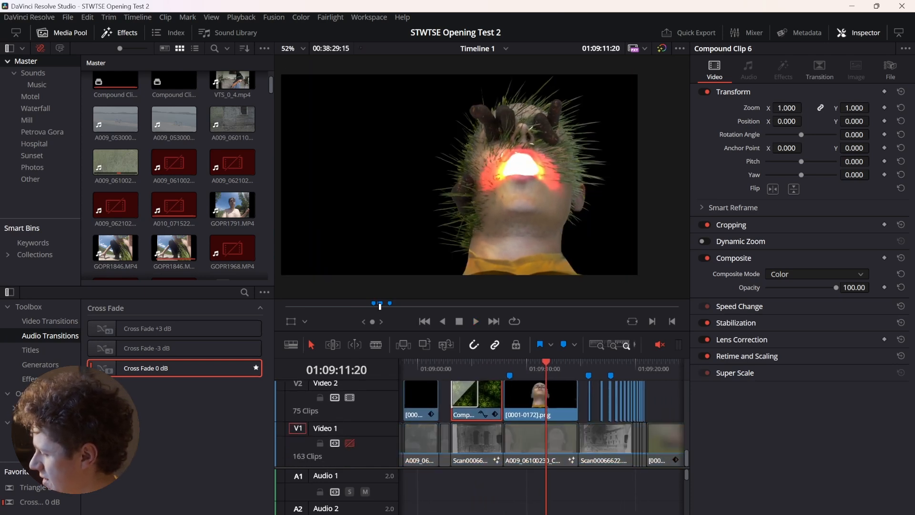
{"action": "key", "text": "shift+Up"}
{"action": "key", "text": "space"}
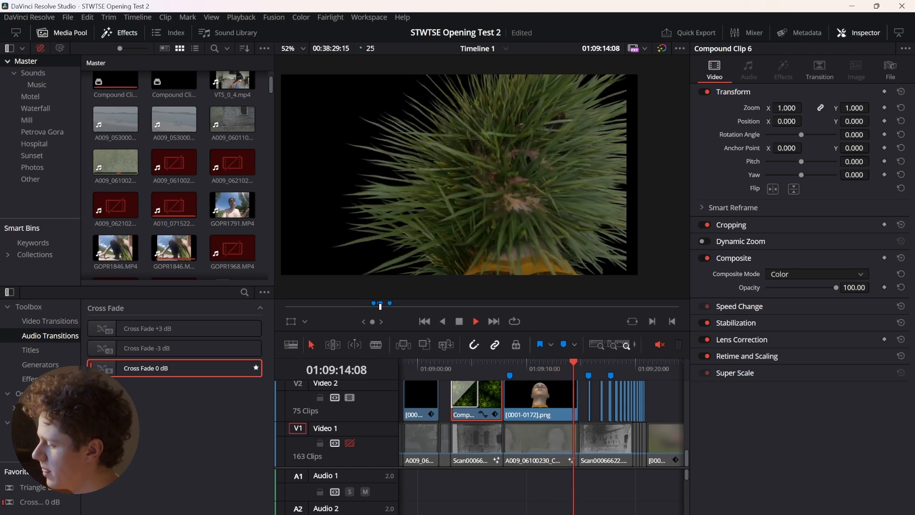
{"action": "left_click", "coordinate": [529, 368]}
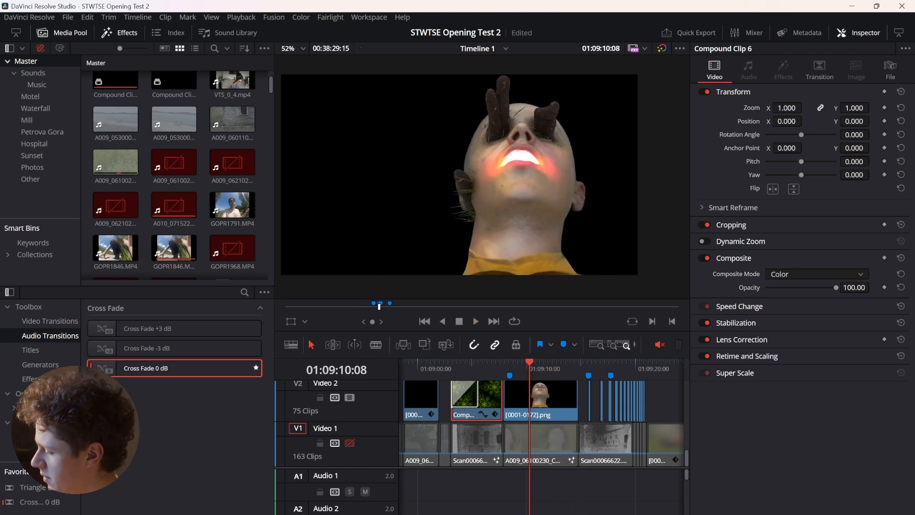
{"action": "left_click", "coordinate": [349, 442]}
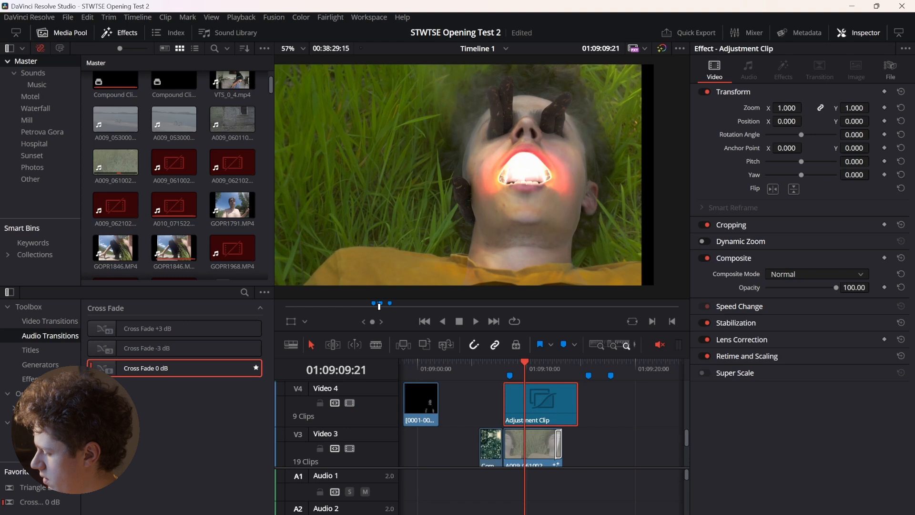
Open the Video 4 adjustment clip on the Color page and examine the Light Rays effects on nodes 02 and 03
{"action": "key", "text": "shift+6"}
{"action": "left_click_drag", "start_coordinate": [601, 267], "coordinate": [577, 232]}
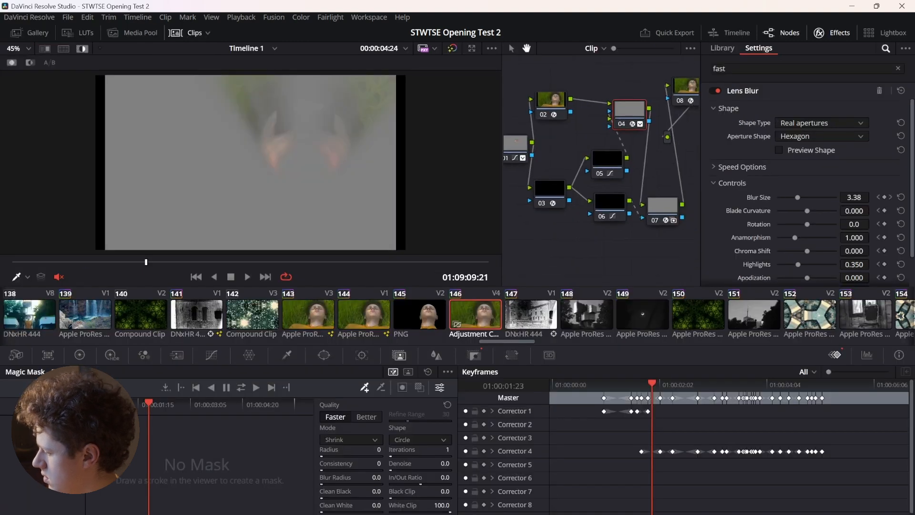
{"action": "left_click", "coordinate": [556, 108]}
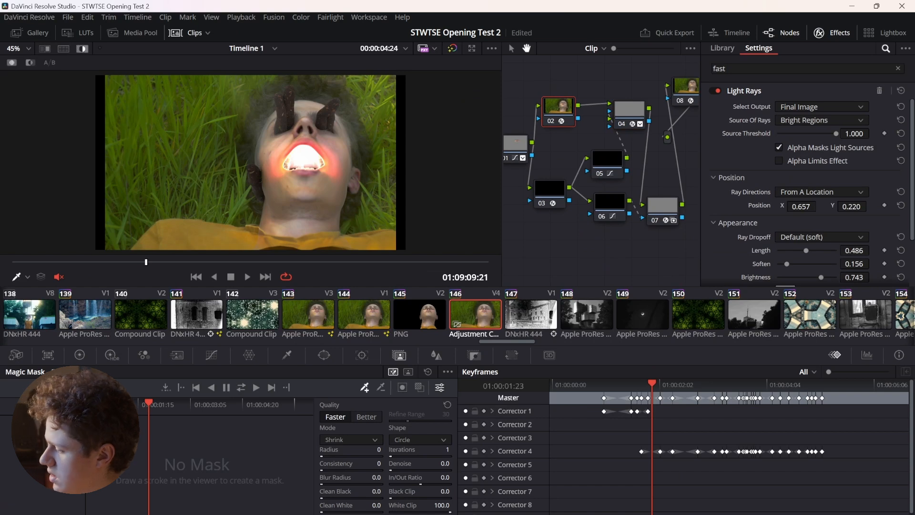
{"action": "left_click", "coordinate": [549, 191]}
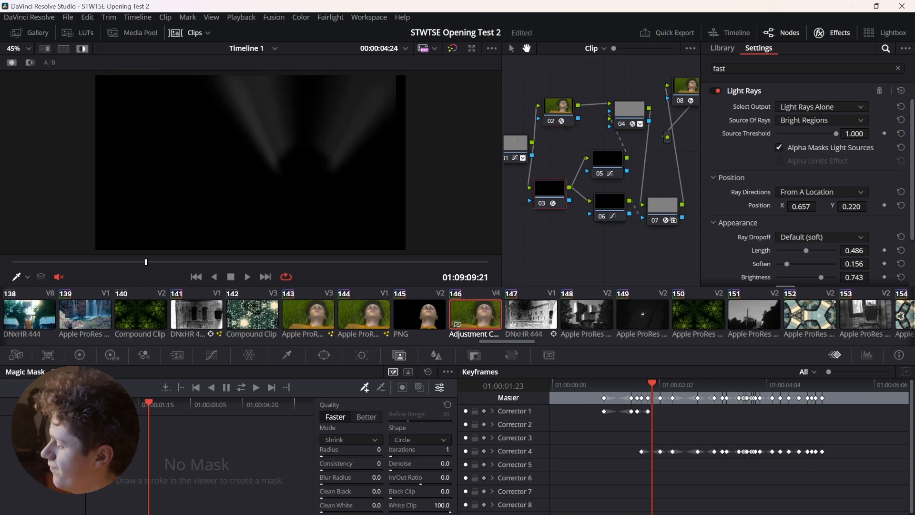
{"action": "key", "text": "space"}
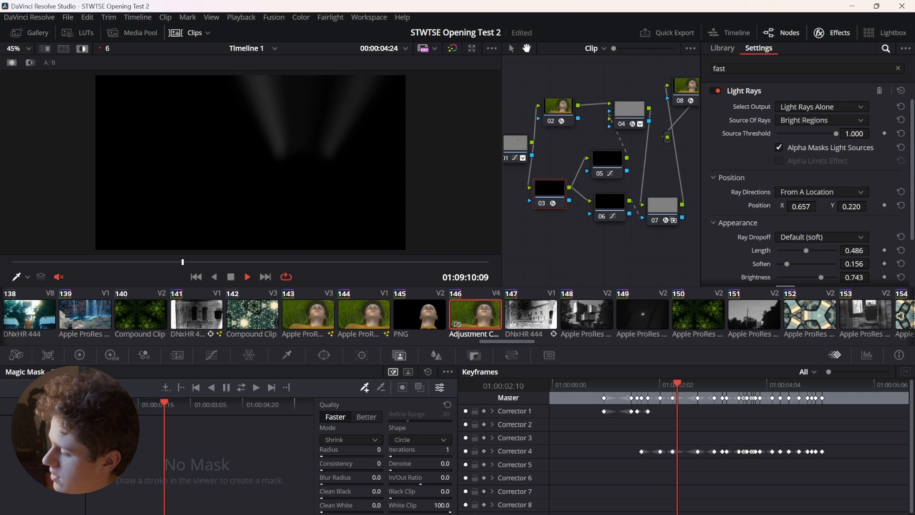
Examine node 05 and the Lens Blur effect on node 04 while playing the clip
{"action": "left_click", "coordinate": [608, 161]}
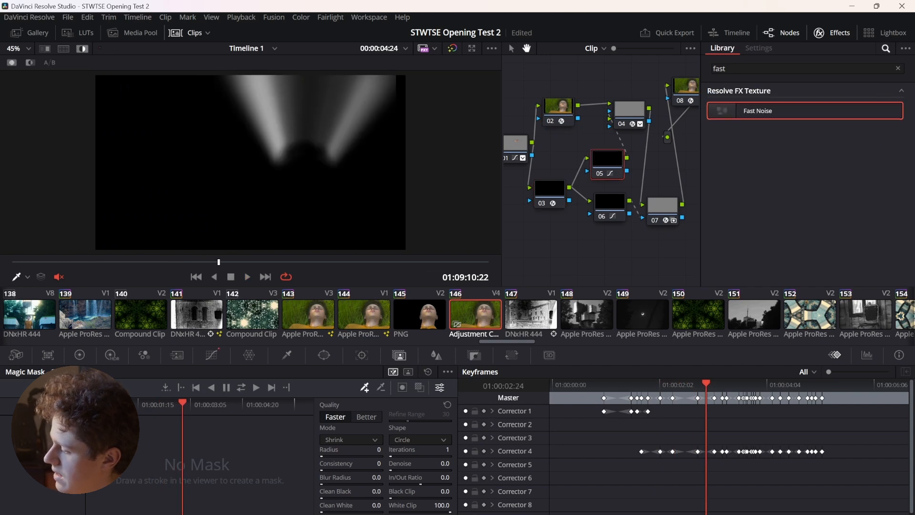
{"action": "left_click", "coordinate": [629, 111]}
{"action": "key", "text": "space"}
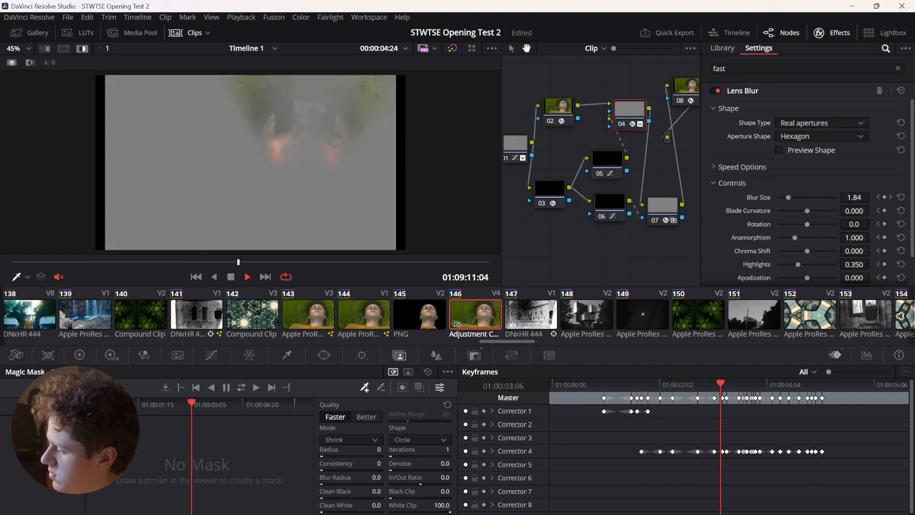
{"action": "key", "text": "space"}
Examine the Fast Noise settings on node 07 and bring the end of the node graph into view
{"action": "left_click", "coordinate": [663, 206]}
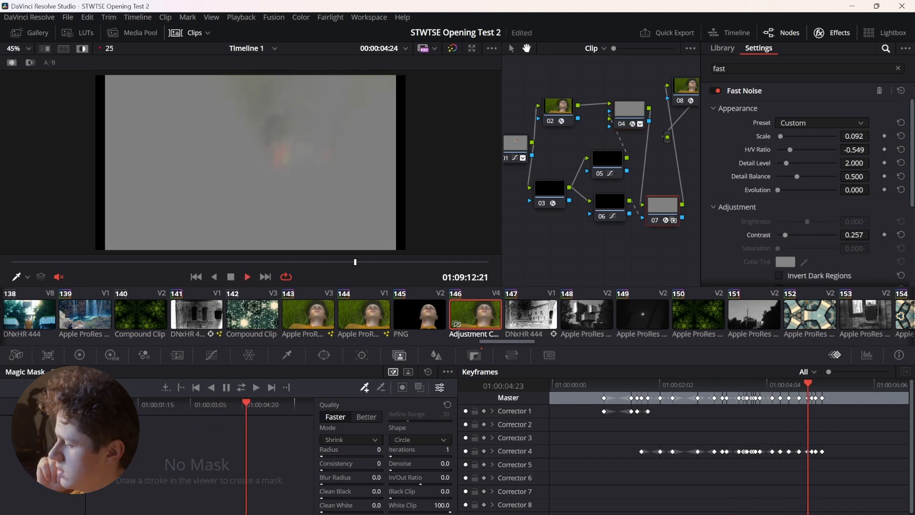
{"action": "key", "text": "space"}
{"action": "middle_click_drag", "start_coordinate": [629, 247], "coordinate": [578, 248]}
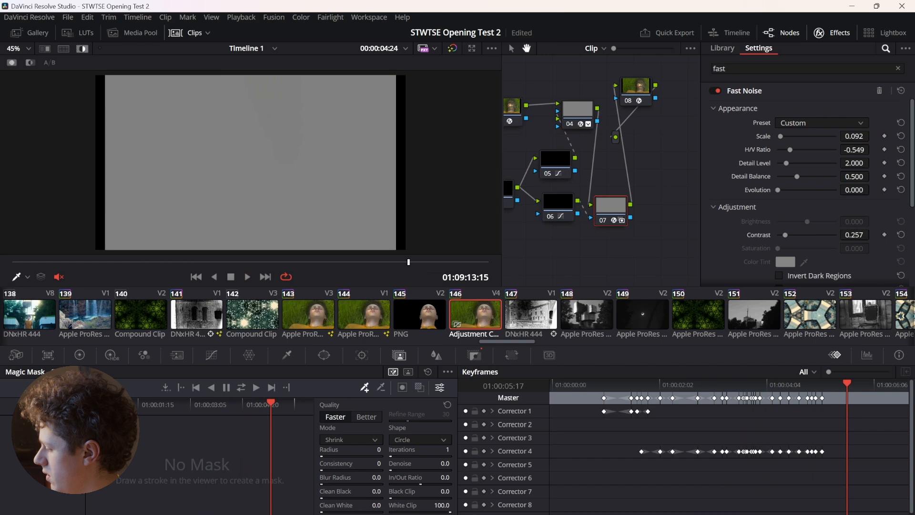
Select the Lens Distortion node 08 and play the clip from its start
{"action": "left_click", "coordinate": [636, 89]}
{"action": "left_click_drag", "start_coordinate": [408, 262], "coordinate": [13, 262]}
{"action": "key", "text": "space"}
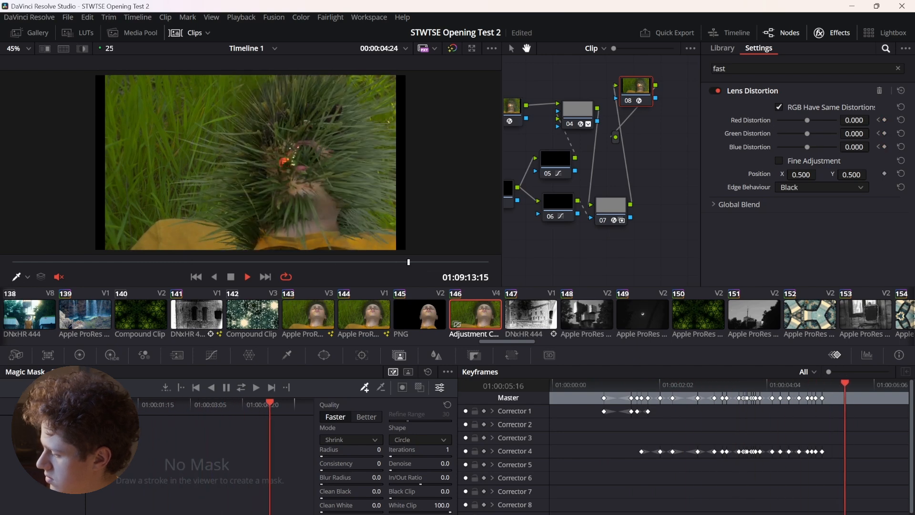
{"action": "key", "text": "space"}
Return to the Edit page, enable the Video 5 track and jump back to the marker at 01:09:08:12
{"action": "key", "text": "shift+4"}
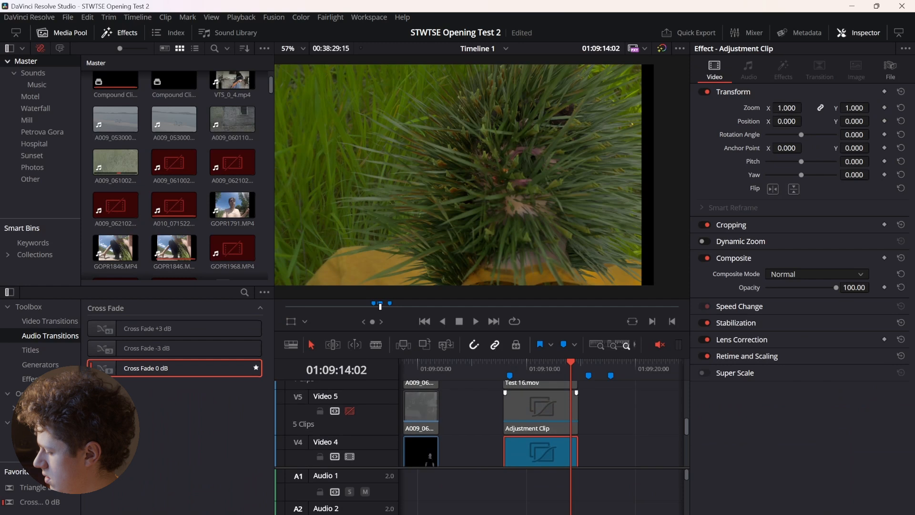
{"action": "left_click", "coordinate": [350, 411]}
{"action": "key", "text": "shift+Up"}
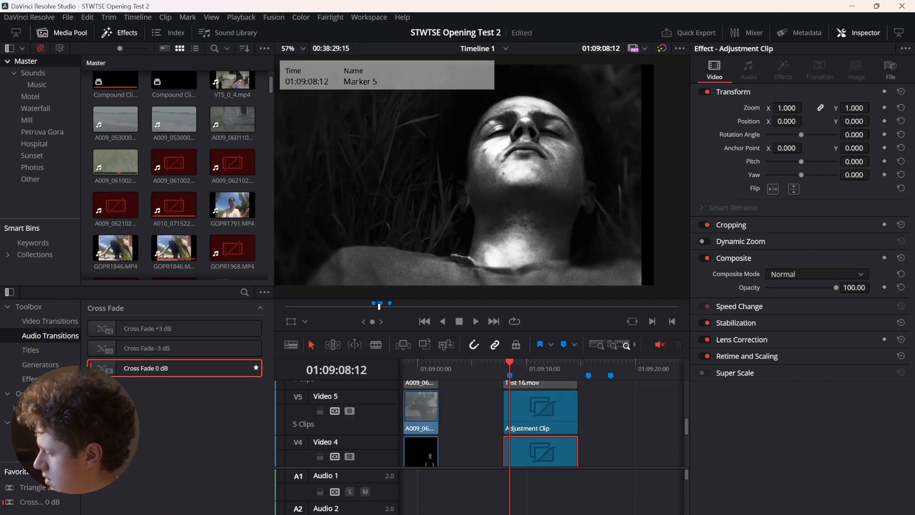
Play the grass shot with the Video 5 adjustment clip applied and bring the Video 6 track into view
{"action": "key", "text": "space"}
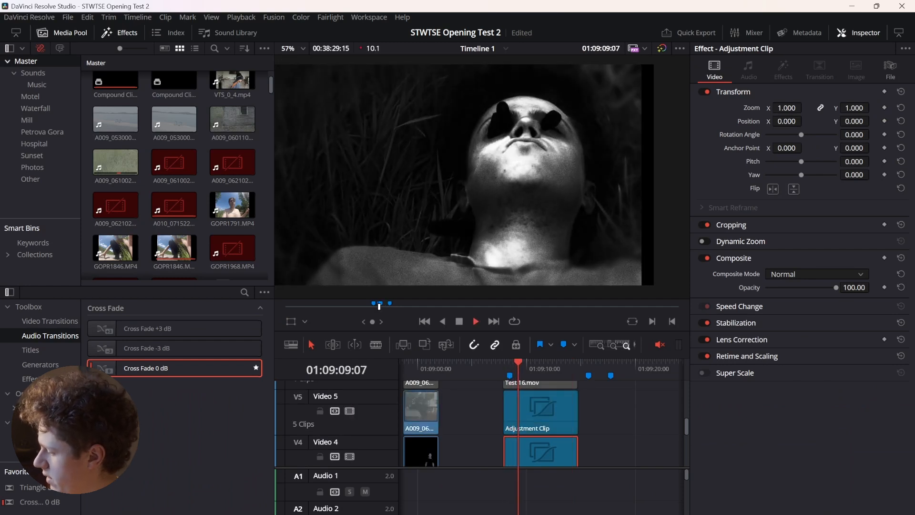
{"action": "key", "text": "space"}
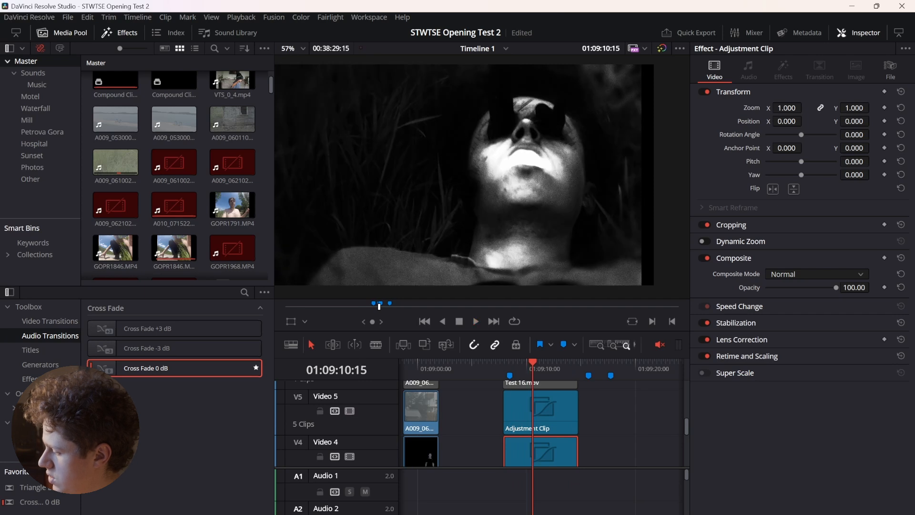
{"action": "key", "text": "space"}
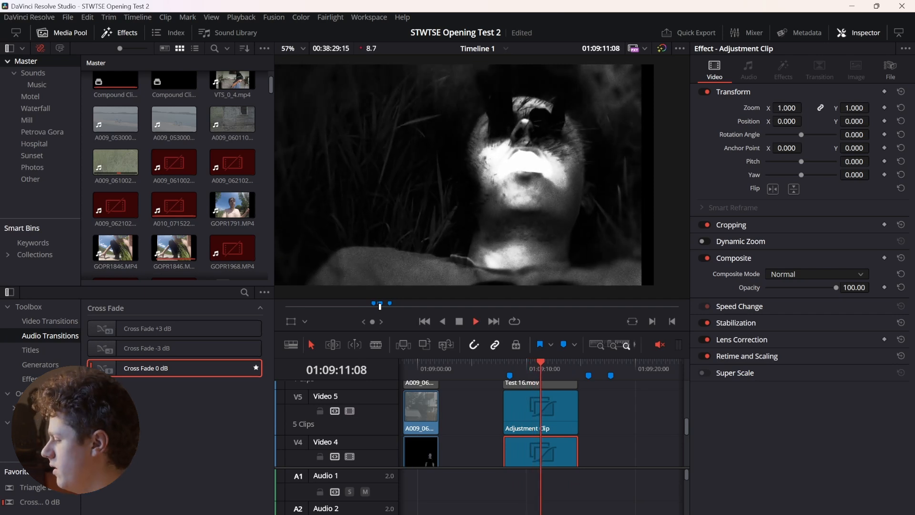
{"action": "scroll", "coordinate": [477, 424], "scroll_direction": "up", "scroll_amount": 1}
{"action": "scroll", "coordinate": [477, 424], "scroll_direction": "up", "scroll_amount": 1}
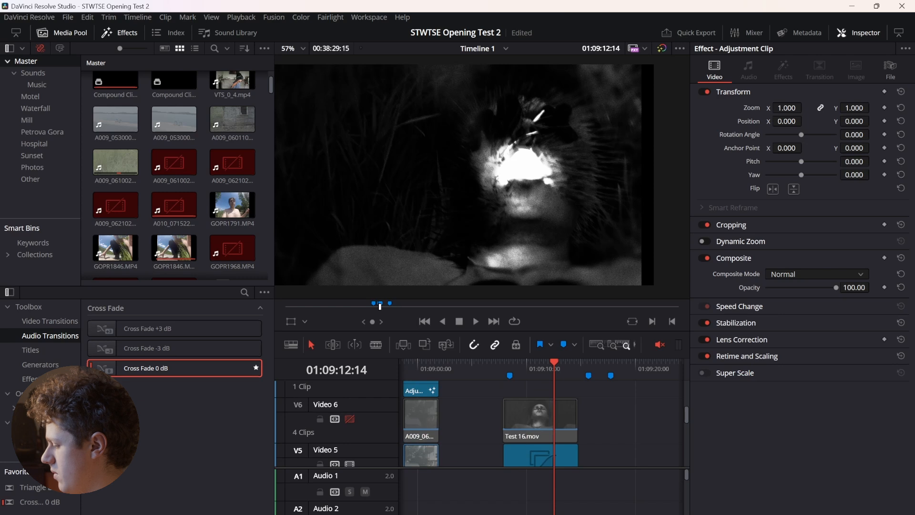
Enable the Video 6 track, jump back to the marker at the start of the grass shot and play it
{"action": "scroll", "coordinate": [476, 424], "scroll_direction": "up", "scroll_amount": 1}
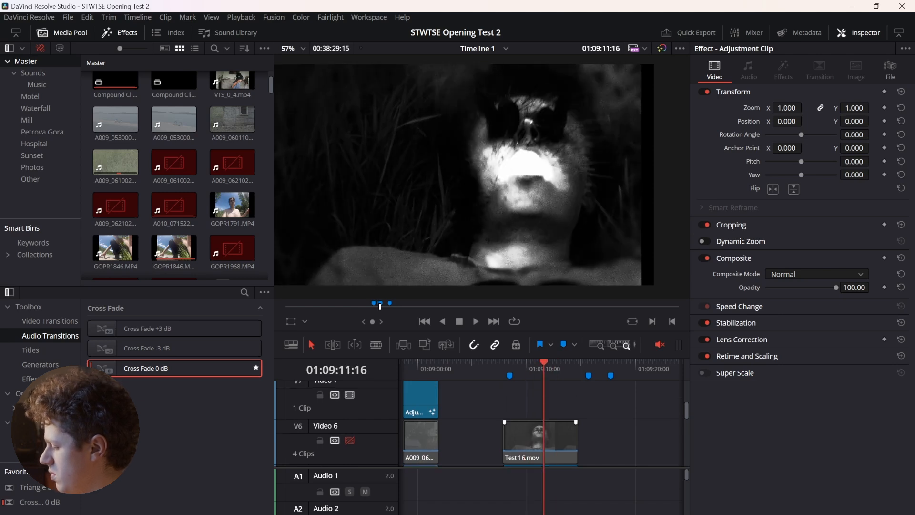
{"action": "left_click", "coordinate": [349, 440]}
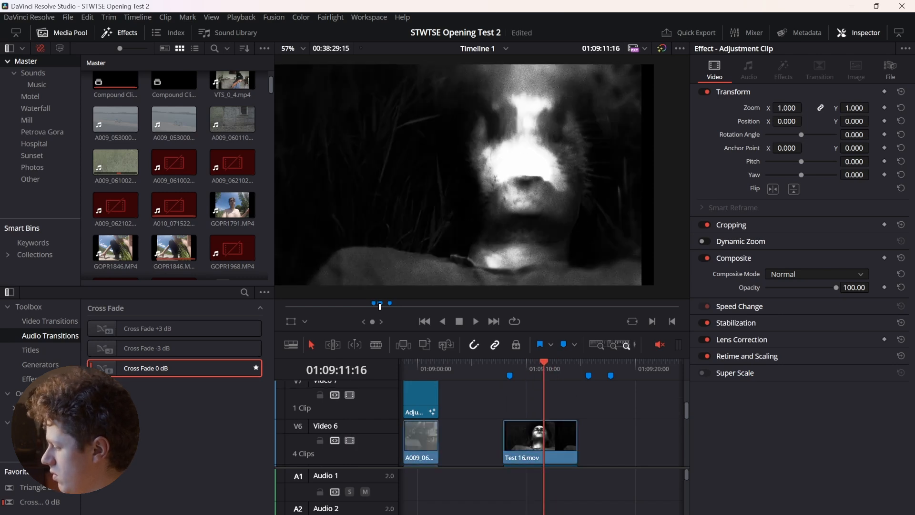
{"action": "left_click", "coordinate": [509, 376]}
{"action": "key", "text": "space"}
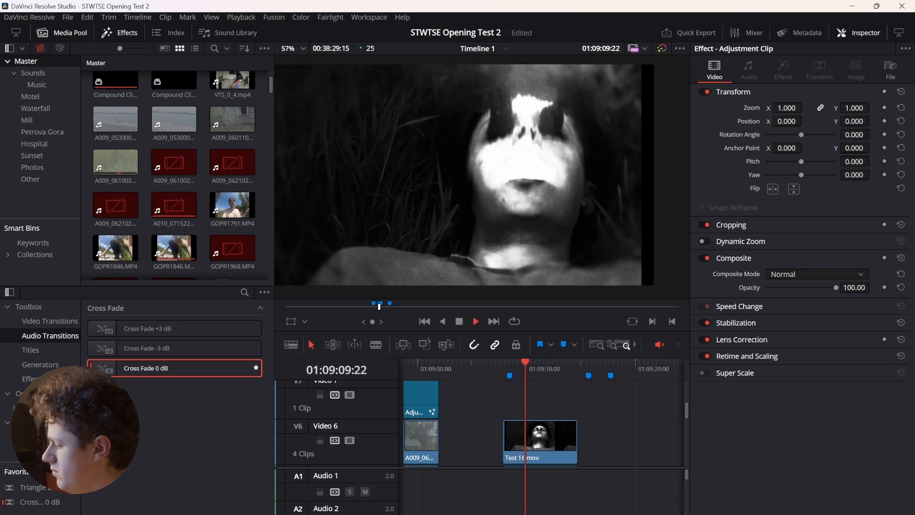
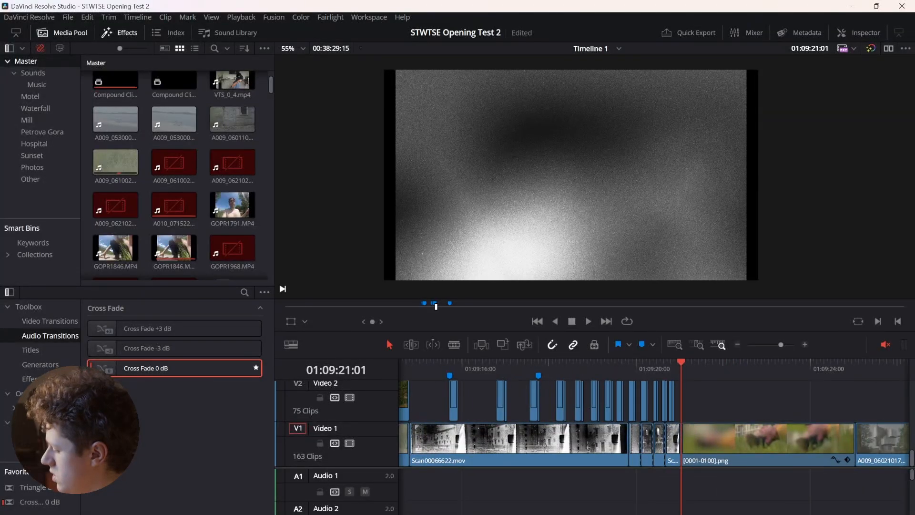
Check the [0001-0100].png clip in the timeline, switch to Blender, close the render window and examine the body lying over the grass field
{"action": "scroll", "coordinate": [653, 429], "scroll_direction": "up", "scroll_amount": 5}
{"action": "scroll", "coordinate": [653, 429], "scroll_direction": "down", "scroll_amount": 5}
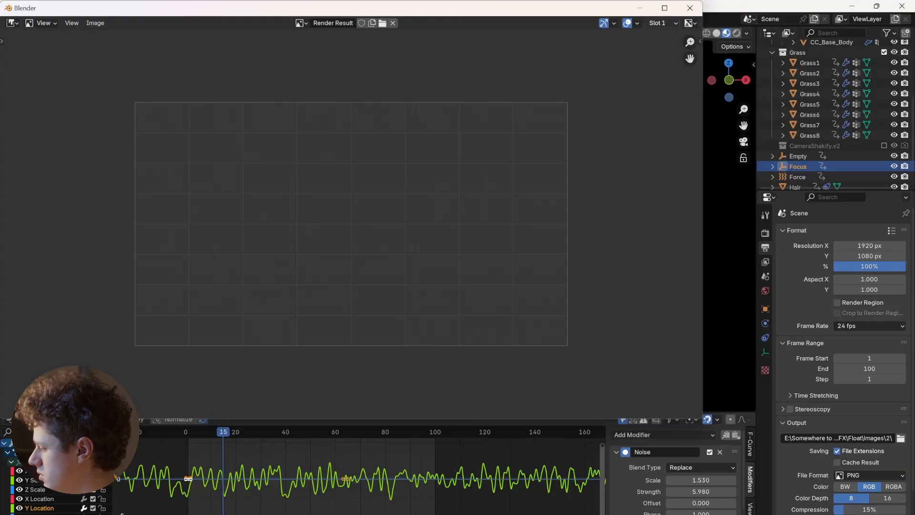
{"action": "key", "text": "Escape"}
{"action": "middle_click_drag", "start_coordinate": [505, 200], "coordinate": [506, 219]}
{"action": "scroll", "coordinate": [505, 238], "scroll_direction": "down", "scroll_amount": 4}
{"action": "scroll", "coordinate": [505, 228], "scroll_direction": "up", "scroll_amount": 6}
{"action": "scroll", "coordinate": [506, 229], "scroll_direction": "down", "scroll_amount": 6}
{"action": "scroll", "coordinate": [410, 286], "scroll_direction": "up", "scroll_amount": 4}
{"action": "scroll", "coordinate": [505, 219], "scroll_direction": "down", "scroll_amount": 4}
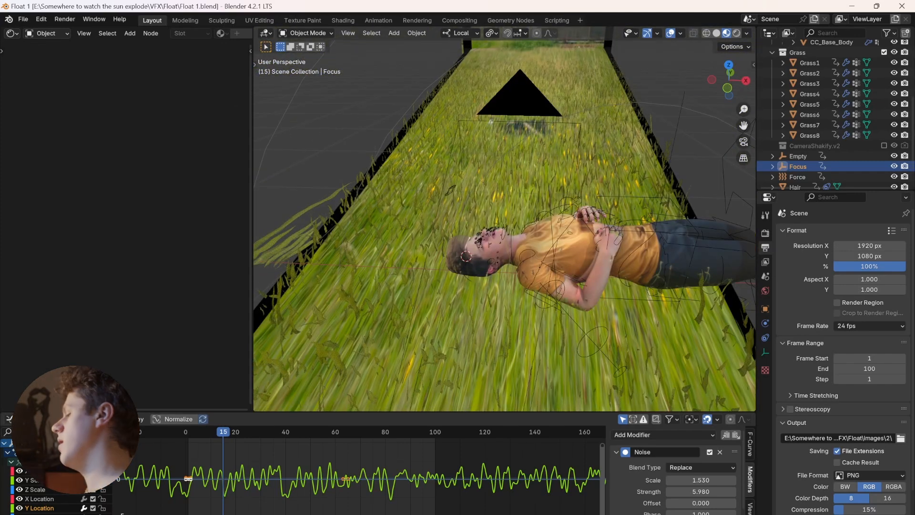
Select the grass ground plane and show its Grass row geometry nodes modifier
{"action": "scroll", "coordinate": [504, 219], "scroll_direction": "down", "scroll_amount": 2}
{"action": "left_click", "coordinate": [458, 305]}
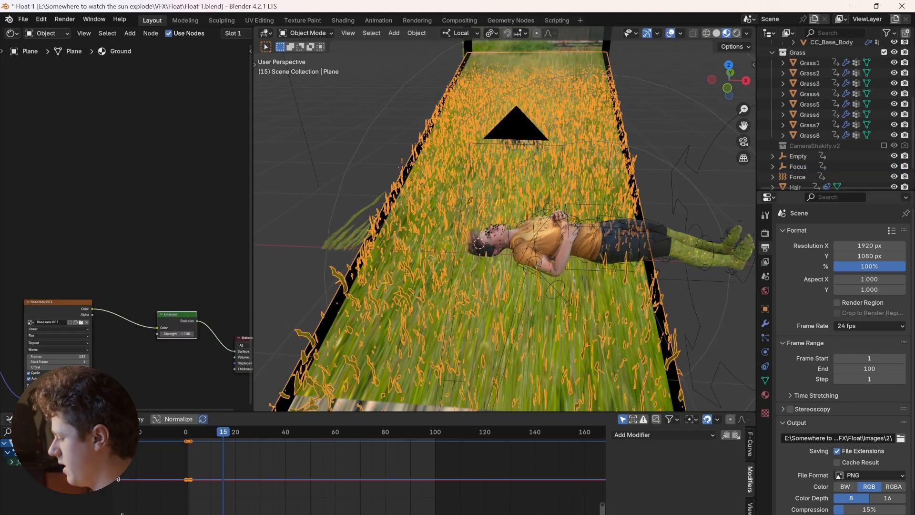
{"action": "left_click", "coordinate": [765, 380]}
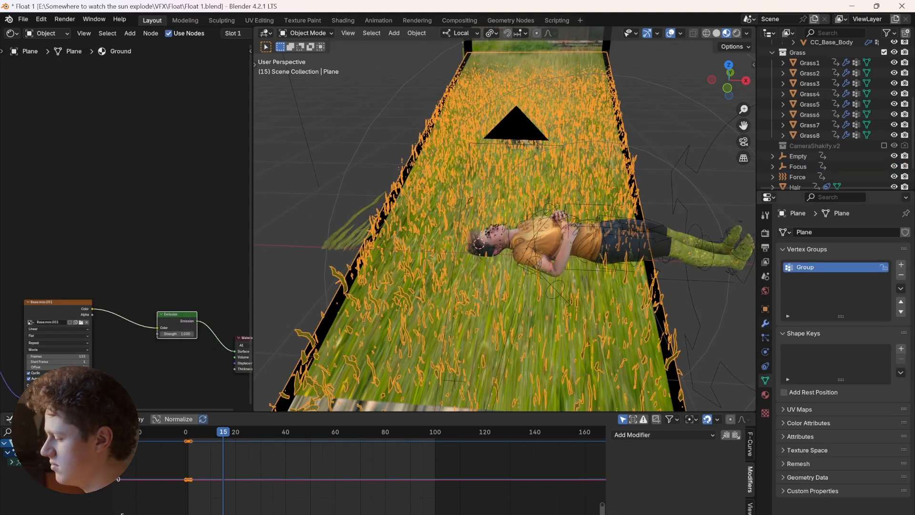
{"action": "left_click", "coordinate": [764, 309]}
{"action": "left_click", "coordinate": [764, 323]}
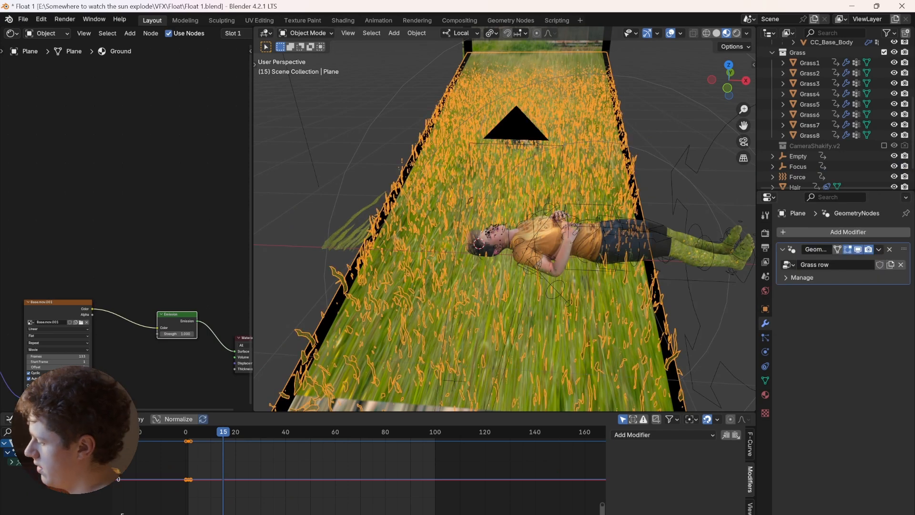
Examine how the grass is spread over the plane from above, then return to the camera view
{"action": "middle_click_drag", "start_coordinate": [534, 201], "coordinate": [491, 252]}
{"action": "middle_click_drag", "start_coordinate": [572, 167], "coordinate": [381, 310], "text": "shift"}
{"action": "scroll", "coordinate": [477, 238], "scroll_direction": "down", "scroll_amount": 3}
{"action": "middle_click_drag", "start_coordinate": [500, 176], "coordinate": [403, 314], "text": "shift"}
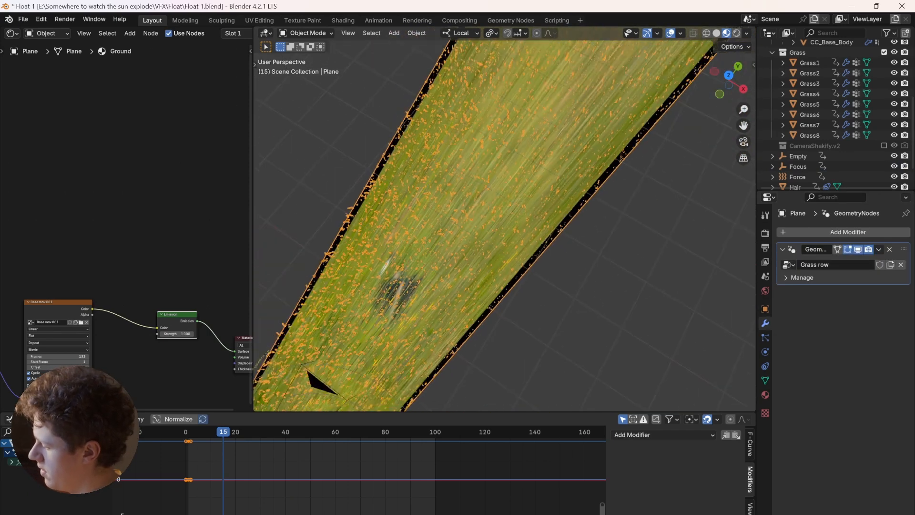
{"action": "scroll", "coordinate": [504, 219], "scroll_direction": "down", "scroll_amount": 5}
{"action": "key", "text": "KP_0"}
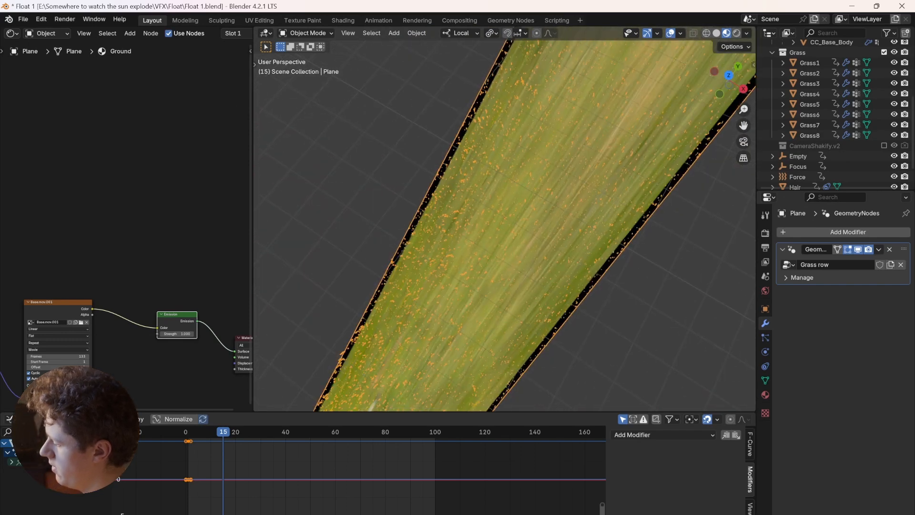
{"action": "scroll", "coordinate": [505, 219], "scroll_direction": "up", "scroll_amount": 4}
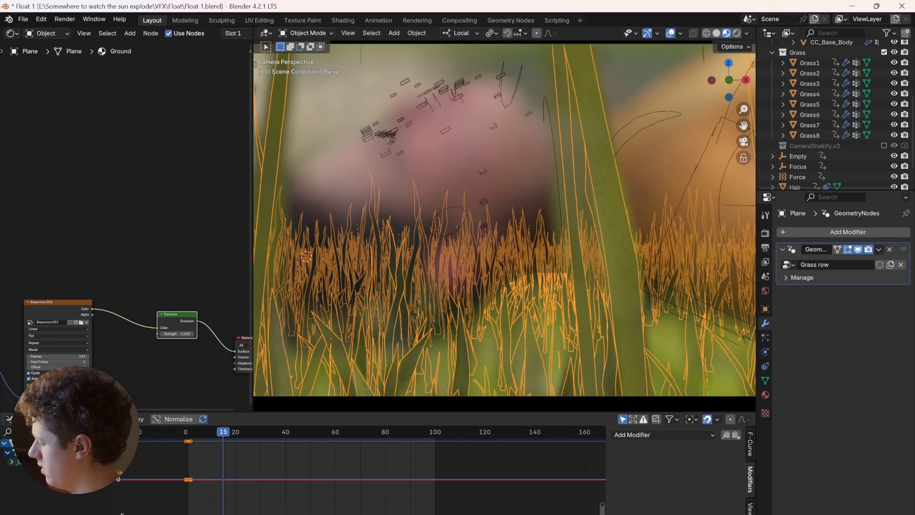
Select the camera and turn off its depth of field
{"action": "left_click", "coordinate": [619, 396]}
{"action": "left_click", "coordinate": [765, 352]}
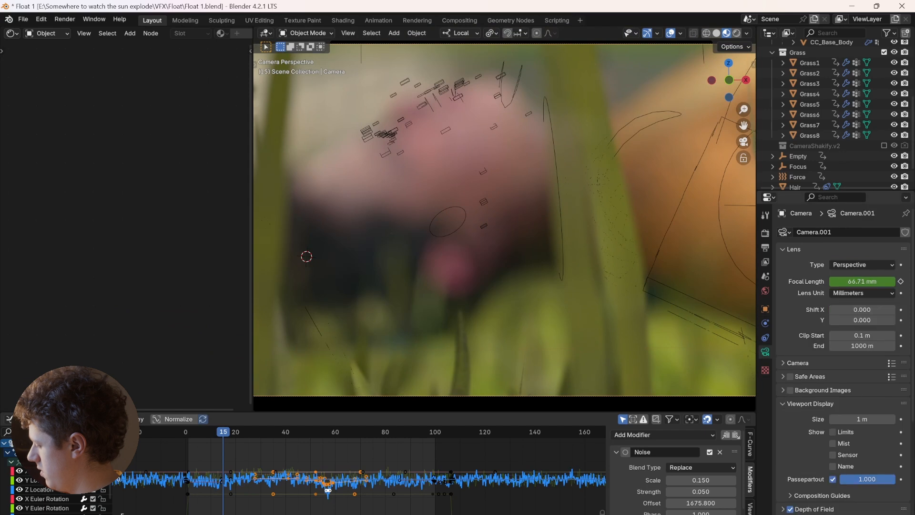
{"action": "scroll", "coordinate": [841, 343], "scroll_direction": "down", "scroll_amount": 6}
{"action": "left_click", "coordinate": [790, 380]}
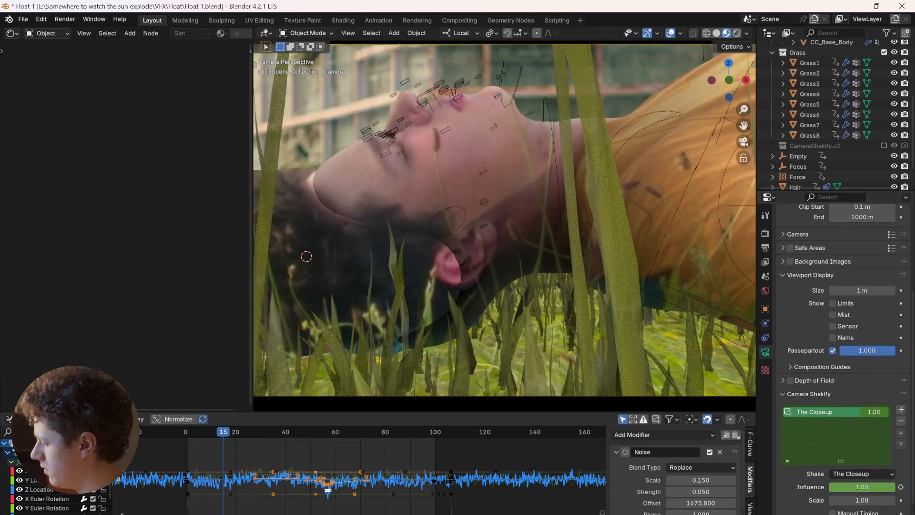
Play a few frames through the camera and try to remove The Closeup shake from its Camera Shakify list
{"action": "scroll", "coordinate": [504, 220], "scroll_direction": "down", "scroll_amount": 5}
{"action": "key", "text": "space"}
{"action": "key", "text": "space"}
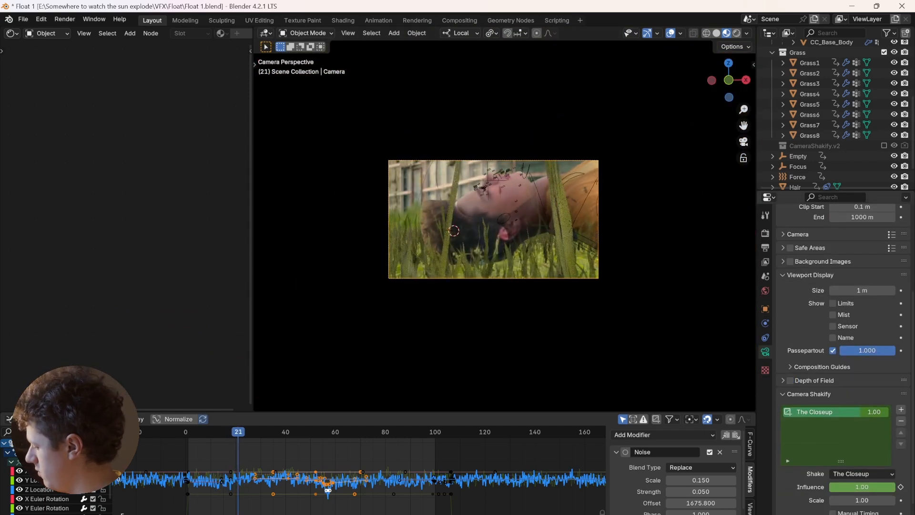
{"action": "scroll", "coordinate": [853, 456], "scroll_direction": "down", "scroll_amount": 2}
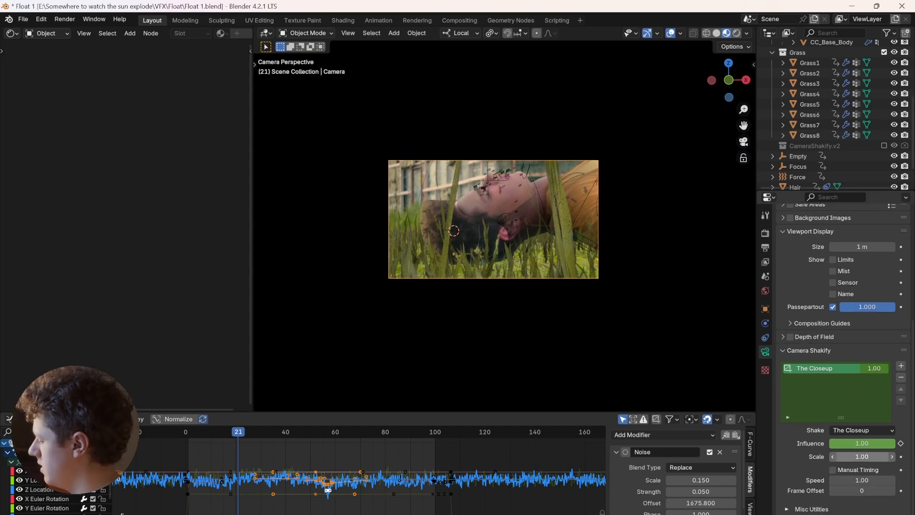
{"action": "left_click", "coordinate": [901, 377]}
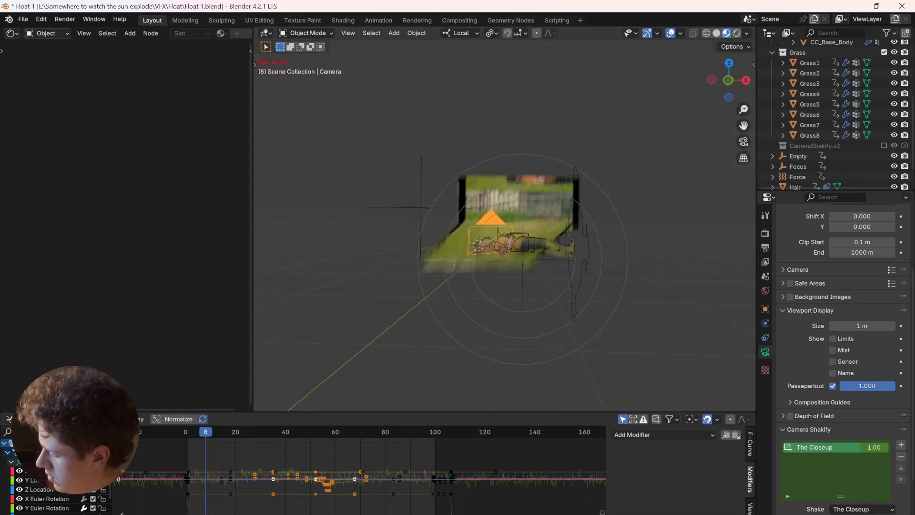
Switch the viewport to solid shading and play the floating body animation from outside the camera
{"action": "key", "text": "z"}
{"action": "scroll", "coordinate": [504, 226], "scroll_direction": "up", "scroll_amount": 5}
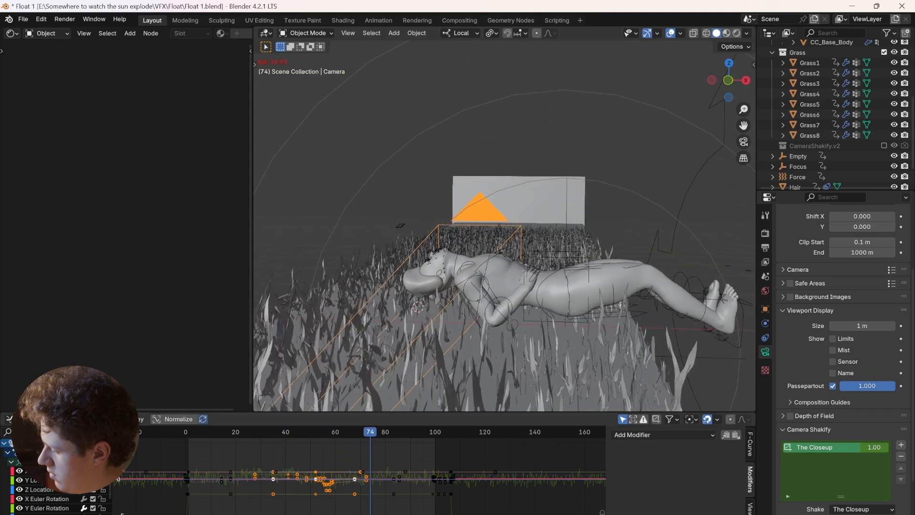
{"action": "key", "text": "space"}
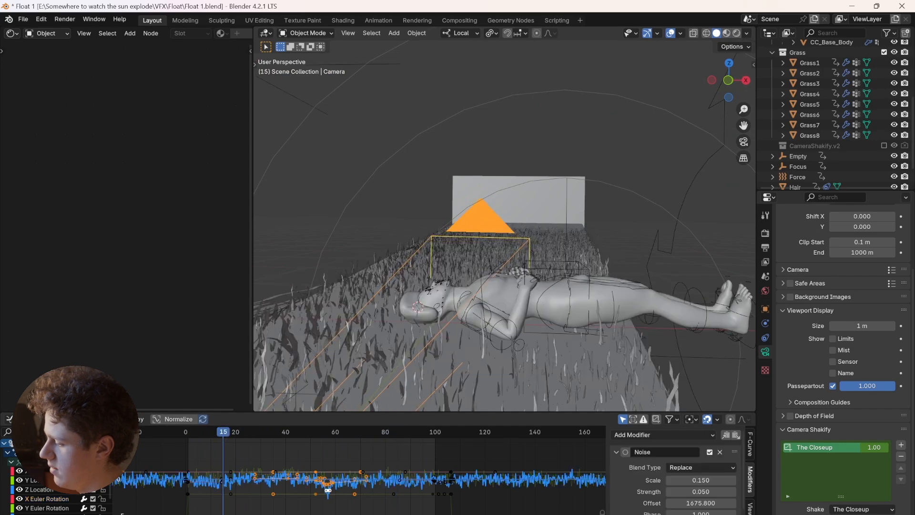
Select the ground plane and play its grass growth from outside and through the camera
{"action": "left_click", "coordinate": [344, 324]}
{"action": "key", "text": "space"}
{"action": "scroll", "coordinate": [504, 227], "scroll_direction": "down", "scroll_amount": 4}
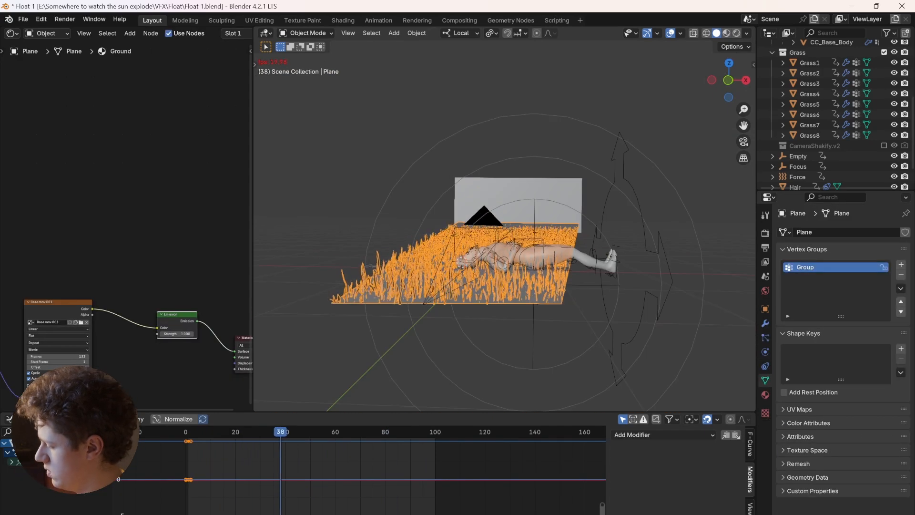
{"action": "key", "text": "KP_0"}
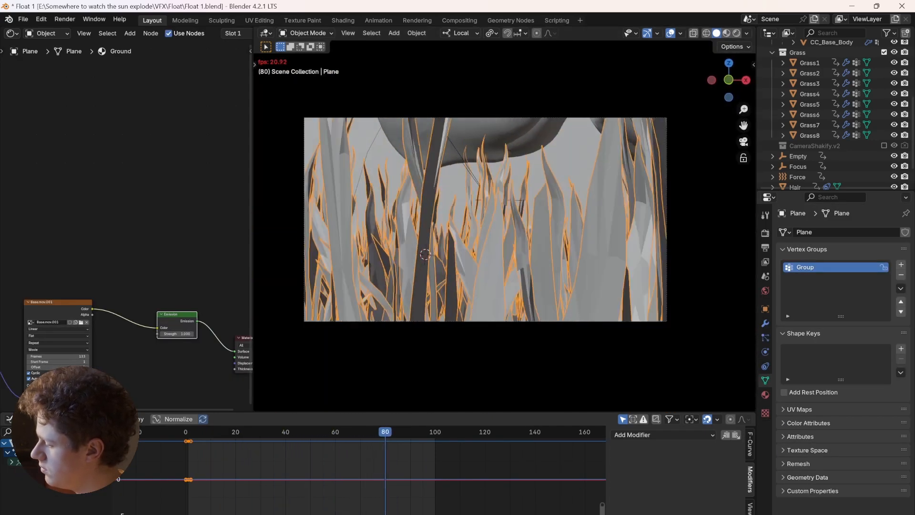
{"action": "key", "text": "space"}
Select the Focus empty and view the whole grass field from above before returning to the camera view
{"action": "left_click", "coordinate": [799, 166]}
{"action": "middle_click_drag", "start_coordinate": [534, 210], "coordinate": [488, 257]}
{"action": "scroll", "coordinate": [489, 257], "scroll_direction": "down", "scroll_amount": 4}
{"action": "key", "text": "KP_0"}
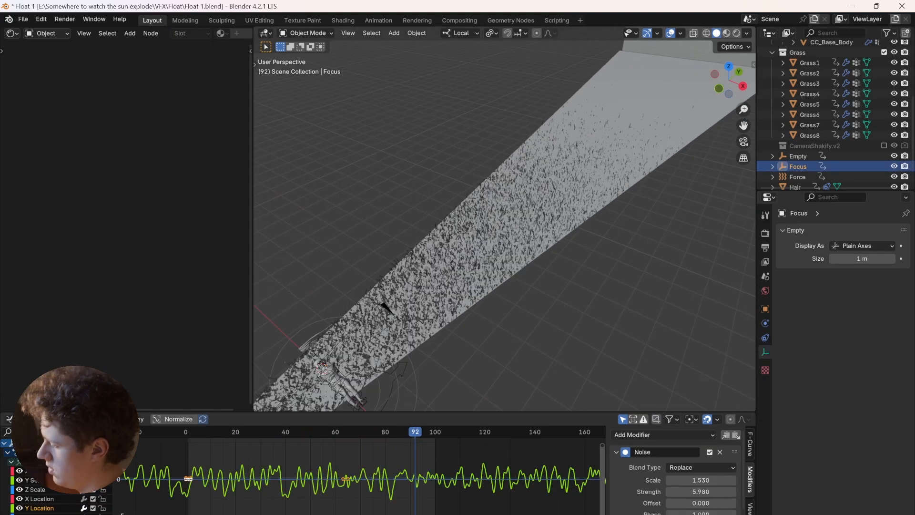
Select the camera and expand its Depth of Field settings to show the focus object
{"action": "left_click", "coordinate": [496, 321]}
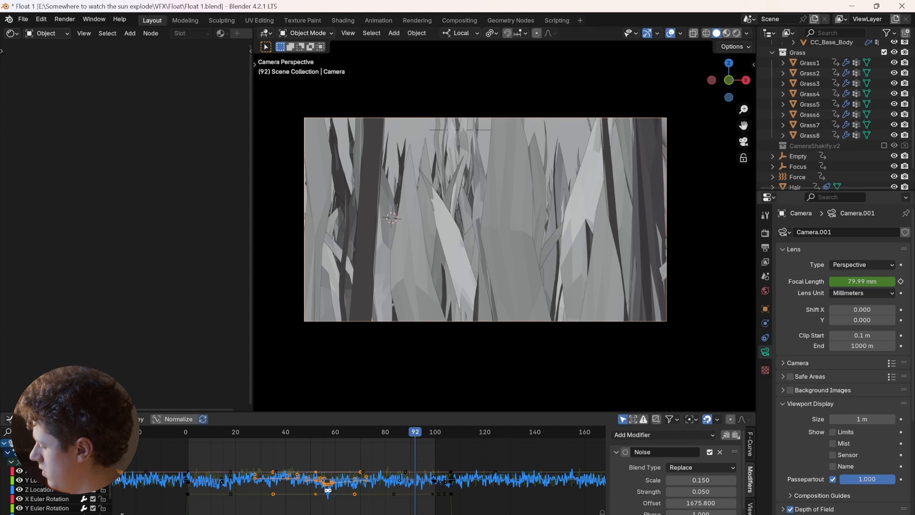
{"action": "scroll", "coordinate": [845, 357], "scroll_direction": "down", "scroll_amount": 5}
{"action": "left_click", "coordinate": [813, 423]}
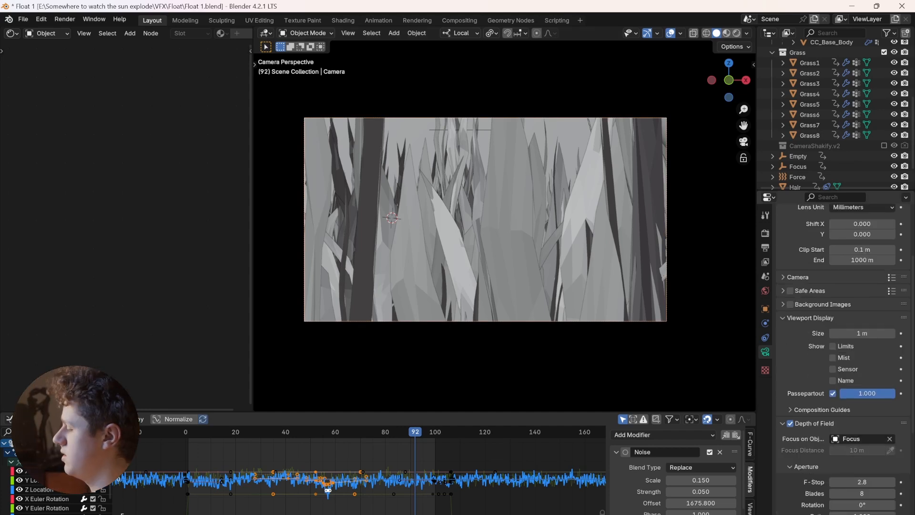
Compare the animation curves of the Empty and Focus objects, leaving Focus selected
{"action": "left_click", "coordinate": [798, 156]}
{"action": "key", "text": "KP_0"}
{"action": "scroll", "coordinate": [715, 181], "scroll_direction": "down", "scroll_amount": 2}
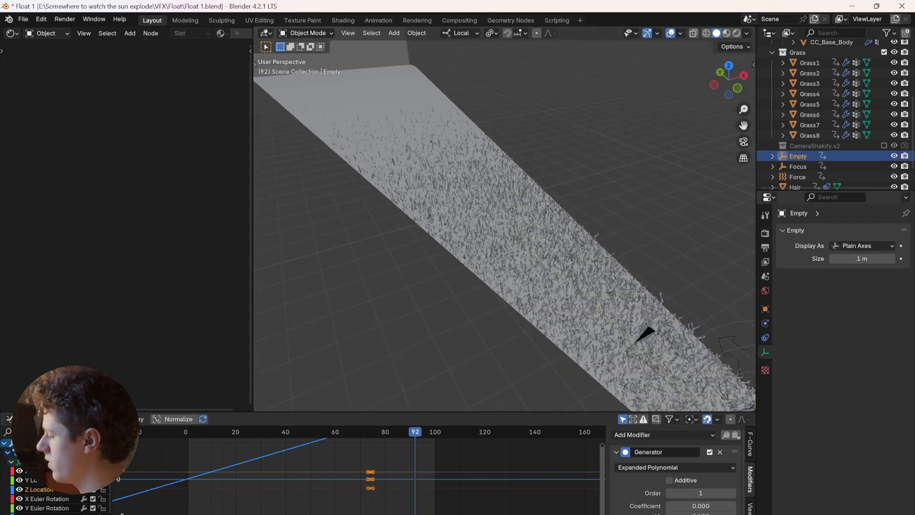
{"action": "left_click", "coordinate": [798, 166]}
{"action": "left_click", "coordinate": [798, 156]}
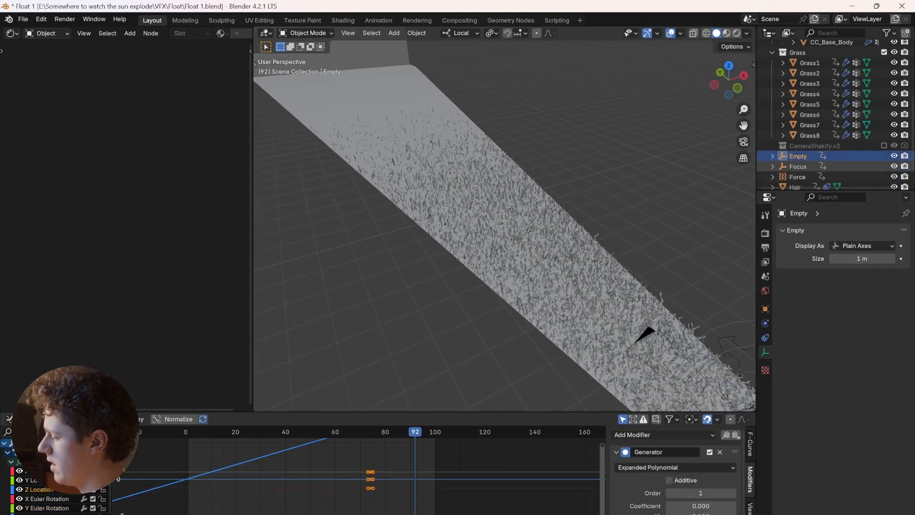
{"action": "left_click", "coordinate": [798, 166]}
Play the animation in the overview and through the camera with the ground plane selected
{"action": "key", "text": "space"}
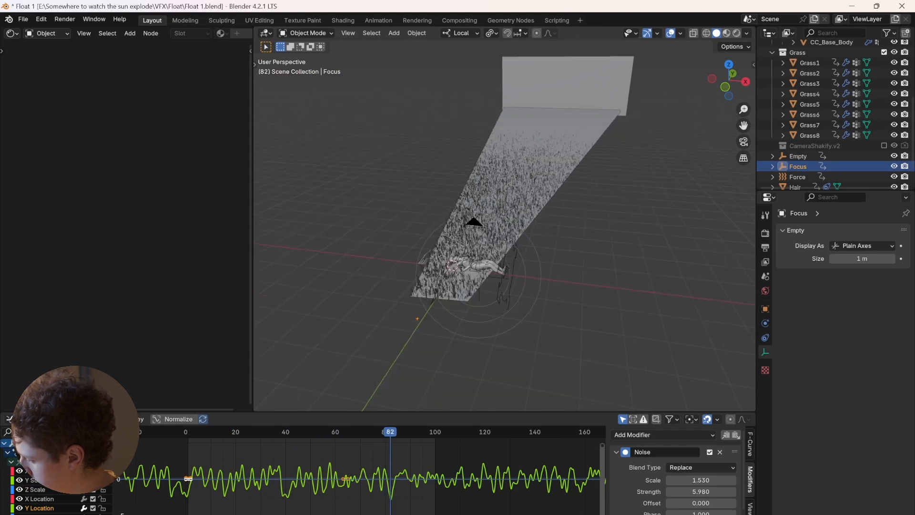
{"action": "key", "text": "KP_0"}
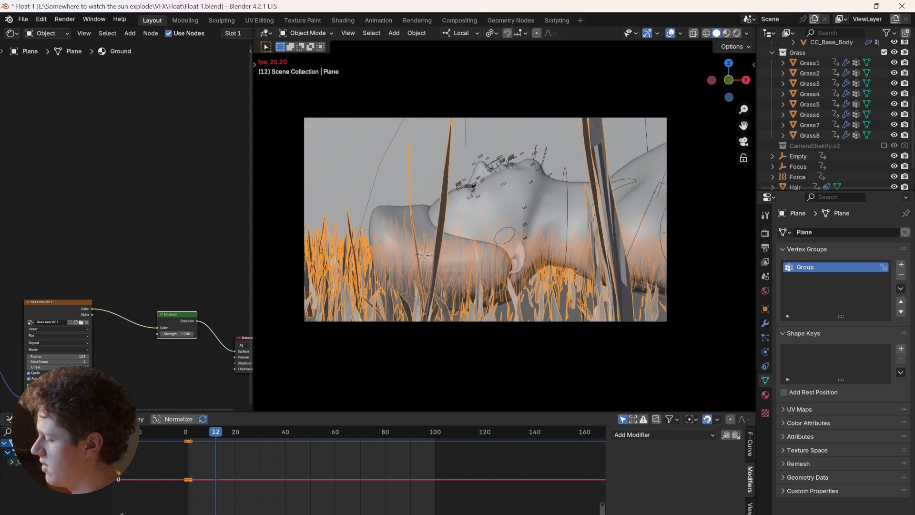
{"action": "key", "text": "space"}
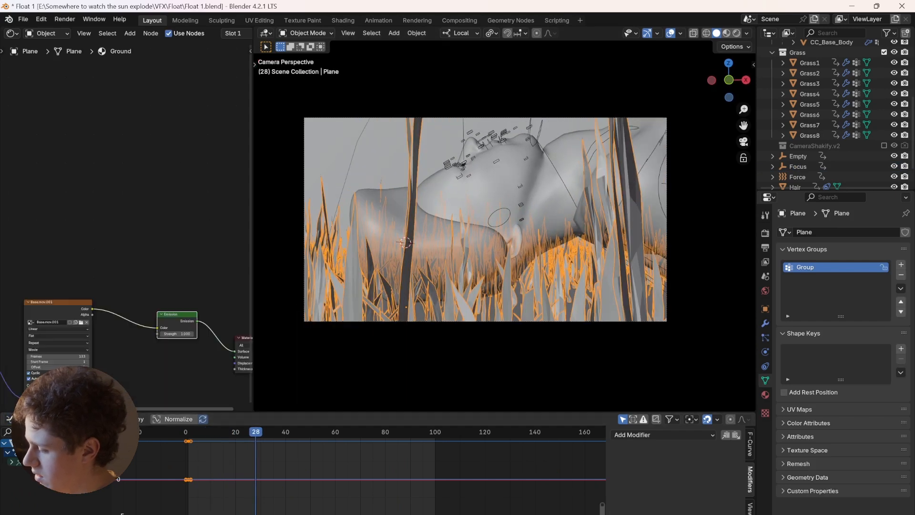
Change the graph editor to the Geometry Node Editor and enlarge it to show the Grass row node tree
{"action": "left_click", "coordinate": [9, 418]}
{"action": "left_click", "coordinate": [34, 373]}
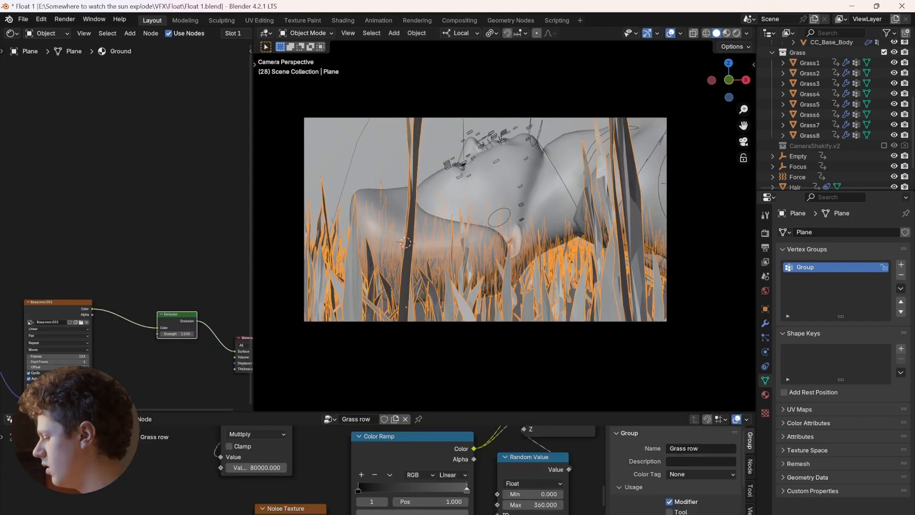
{"action": "left_click_drag", "start_coordinate": [119, 411], "coordinate": [119, 208]}
{"action": "scroll", "coordinate": [119, 409], "scroll_direction": "down", "scroll_amount": 4}
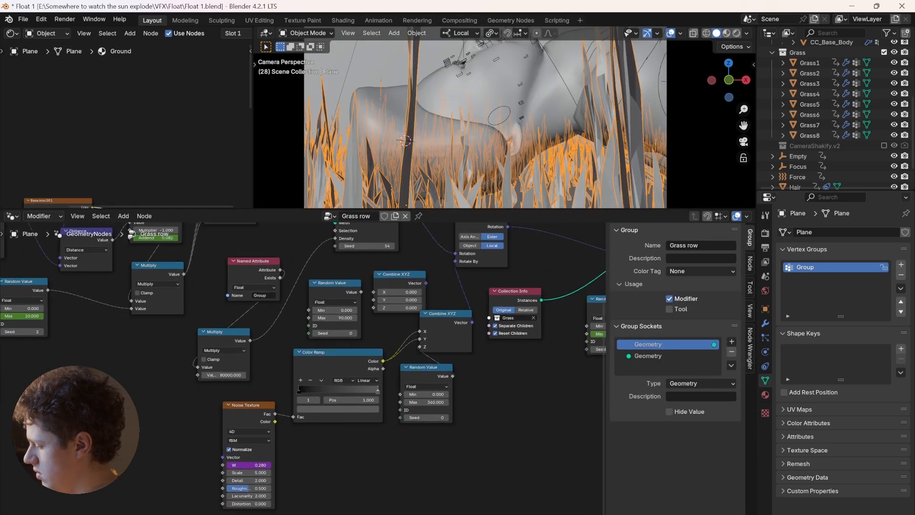
Play the grass growth alongside the Grass row nodes and examine the point distribution and instancing nodes
{"action": "key", "text": "space"}
{"action": "key", "text": "space"}
{"action": "scroll", "coordinate": [172, 466], "scroll_direction": "down", "scroll_amount": 3}
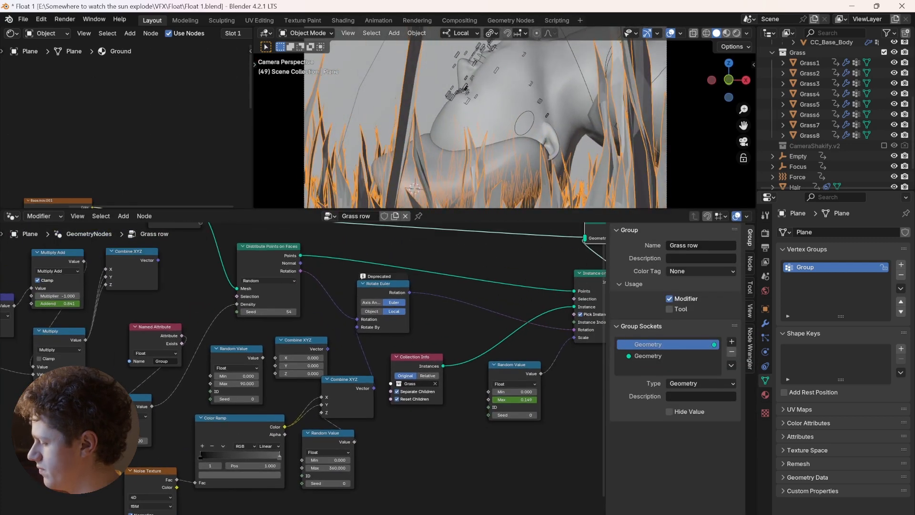
{"action": "key", "text": "space"}
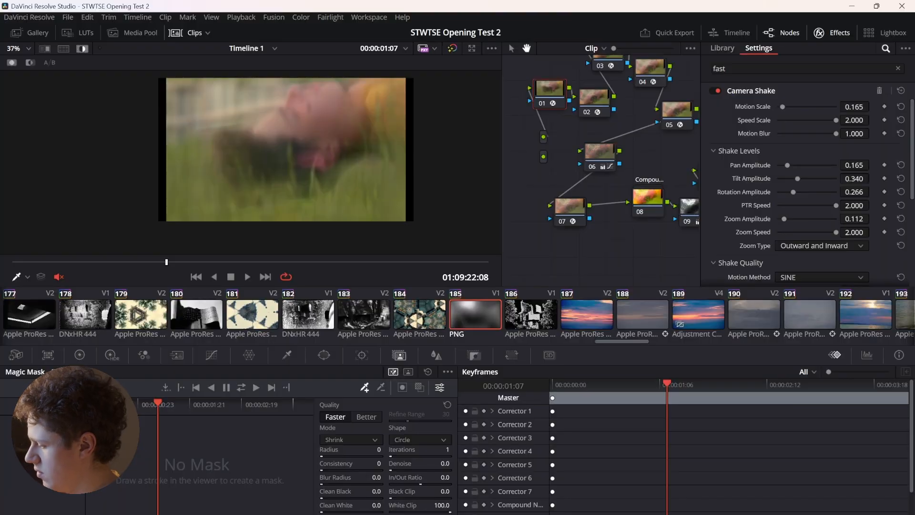
Switch to DaVinci Resolve, play the [0001-0100].png clip on the Color page and return to the Edit page
{"action": "key", "text": "space"}
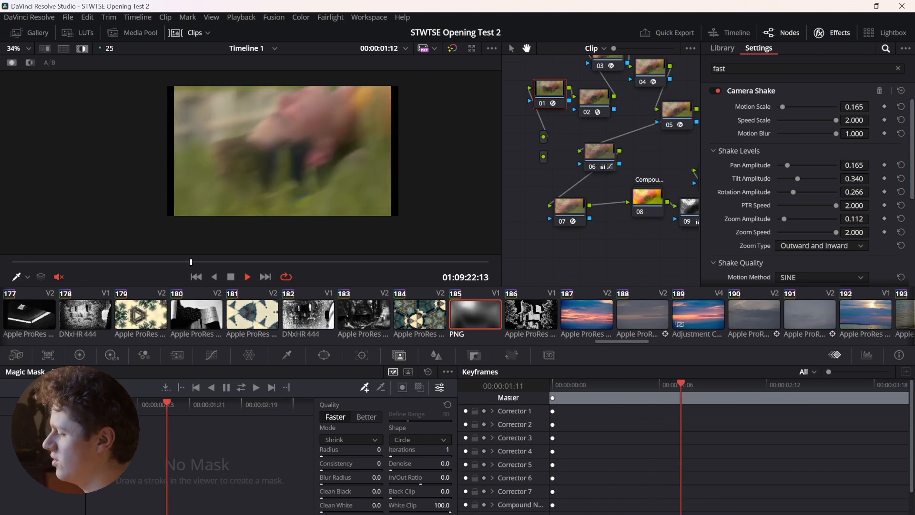
{"action": "key", "text": "space"}
{"action": "key", "text": "shift+4"}
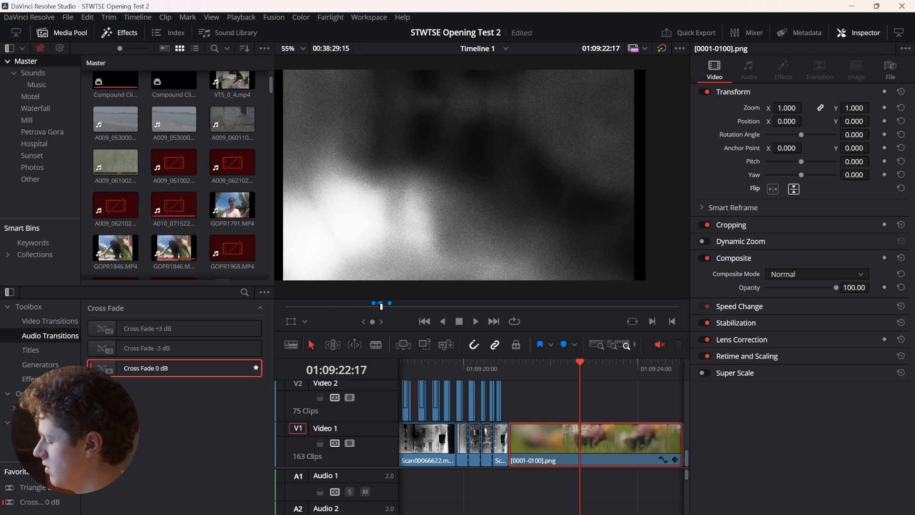
Open the grass clip's grade on the Color page, play it briefly and examine the effects on nodes 02 through 05
{"action": "key", "text": "shift+6"}
{"action": "left_click", "coordinate": [595, 99]}
{"action": "left_click_drag", "start_coordinate": [634, 157], "coordinate": [595, 213]}
{"action": "key", "text": "space"}
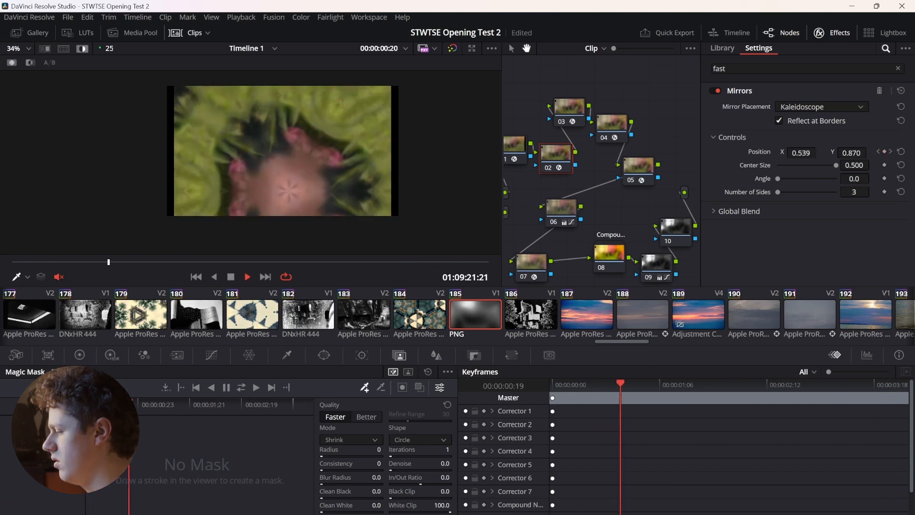
{"action": "key", "text": "space"}
{"action": "left_click", "coordinate": [569, 108]}
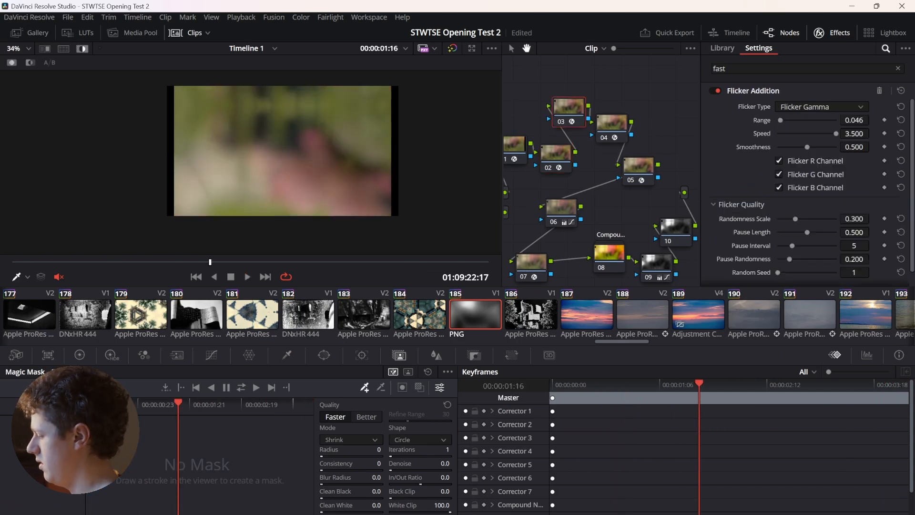
{"action": "left_click", "coordinate": [612, 123]}
{"action": "left_click", "coordinate": [638, 166]}
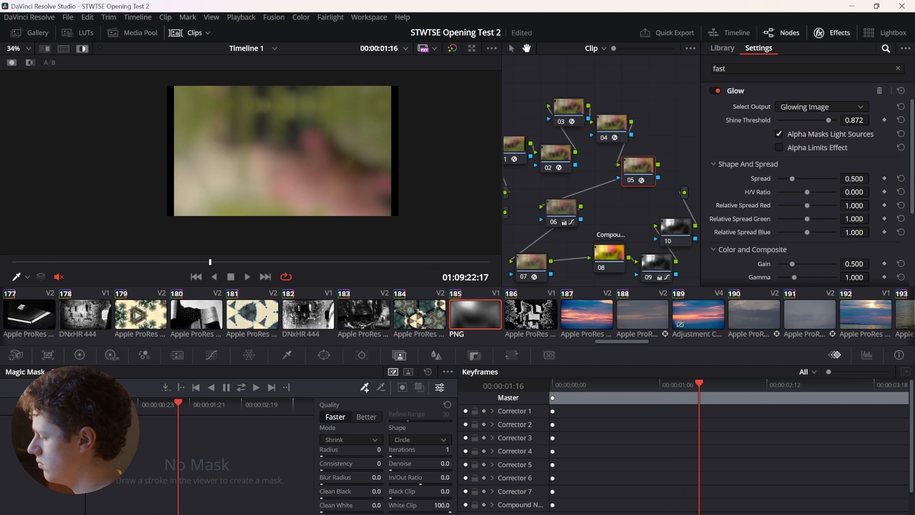
Examine nodes 06 through 10 of the grass clip's grade, including the compound node, and play the graded result
{"action": "left_click", "coordinate": [562, 208]}
{"action": "middle_click_drag", "start_coordinate": [577, 238], "coordinate": [591, 204]}
{"action": "left_click", "coordinate": [546, 229]}
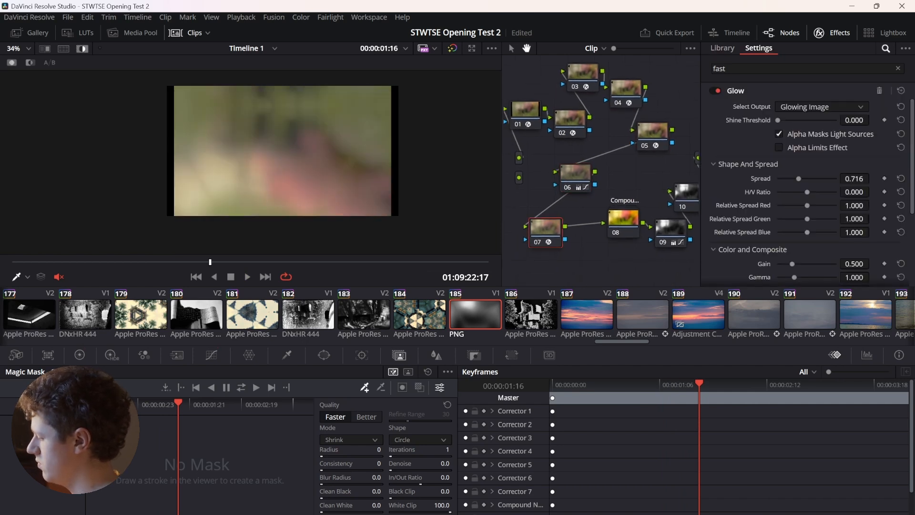
{"action": "left_click", "coordinate": [623, 223]}
{"action": "middle_click_drag", "start_coordinate": [623, 223], "coordinate": [554, 202]}
{"action": "left_click_drag", "start_coordinate": [554, 203], "coordinate": [546, 209]}
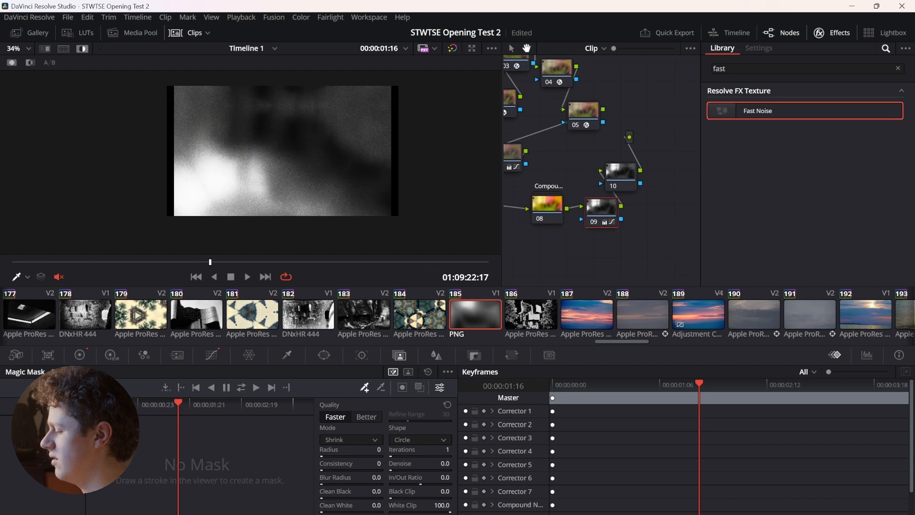
{"action": "key", "text": "space"}
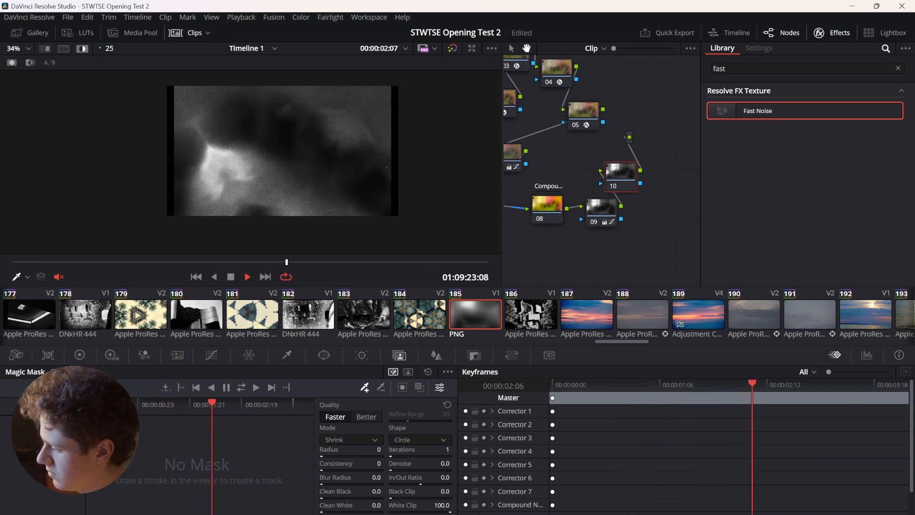
{"action": "key", "text": "space"}
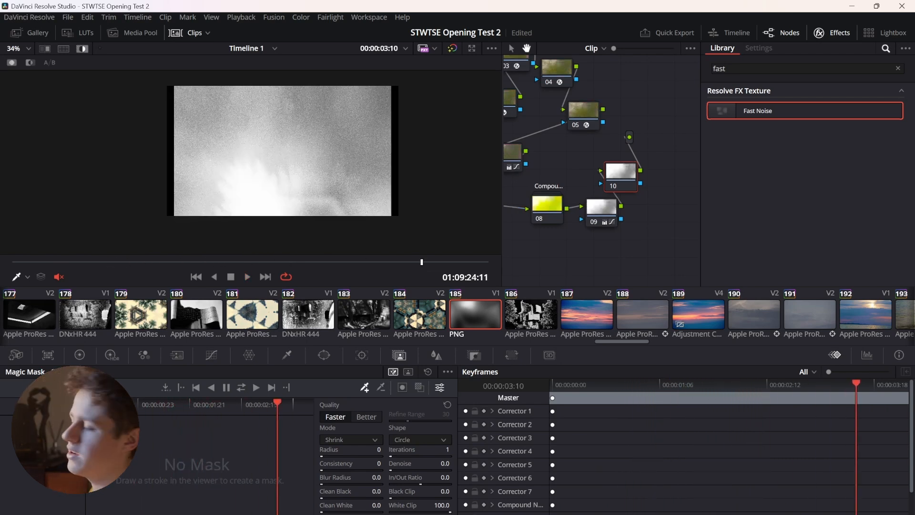
Return to the Edit page, hide the Inspector and play the [0001-0100].png clip into the A009_06021017_C107.mov building shot
{"action": "key", "text": "shift+4"}
{"action": "key", "text": "space"}
{"action": "key", "text": "space"}
{"action": "key", "text": "Up"}
{"action": "key", "text": "Up"}
{"action": "key", "text": "space"}
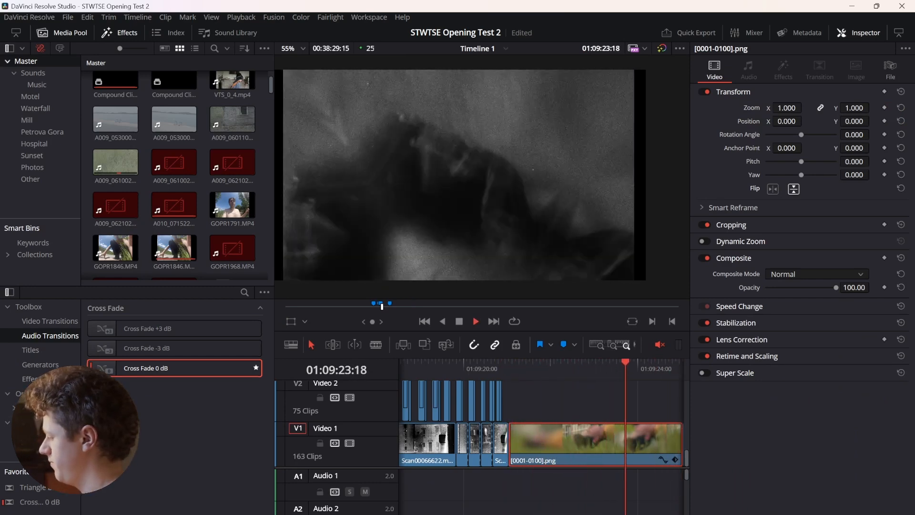
{"action": "key", "text": "ctrl+9"}
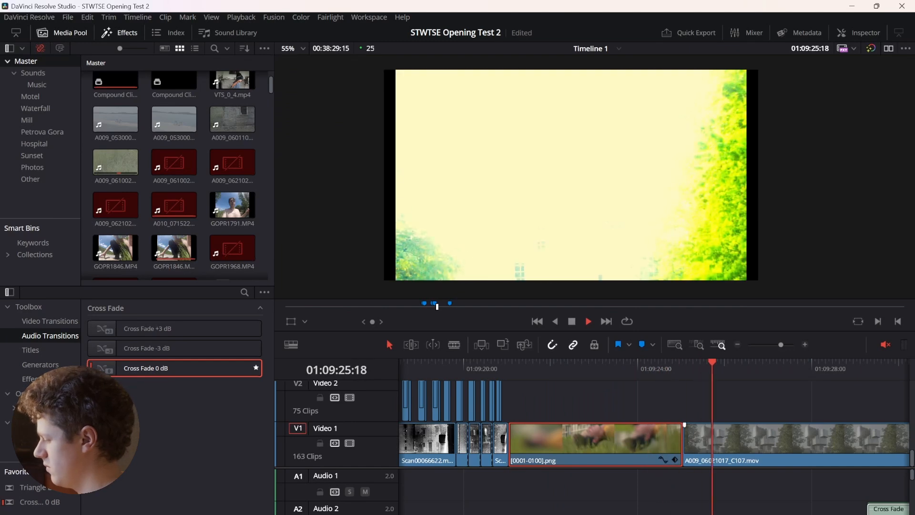
{"action": "key", "text": "Up"}
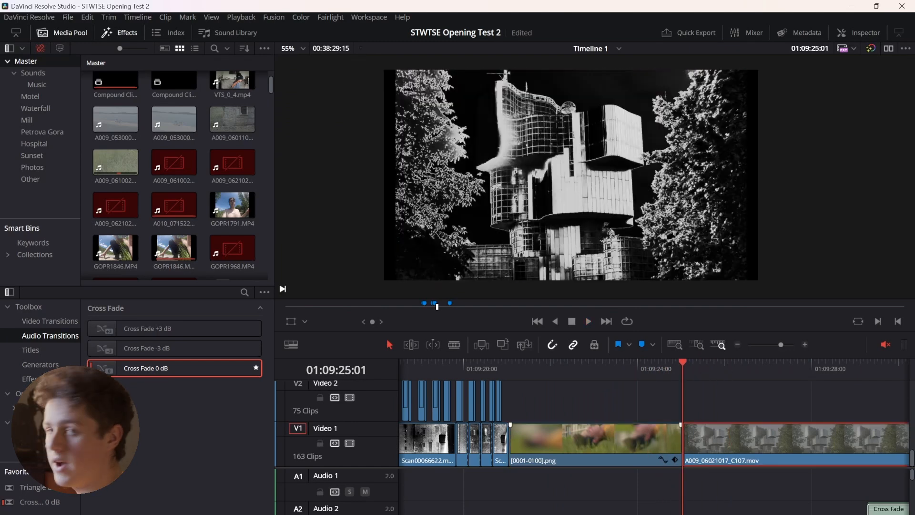
{"action": "key", "text": "space"}
{"action": "key", "text": "Up"}
Play the building shot on the Color page and compare the grade at nodes 02, 04 and 05
{"action": "key", "text": "shift+6"}
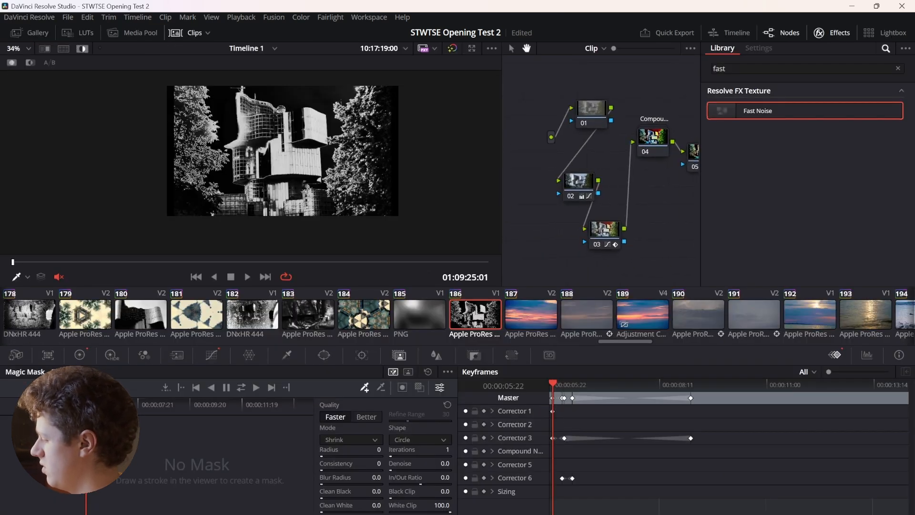
{"action": "key", "text": "space"}
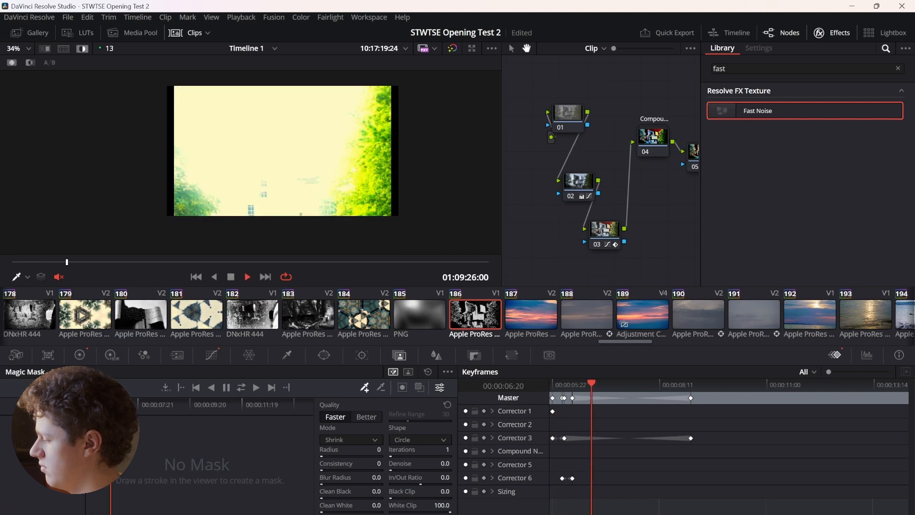
{"action": "key", "text": "space"}
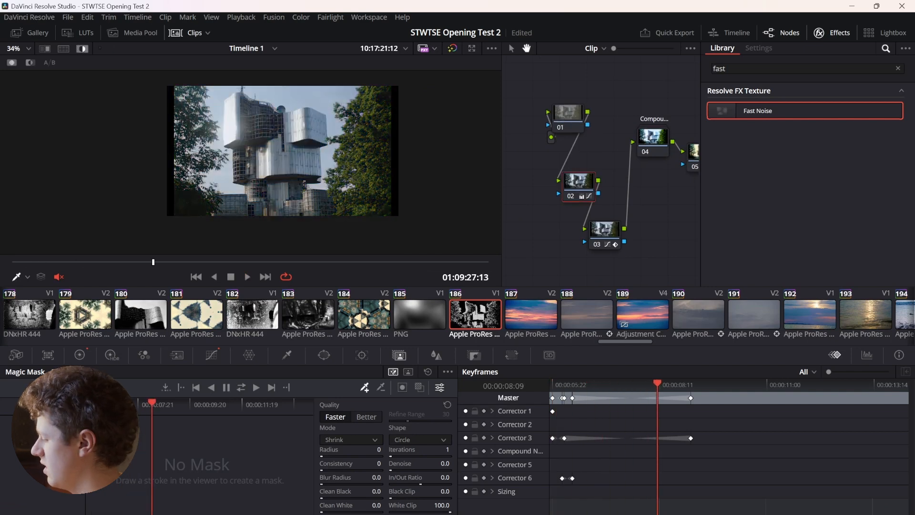
{"action": "left_click", "coordinate": [653, 139]}
{"action": "middle_click_drag", "start_coordinate": [653, 138], "coordinate": [558, 132]}
{"action": "left_click", "coordinate": [609, 146]}
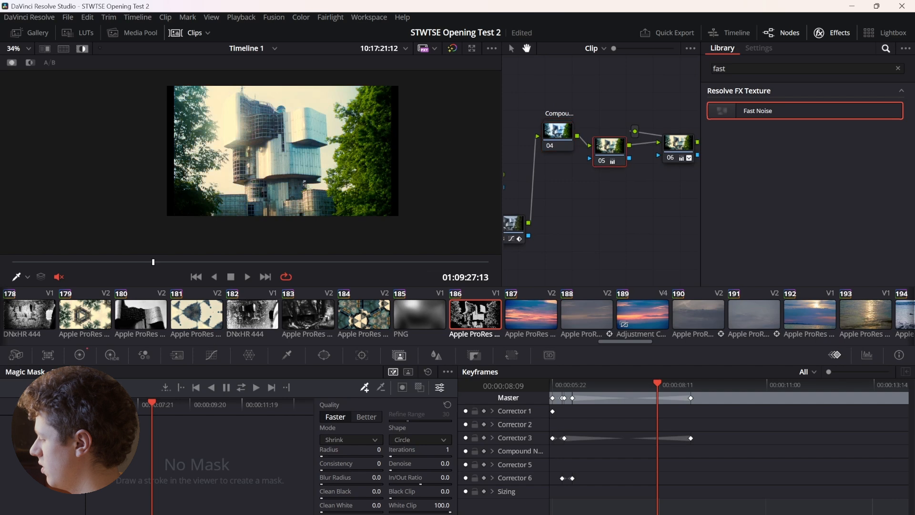
{"action": "key", "text": "space"}
{"action": "middle_click_drag", "start_coordinate": [615, 186], "coordinate": [670, 170]}
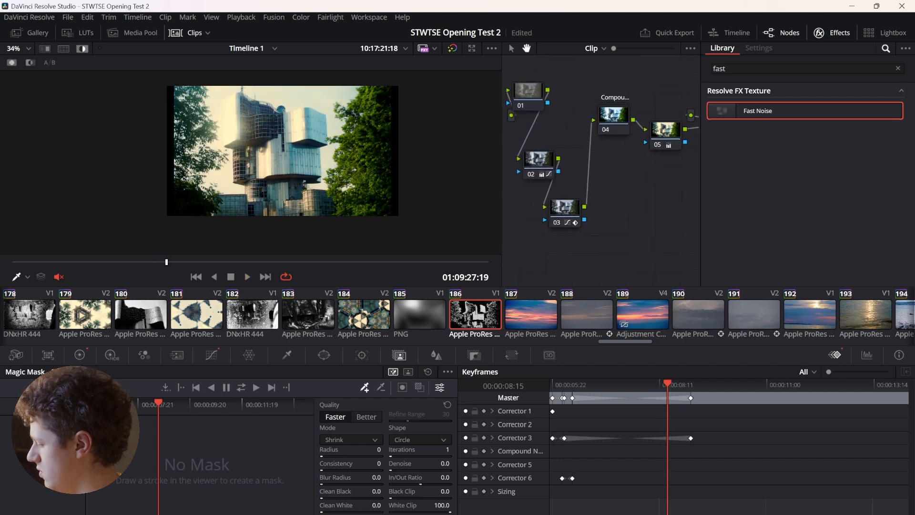
Show the custom curves of node 03 and replay the building shot from its start to examine the keyframed color inversion
{"action": "left_click", "coordinate": [564, 210]}
{"action": "left_click", "coordinate": [212, 354]}
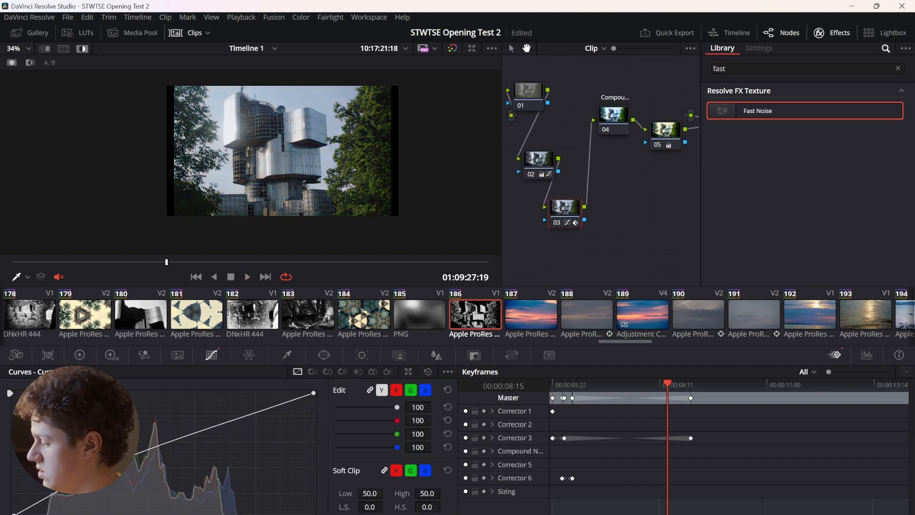
{"action": "key", "text": "space"}
{"action": "key", "text": "Up"}
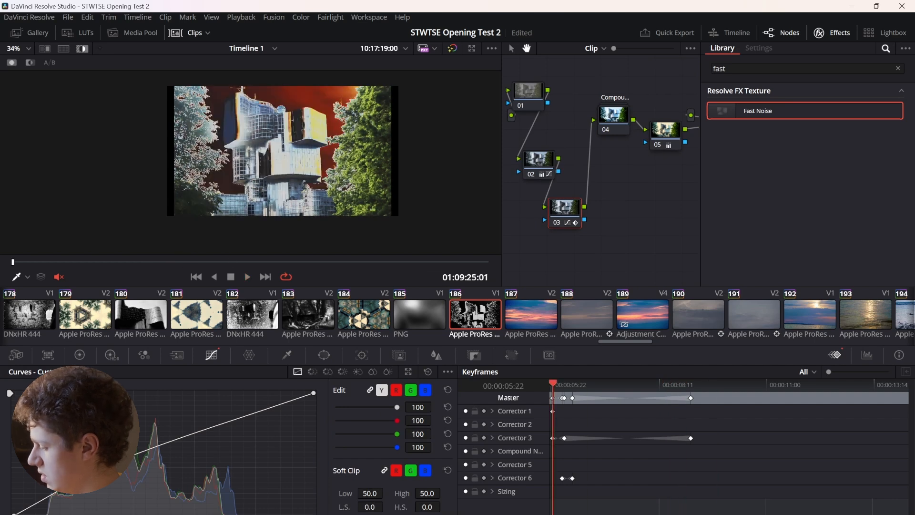
{"action": "key", "text": "space"}
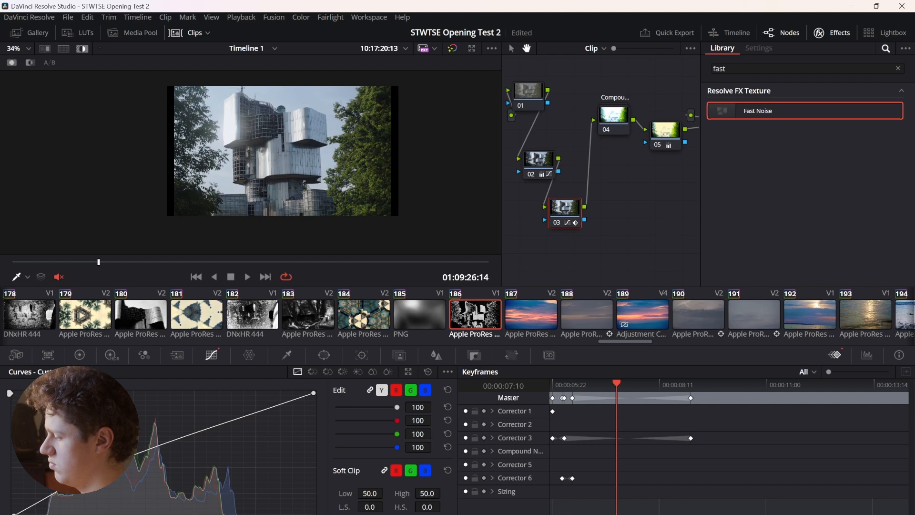
Return to the timeline and scrub from the river shots to the window shot at 01:01:35:17
{"action": "key", "text": "shift+h"}
{"action": "key", "text": "Up"}
{"action": "key", "text": "space"}
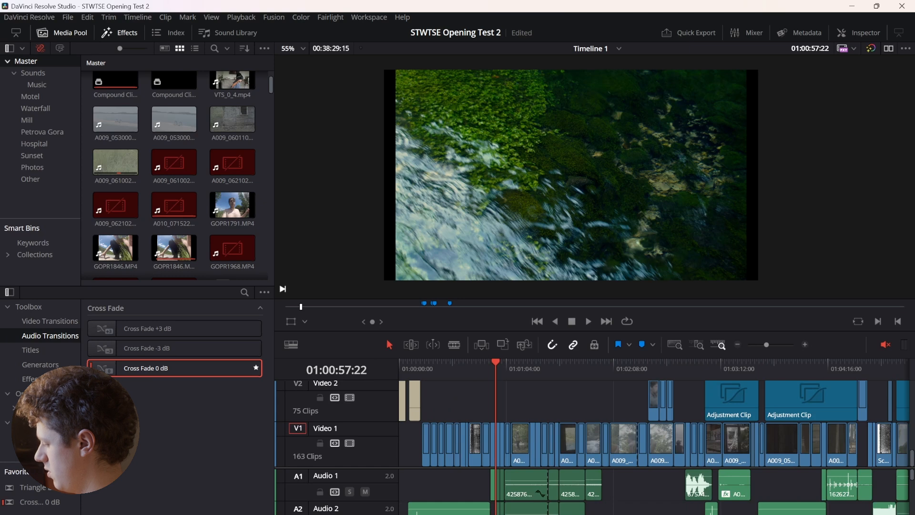
{"action": "scroll", "coordinate": [653, 429], "scroll_direction": "up", "scroll_amount": 4, "text": "alt"}
{"action": "left_click_drag", "start_coordinate": [654, 365], "coordinate": [729, 364]}
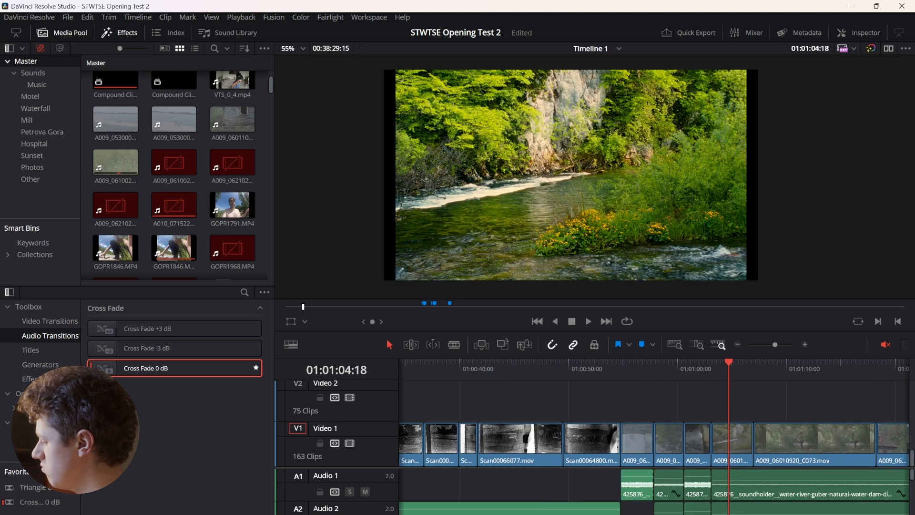
{"action": "scroll", "coordinate": [729, 364], "scroll_direction": "down", "scroll_amount": 3, "text": "alt"}
{"action": "left_click_drag", "start_coordinate": [654, 365], "coordinate": [822, 364]}
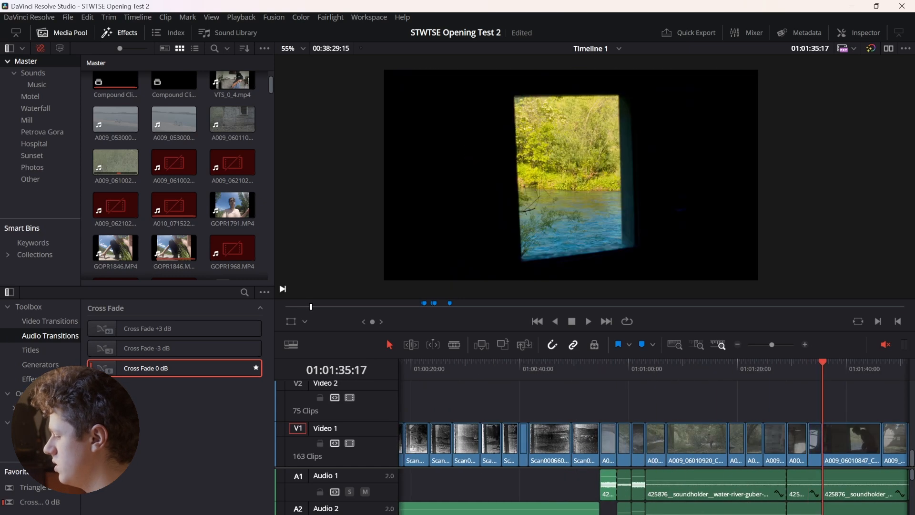
Move the playhead to the backpacker doorway shot at 01:03:23:17 and disable the Video 2 track
{"action": "scroll", "coordinate": [654, 436], "scroll_direction": "down", "scroll_amount": 5, "text": "ctrl"}
{"action": "scroll", "coordinate": [654, 436], "scroll_direction": "down", "scroll_amount": 4, "text": "ctrl"}
{"action": "left_click_drag", "start_coordinate": [694, 364], "coordinate": [701, 364]}
{"action": "scroll", "coordinate": [343, 419], "scroll_direction": "up", "scroll_amount": 1}
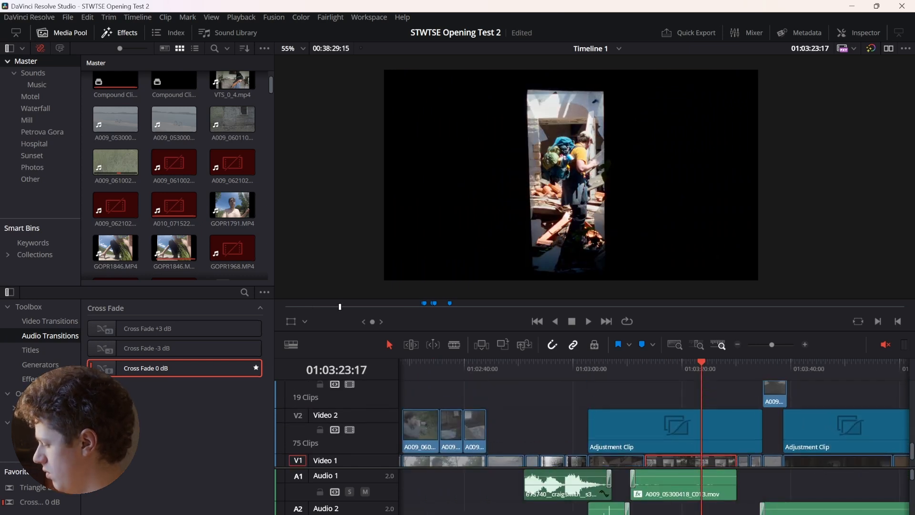
{"action": "left_click", "coordinate": [350, 408]}
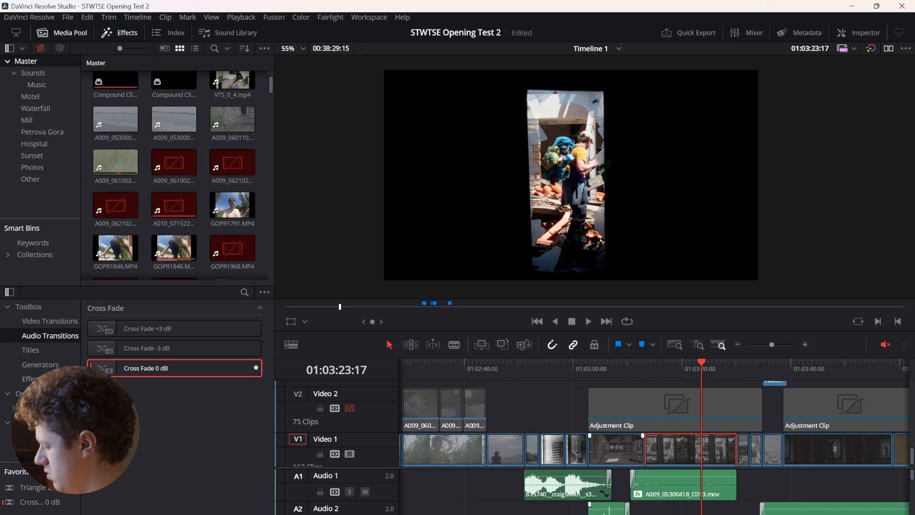
In the doorway shot's grade, add a corrector node and insert it as the first node after the source
{"action": "key", "text": "shift+6"}
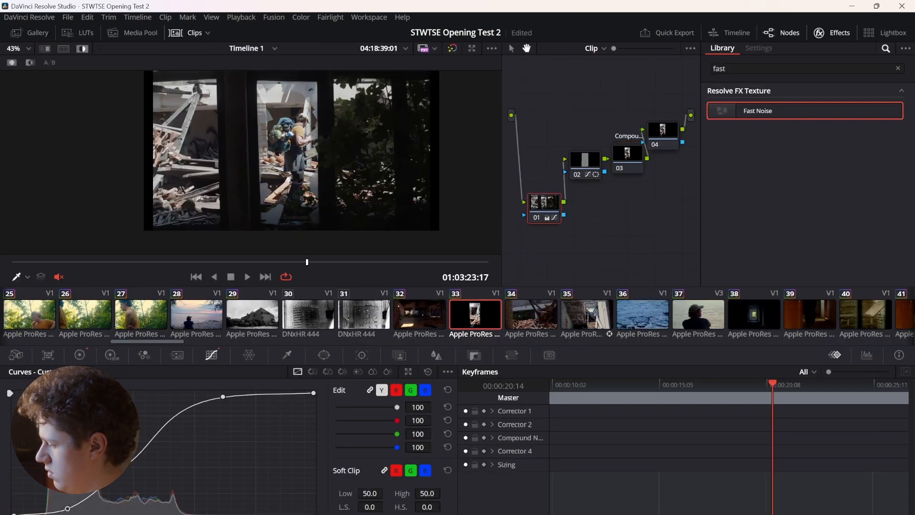
{"action": "right_click", "coordinate": [540, 139]}
{"action": "mouse_move", "coordinate": [667, 156]}
{"action": "left_click", "coordinate": [720, 158]}
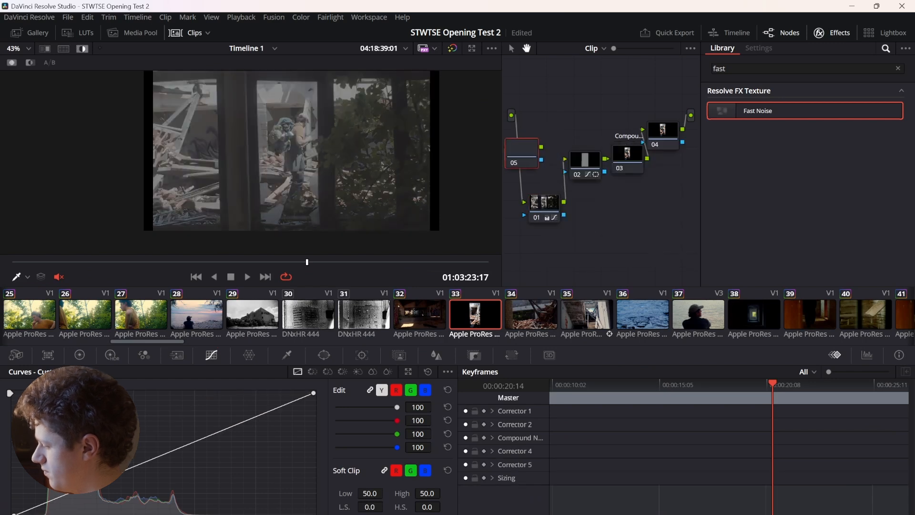
{"action": "left_click_drag", "start_coordinate": [518, 159], "coordinate": [520, 162]}
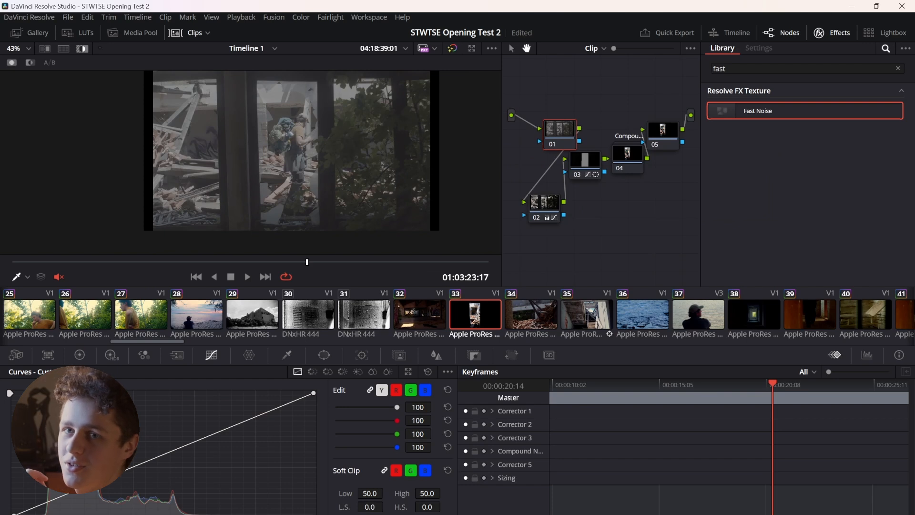
Examine the doorway shot's curve, window mask and compound nodes, 02 through 04, one after another
{"action": "left_click", "coordinate": [545, 203]}
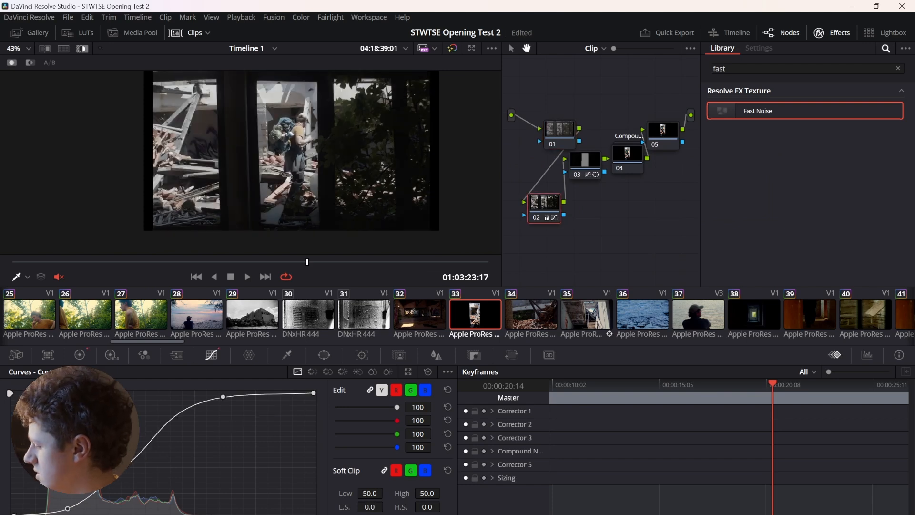
{"action": "left_click", "coordinate": [585, 161]}
{"action": "left_click", "coordinate": [628, 155]}
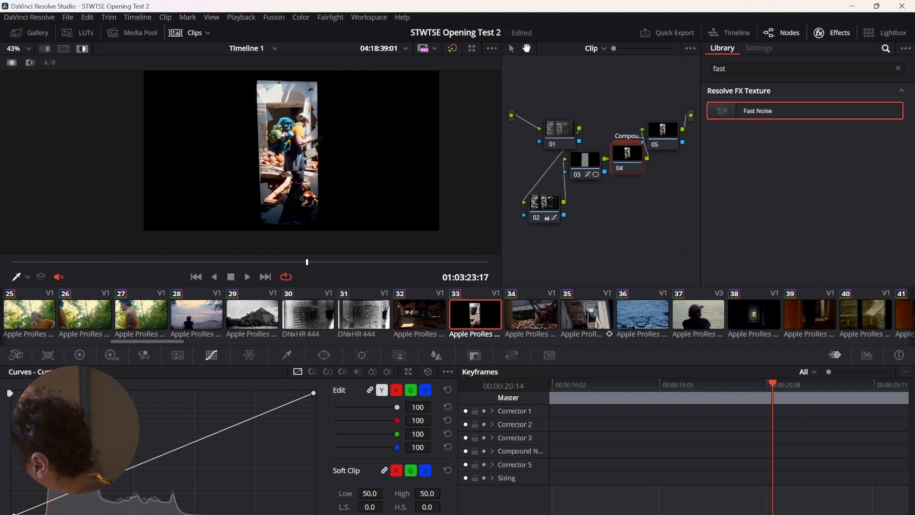
Return to the Edit page, zoom the timeline out and step back through the edit points to about 01:01:24:21
{"action": "key", "text": "shift+4"}
{"action": "key", "text": "ctrl+minus"}
{"action": "key", "text": "Up"}
{"action": "key", "text": "Up"}
{"action": "key", "text": "Up"}
{"action": "key", "text": "Up"}
{"action": "key", "text": "Up"}
{"action": "key", "text": "Up"}
{"action": "key", "text": "Up"}
{"action": "key", "text": "Up"}
{"action": "key", "text": "Up"}
{"action": "key", "text": "Up"}
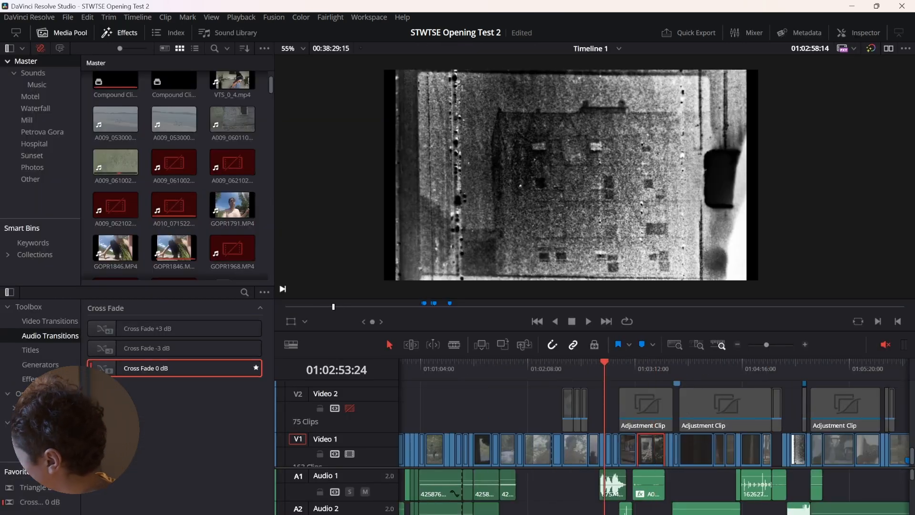
{"action": "key", "text": "Up"}
{"action": "key", "text": "Up"}
{"action": "key", "text": "Up"}
{"action": "key", "text": "Up"}
{"action": "key", "text": "Up"}
{"action": "key", "text": "Up"}
{"action": "key", "text": "Up"}
{"action": "key", "text": "Up"}
{"action": "key", "text": "Up"}
{"action": "key", "text": "Up"}
{"action": "key", "text": "Up"}
{"action": "key", "text": "Up"}
{"action": "key", "text": "Up"}
{"action": "key", "text": "Up"}
{"action": "key", "text": "Up"}
{"action": "key", "text": "Up"}
{"action": "key", "text": "Up"}
{"action": "key", "text": "Up"}
{"action": "key", "text": "Up"}
{"action": "key", "text": "Up"}
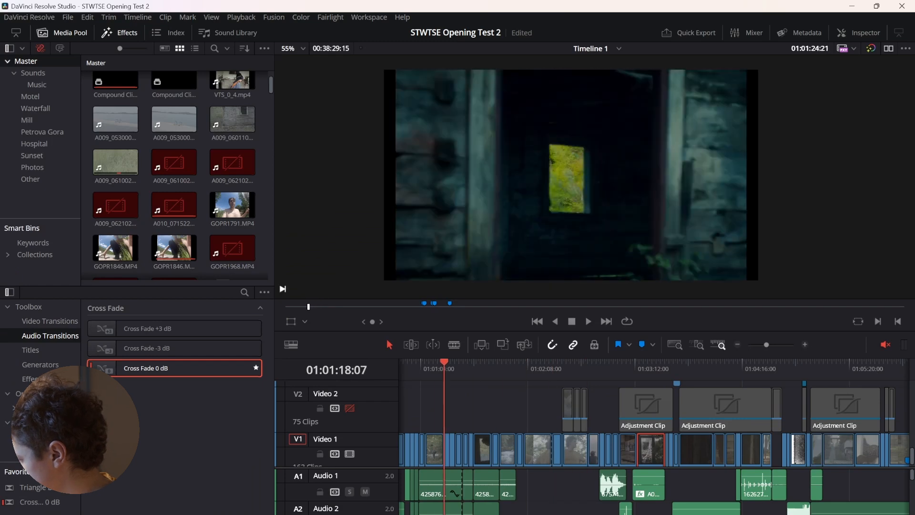
Step forward through the edit points to the dark graffiti corridor shot at 01:06:20:18
{"action": "key", "text": "Down"}
{"action": "key", "text": "Down"}
{"action": "key", "text": "Down"}
{"action": "key", "text": "Down"}
{"action": "key", "text": "Down"}
{"action": "key", "text": "Down"}
{"action": "key", "text": "Down"}
{"action": "key", "text": "Down"}
{"action": "key", "text": "Down"}
{"action": "key", "text": "Down"}
{"action": "key", "text": "Down"}
{"action": "key", "text": "Down"}
{"action": "key", "text": "Down"}
{"action": "key", "text": "Down"}
{"action": "key", "text": "Down"}
{"action": "key", "text": "Down"}
{"action": "key", "text": "Down"}
{"action": "key", "text": "Down"}
{"action": "key", "text": "Down"}
{"action": "key", "text": "Down"}
{"action": "key", "text": "Down"}
{"action": "key", "text": "Down"}
{"action": "key", "text": "Down"}
{"action": "key", "text": "Down"}
{"action": "key", "text": "Down"}
{"action": "key", "text": "Down"}
{"action": "key", "text": "Down"}
{"action": "key", "text": "Down"}
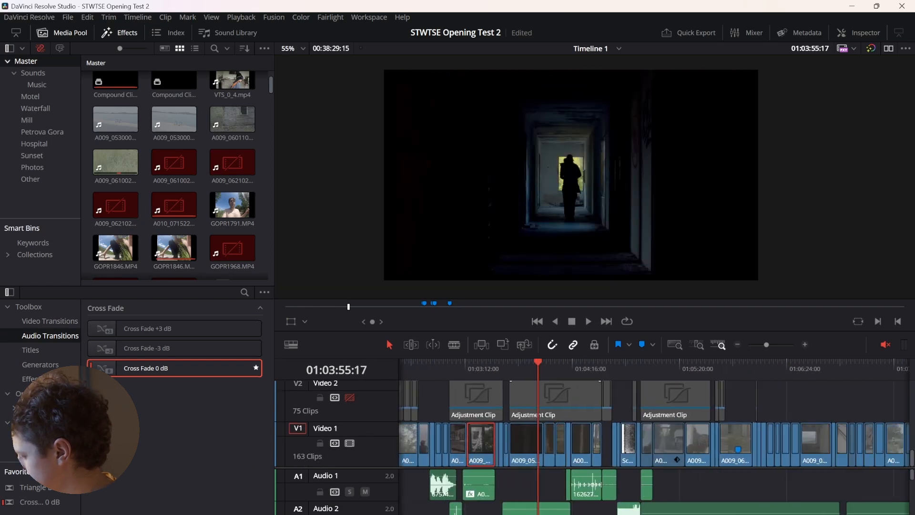
{"action": "key", "text": "Down"}
{"action": "key", "text": "Down"}
{"action": "key", "text": "Down"}
{"action": "key", "text": "Down"}
{"action": "key", "text": "Down"}
{"action": "key", "text": "Down"}
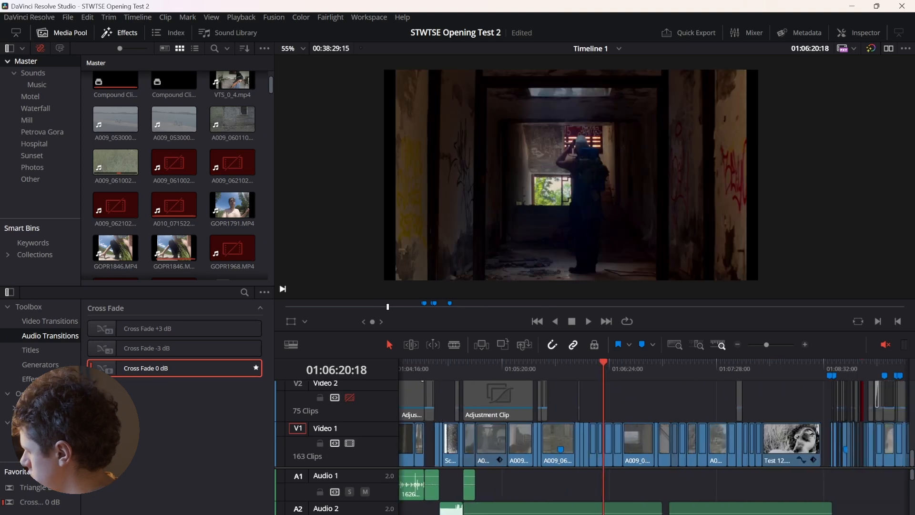
{"action": "scroll", "coordinate": [593, 179], "scroll_direction": "up", "scroll_amount": 1}
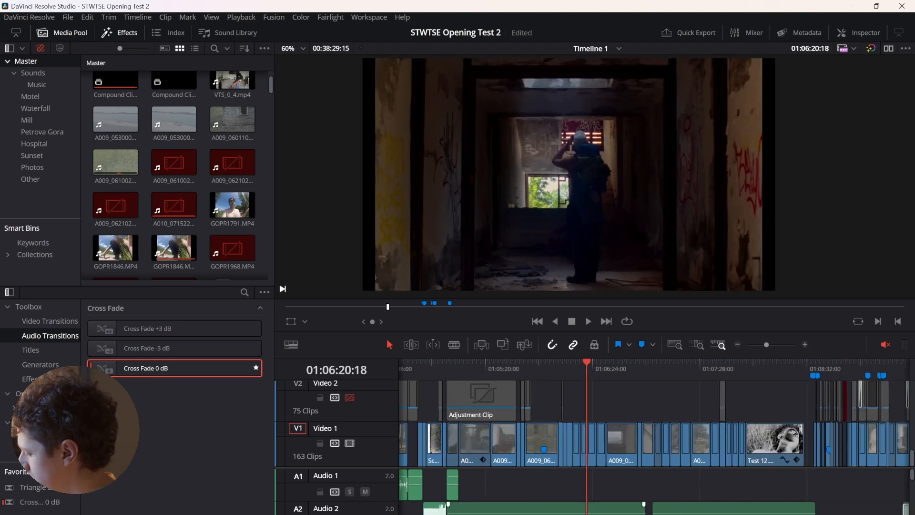
Open the graffiti corridor shot's grade on the Color page and examine nodes 02, 03 and 04 in the highlight view
{"action": "key", "text": "shift+6"}
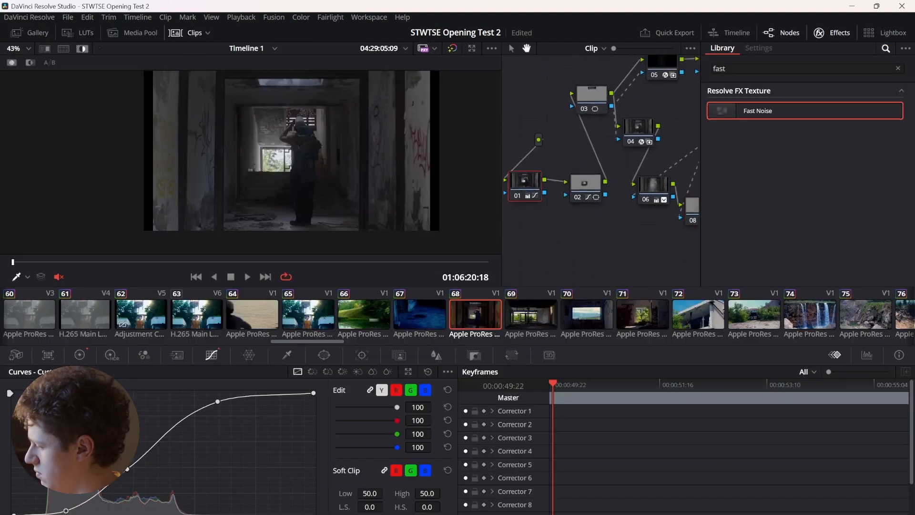
{"action": "left_click", "coordinate": [586, 186]}
{"action": "left_click", "coordinate": [592, 97]}
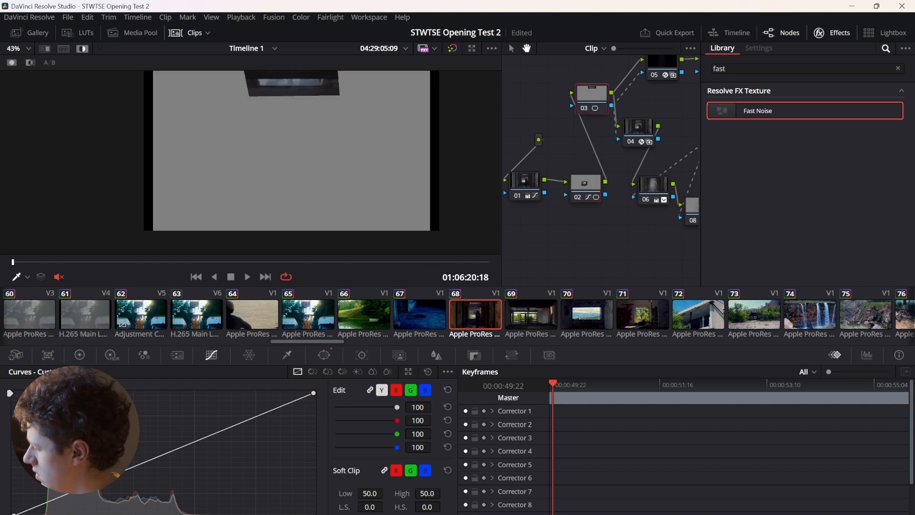
{"action": "left_click", "coordinate": [638, 129]}
{"action": "middle_click_drag", "start_coordinate": [639, 131], "coordinate": [556, 160]}
Examine the corridor shot's Light Rays node 05, node 07, Invert Color node 09 and compound node 10, and turn off Highlight
{"action": "left_click", "coordinate": [580, 91]}
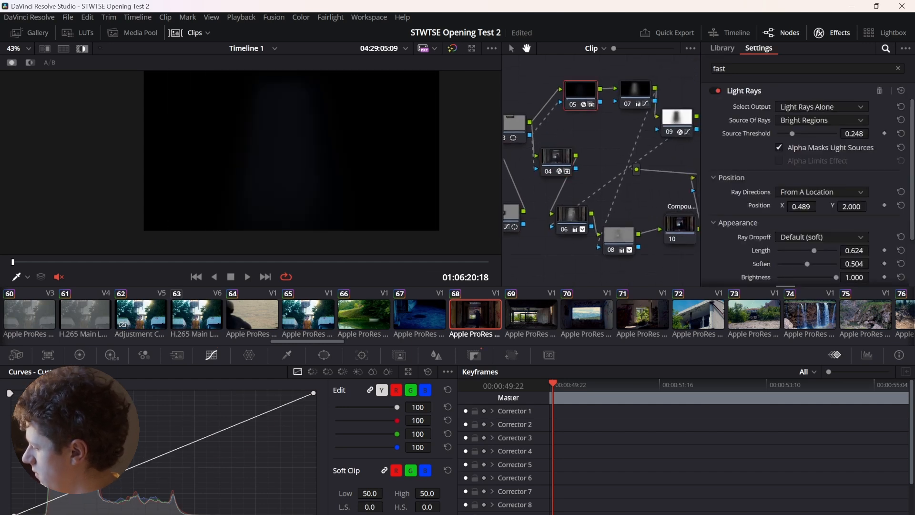
{"action": "left_click", "coordinate": [635, 89]}
{"action": "left_click", "coordinate": [677, 117]}
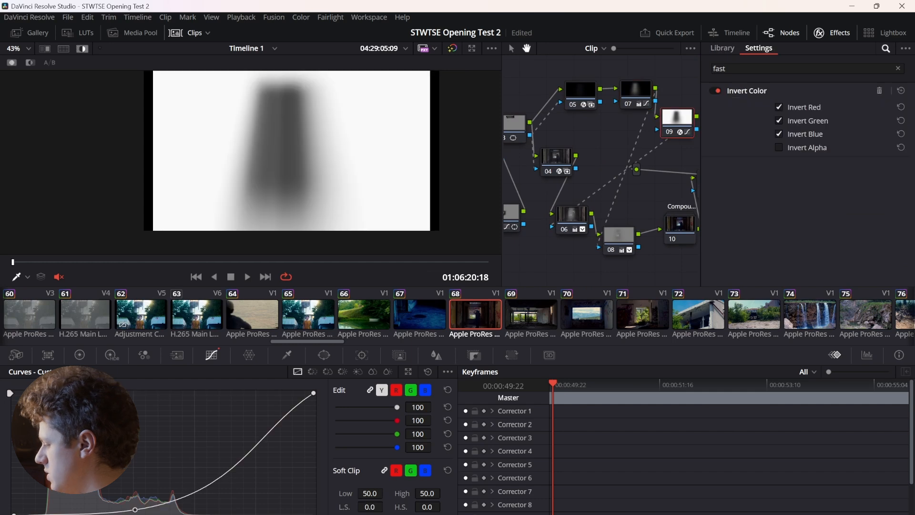
{"action": "left_click", "coordinate": [680, 224]}
{"action": "key", "text": "shift+h"}
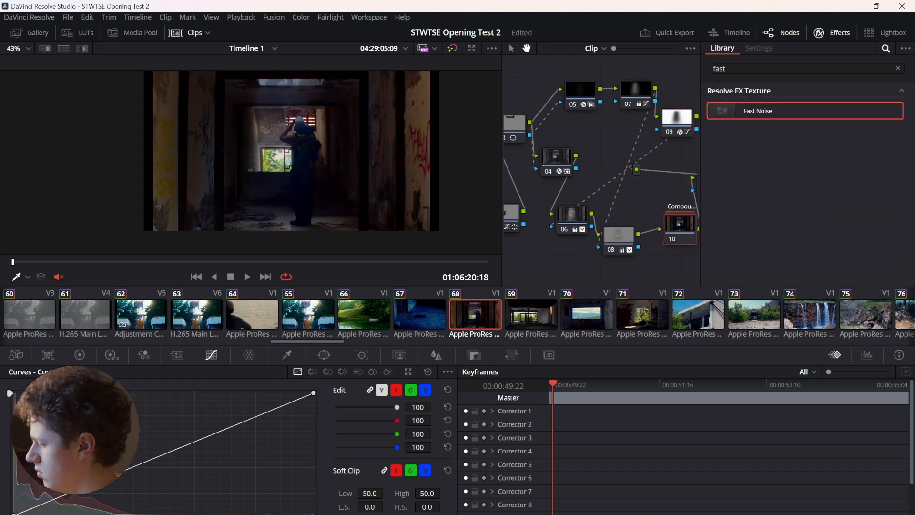
Go to the next clip, the abandoned room with large windows, and compare its first node with the full grade using Highlight
{"action": "key", "text": "Down"}
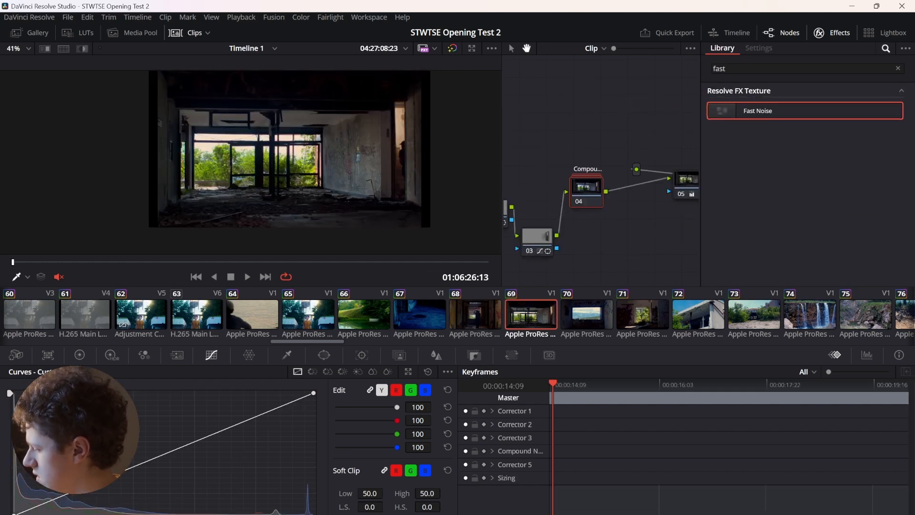
{"action": "middle_click_drag", "start_coordinate": [539, 191], "coordinate": [601, 175]}
{"action": "left_click", "coordinate": [555, 192]}
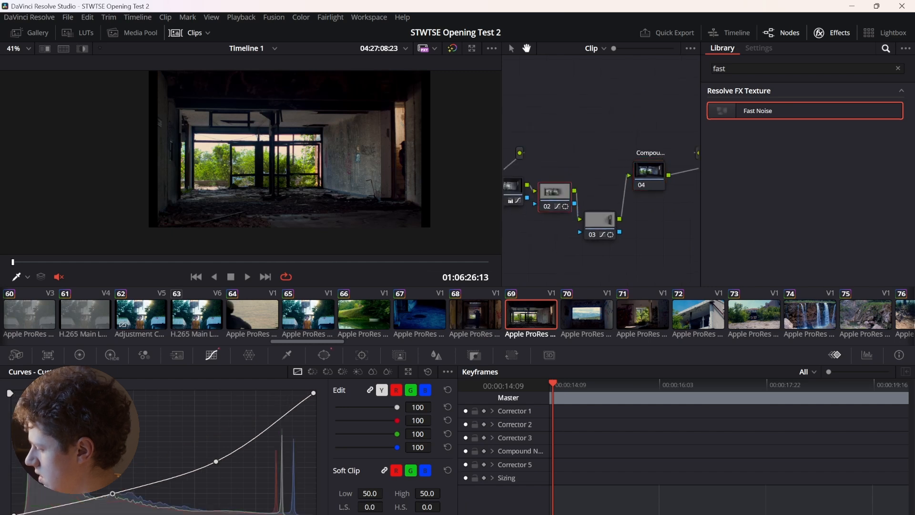
{"action": "middle_click_drag", "start_coordinate": [555, 192], "coordinate": [587, 184]}
{"action": "left_click", "coordinate": [539, 180]}
{"action": "key", "text": "shift+h"}
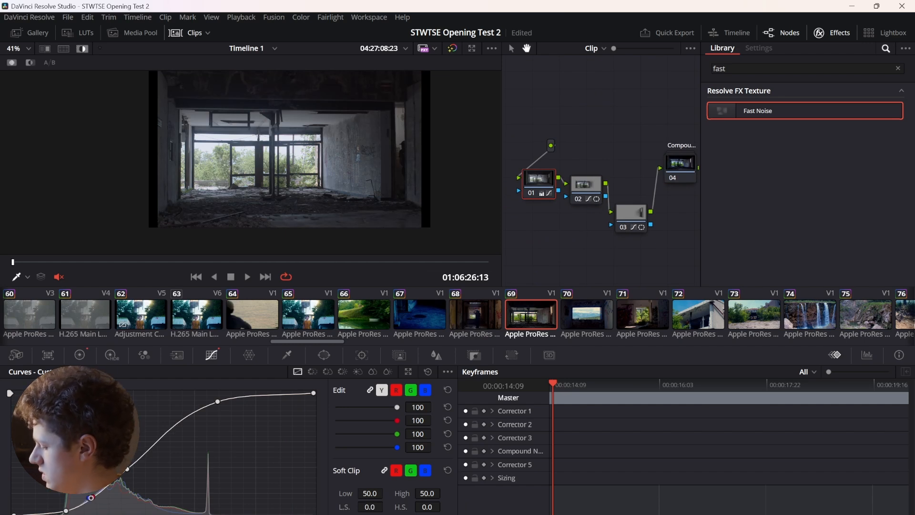
{"action": "key", "text": "shift+h"}
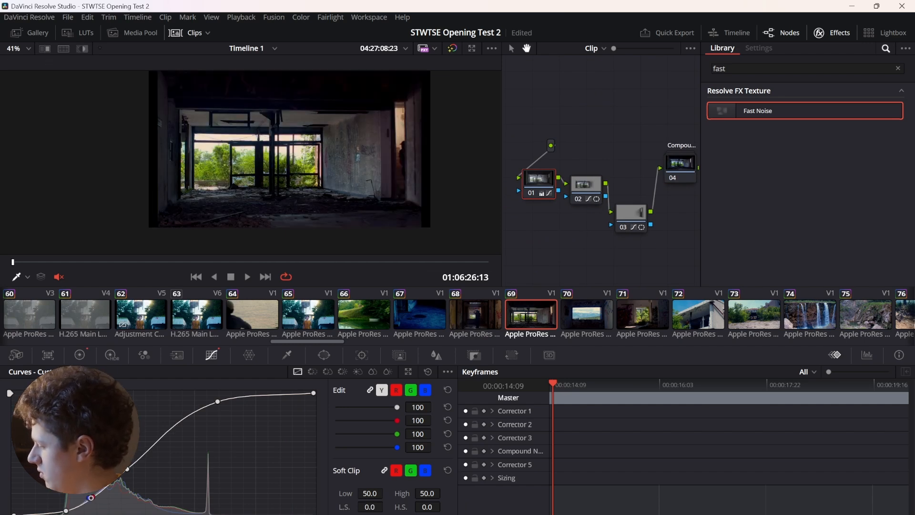
Examine the room shot's masked nodes 03 and 02 and its compound node 04, isolating node 03 with Highlight
{"action": "left_click", "coordinate": [631, 213]}
{"action": "key", "text": "shift+h"}
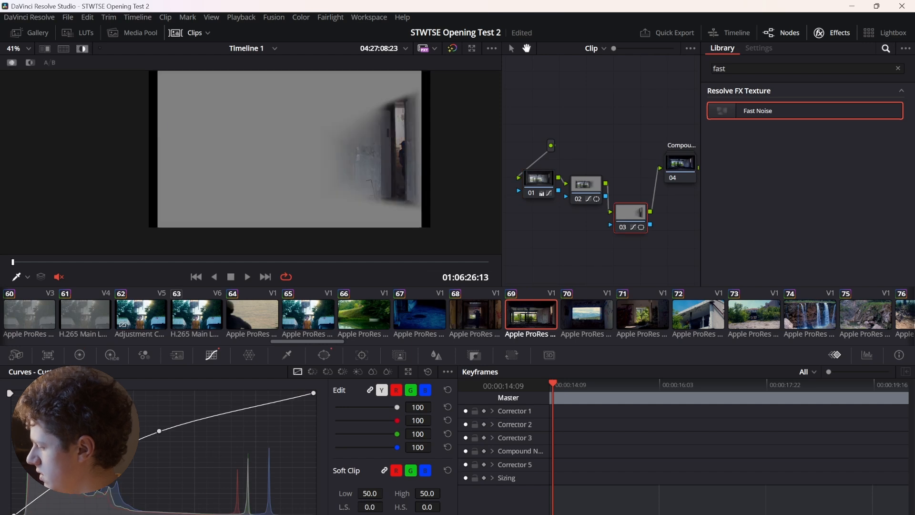
{"action": "left_click", "coordinate": [586, 185]}
{"action": "left_click", "coordinate": [680, 165]}
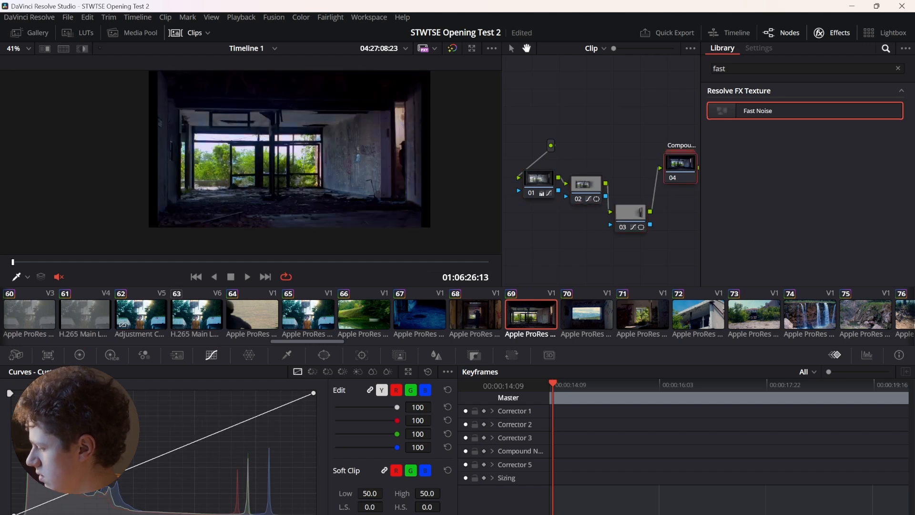
Scrub the room shot to 01:06:30:00 and browse the timeline's clip thumbnails through to the last clips and back to the first ones
{"action": "left_click_drag", "start_coordinate": [276, 263], "coordinate": [302, 262]}
{"action": "scroll", "coordinate": [457, 314], "scroll_direction": "down", "scroll_amount": 3}
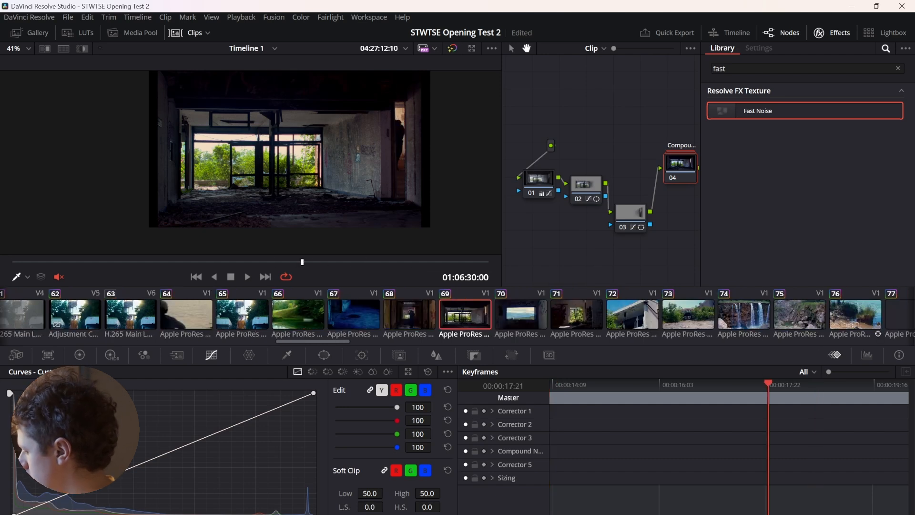
{"action": "scroll", "coordinate": [457, 315], "scroll_direction": "down", "scroll_amount": 8}
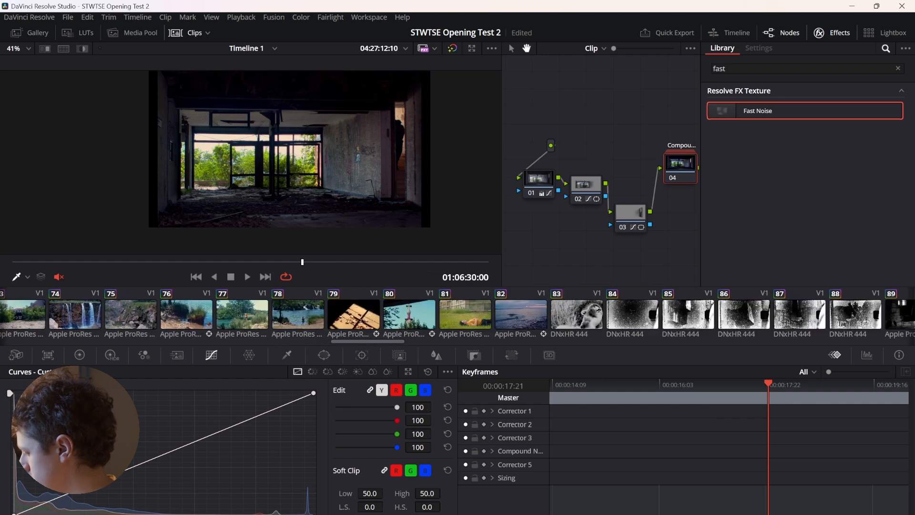
{"action": "scroll", "coordinate": [457, 315], "scroll_direction": "down", "scroll_amount": 1}
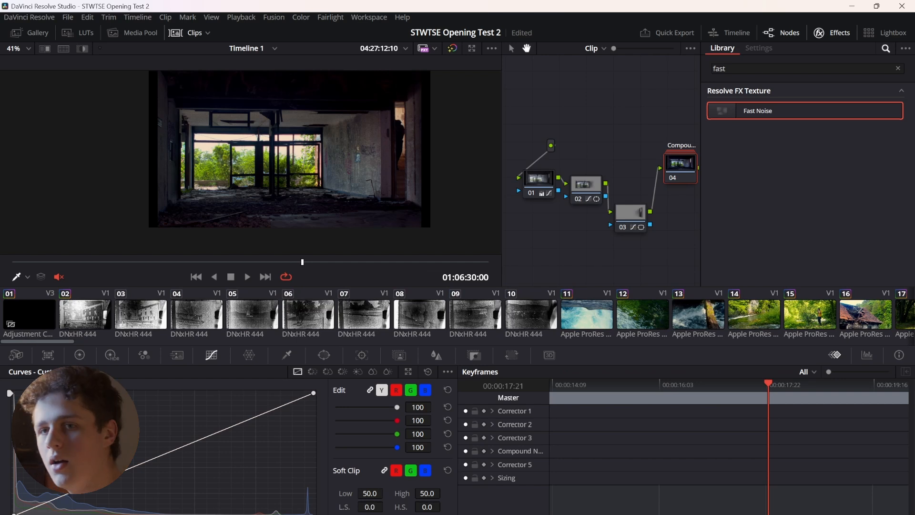